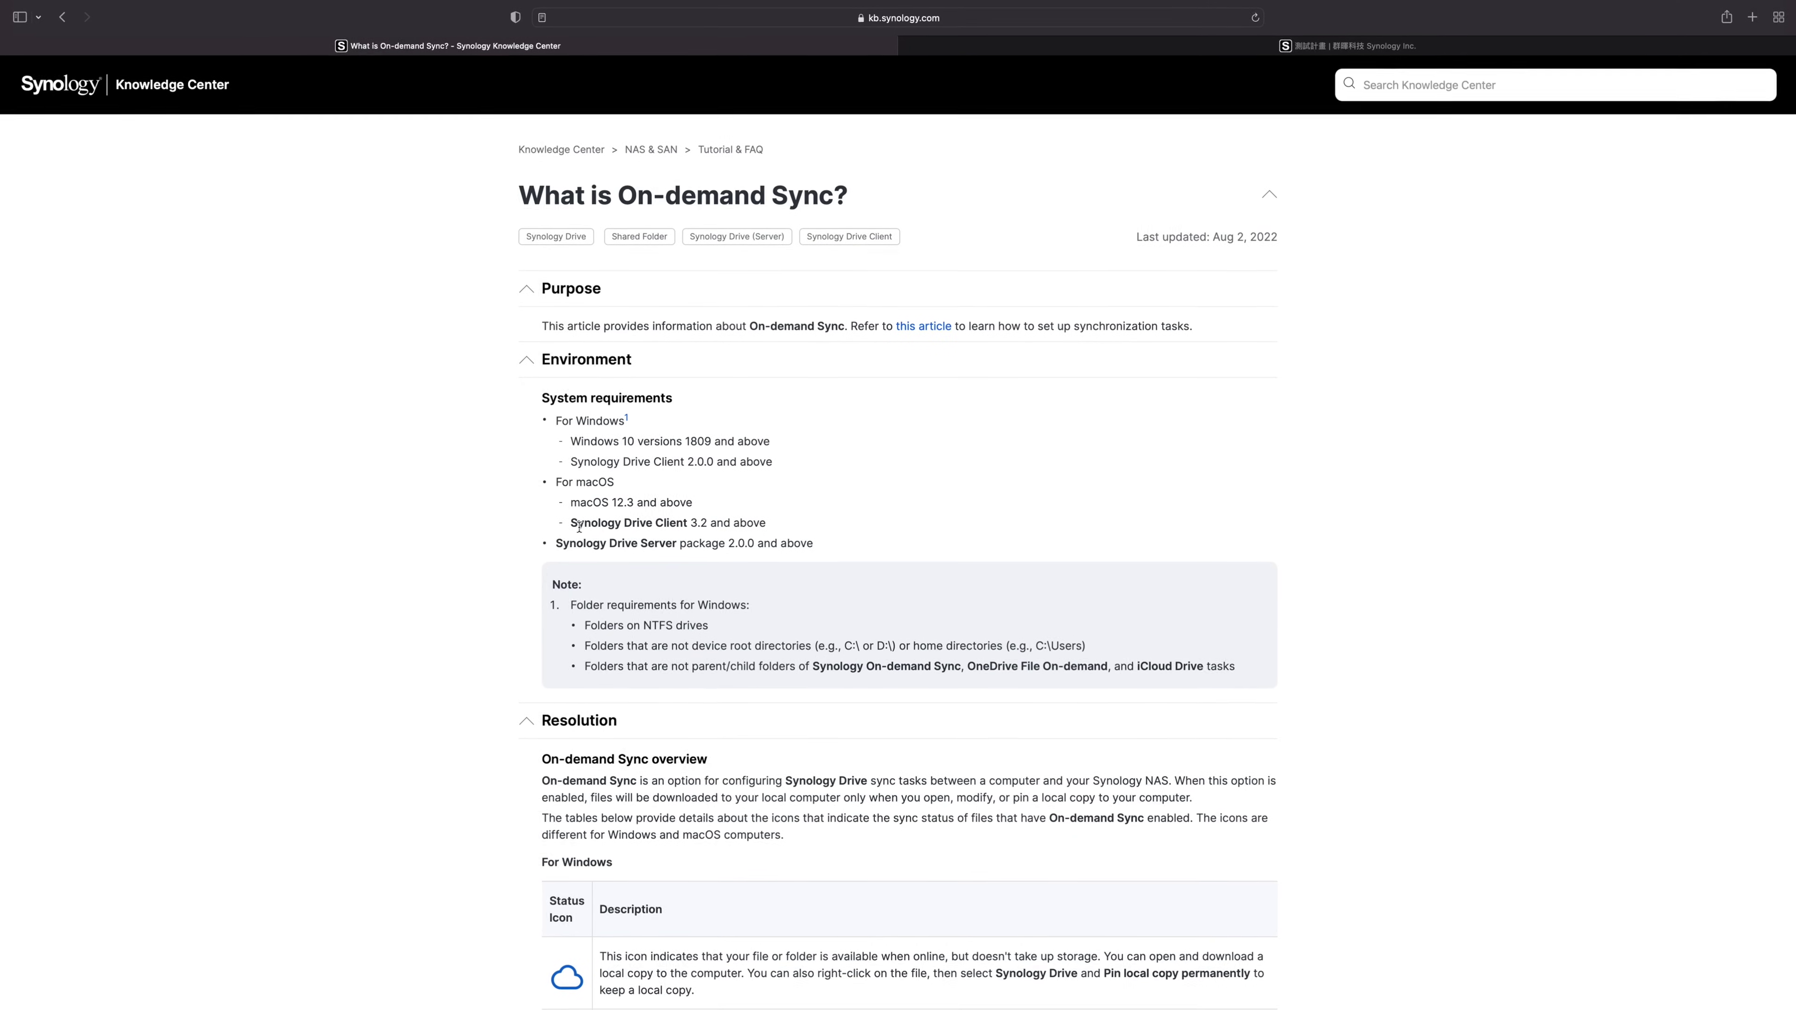
Highlight the 'For macOS' requirements through 'Synology Drive Client 3.2 and above' in the article
left_click_drag(556, 482, 997, 524)
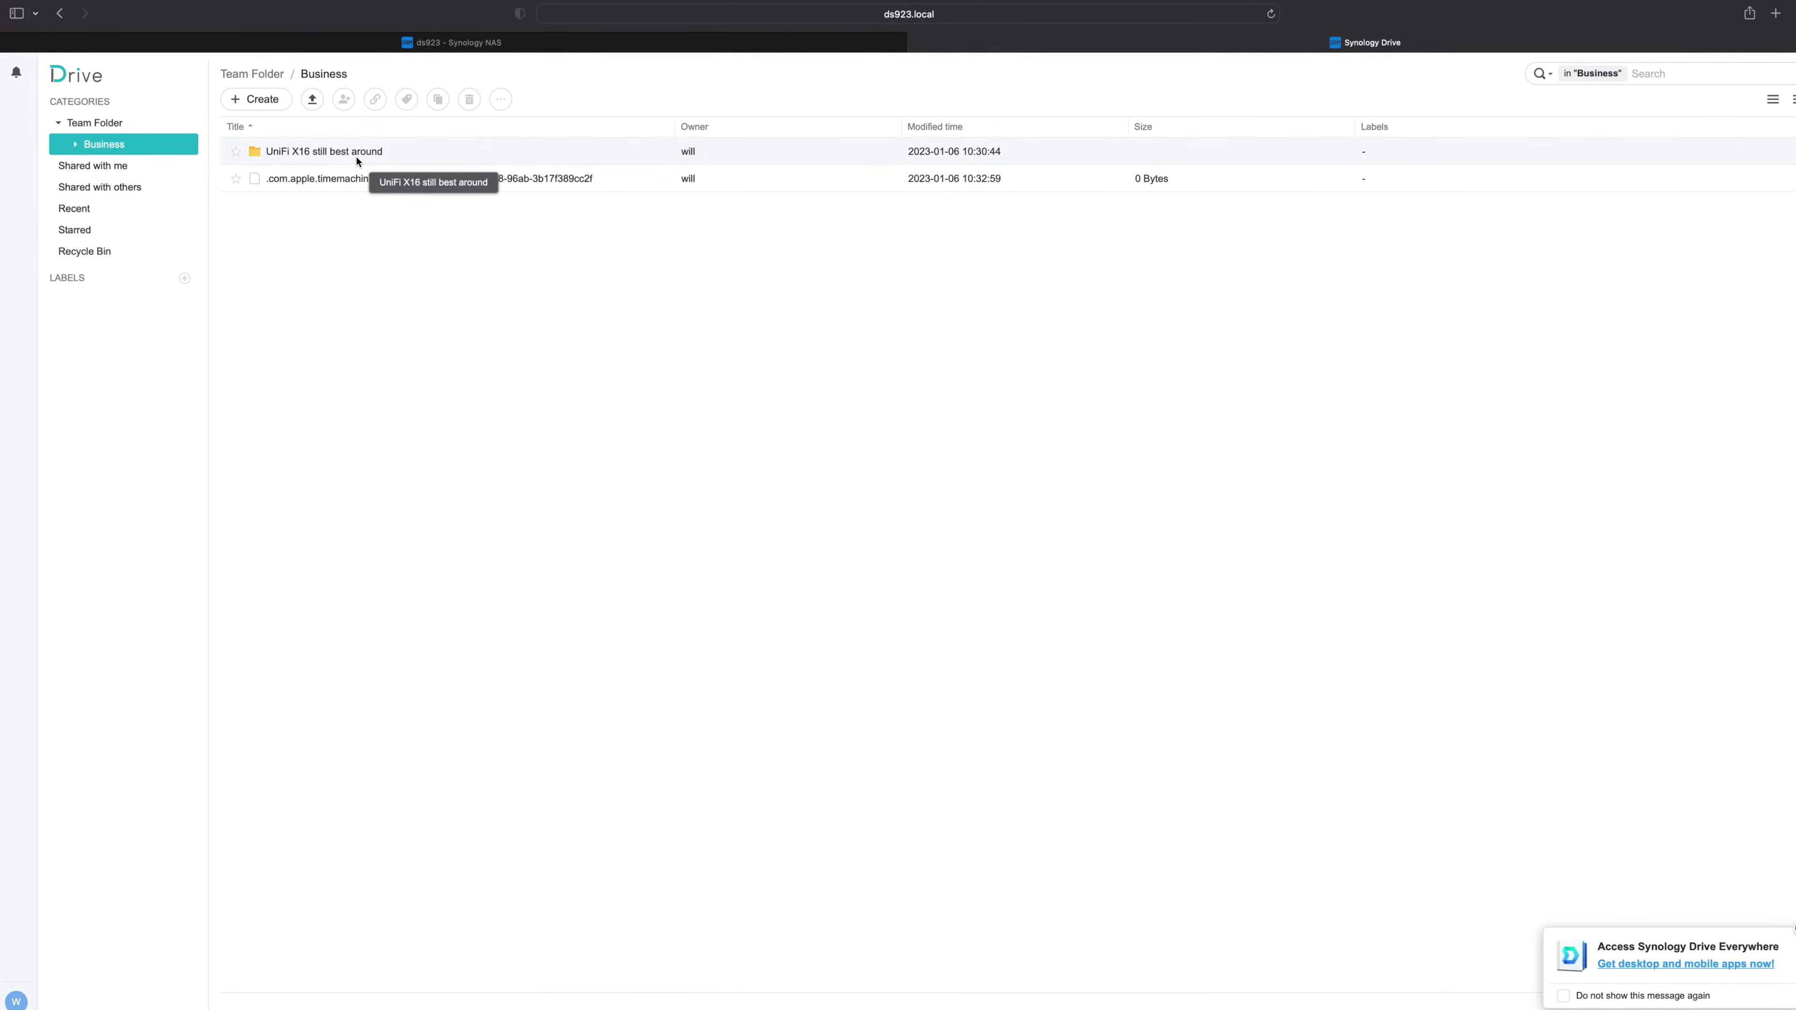
Open the 'UniFi X16 still best around' folder in the Business team folder list
double_click(357, 158)
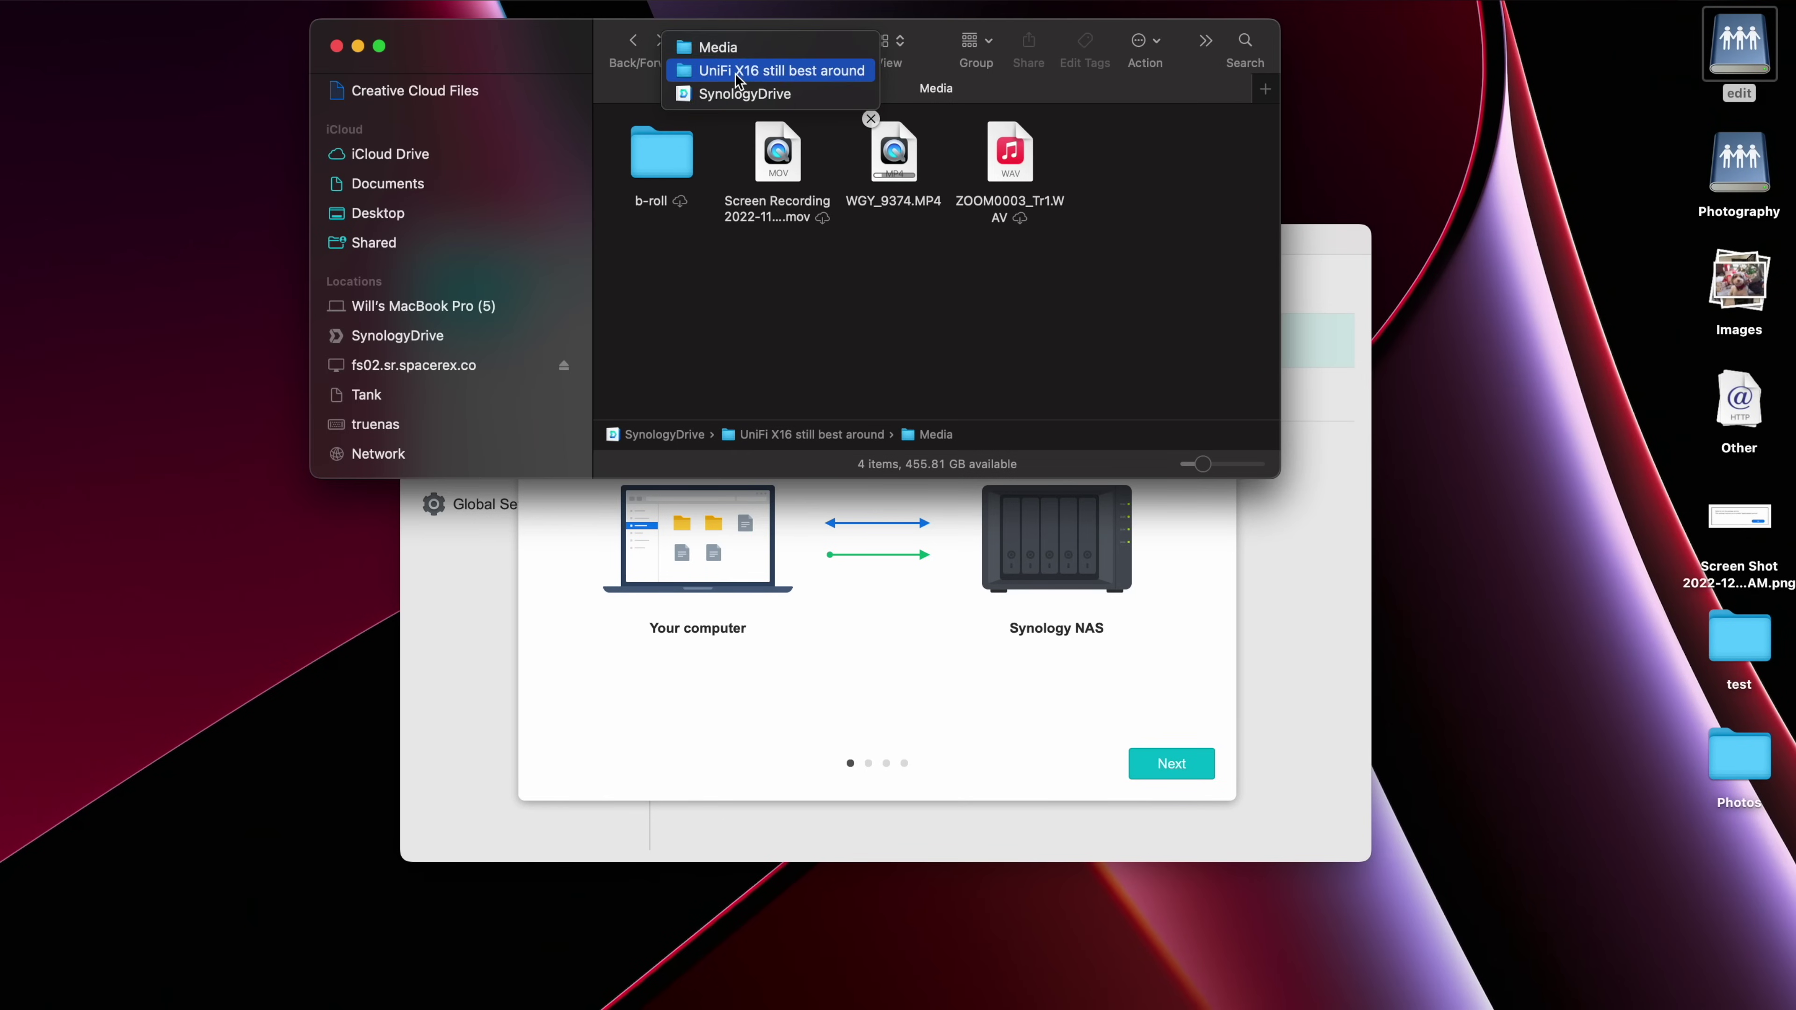
Go up to the SynologyDrive folder and bring up the UniFi X16 folder's context menu
left_click(707, 89)
right_click(663, 166)
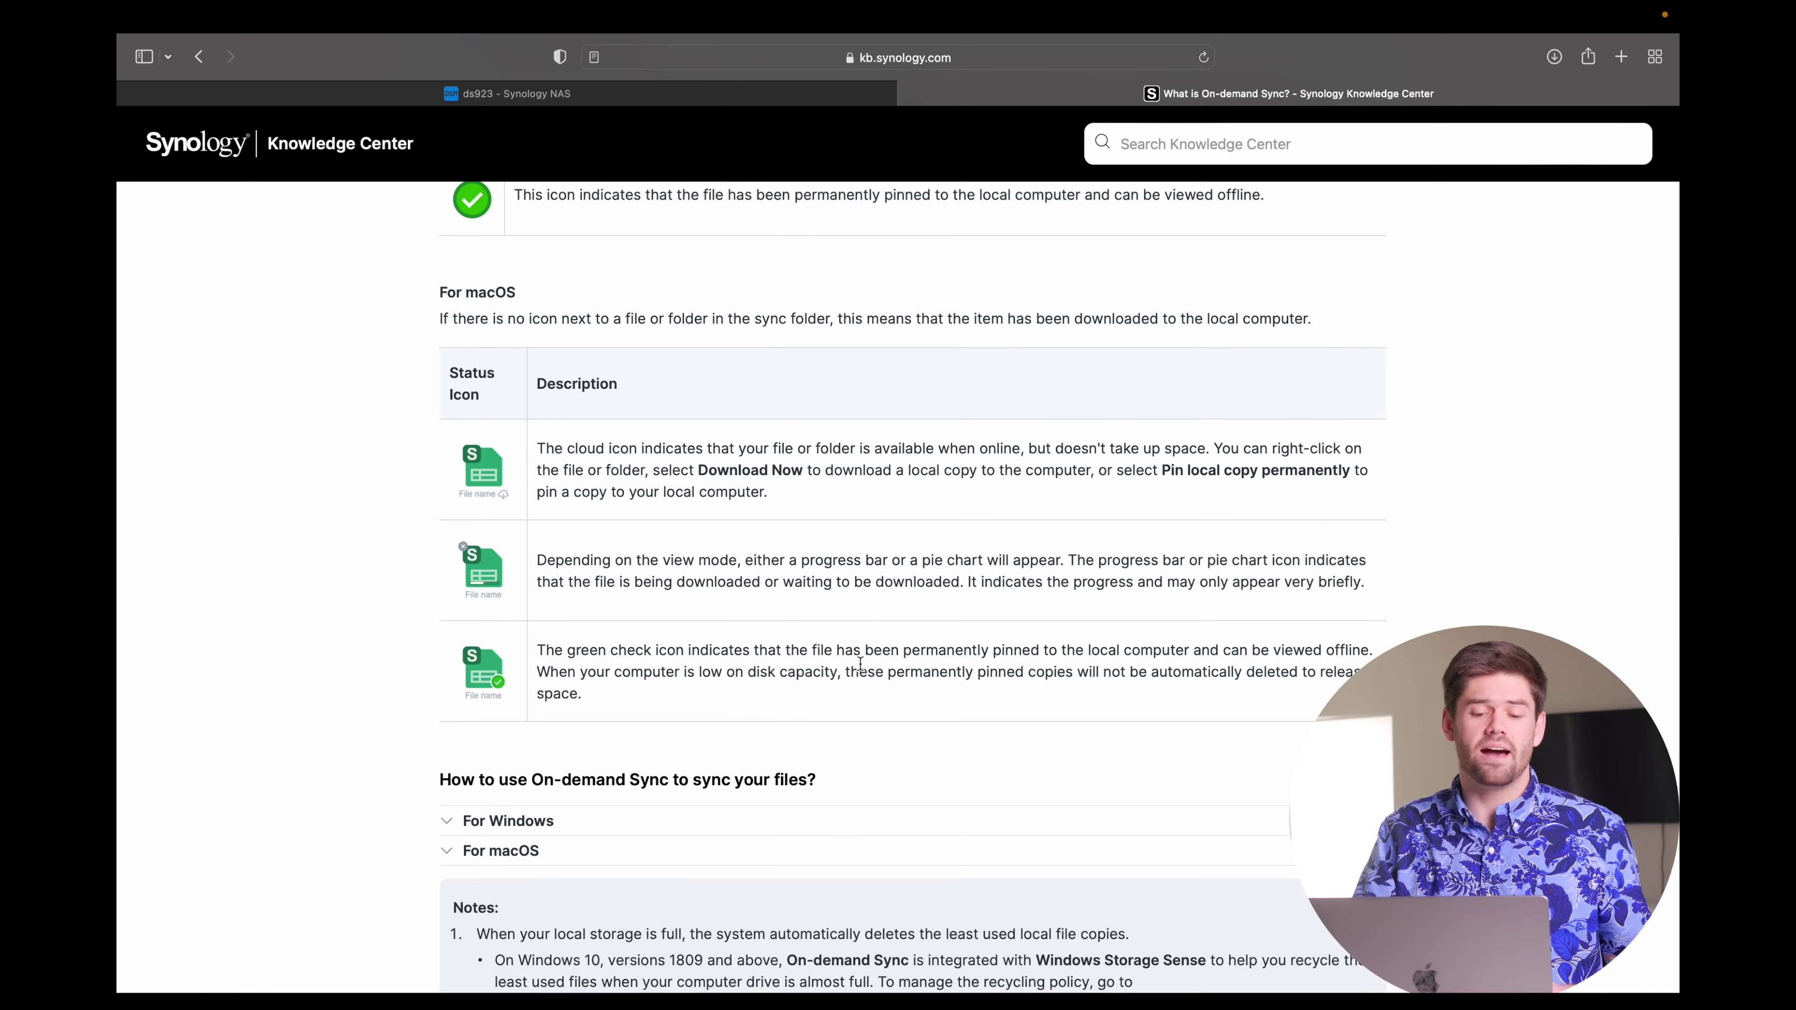
scroll(859, 664, "up", 5)
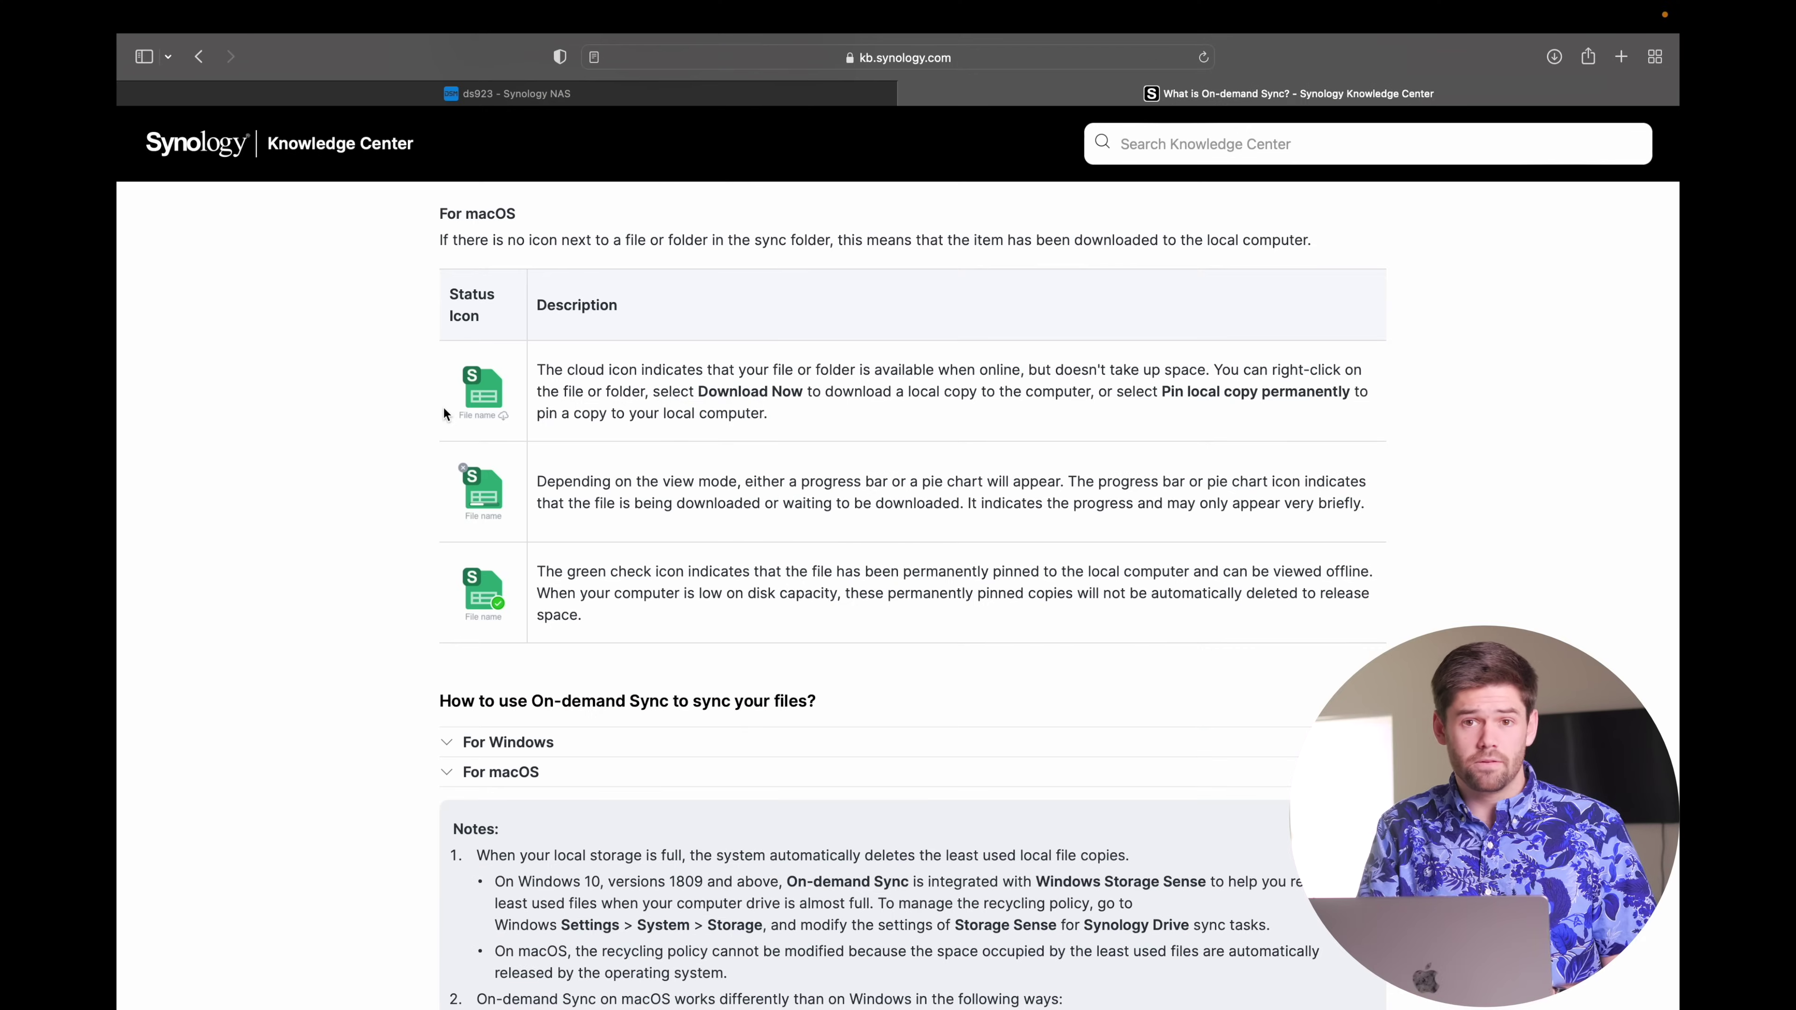
Highlight each requirement in turn: macOS 12.3, Drive Client 3.2 and Drive Server 2.0.0
scroll(443, 414, "up", 10)
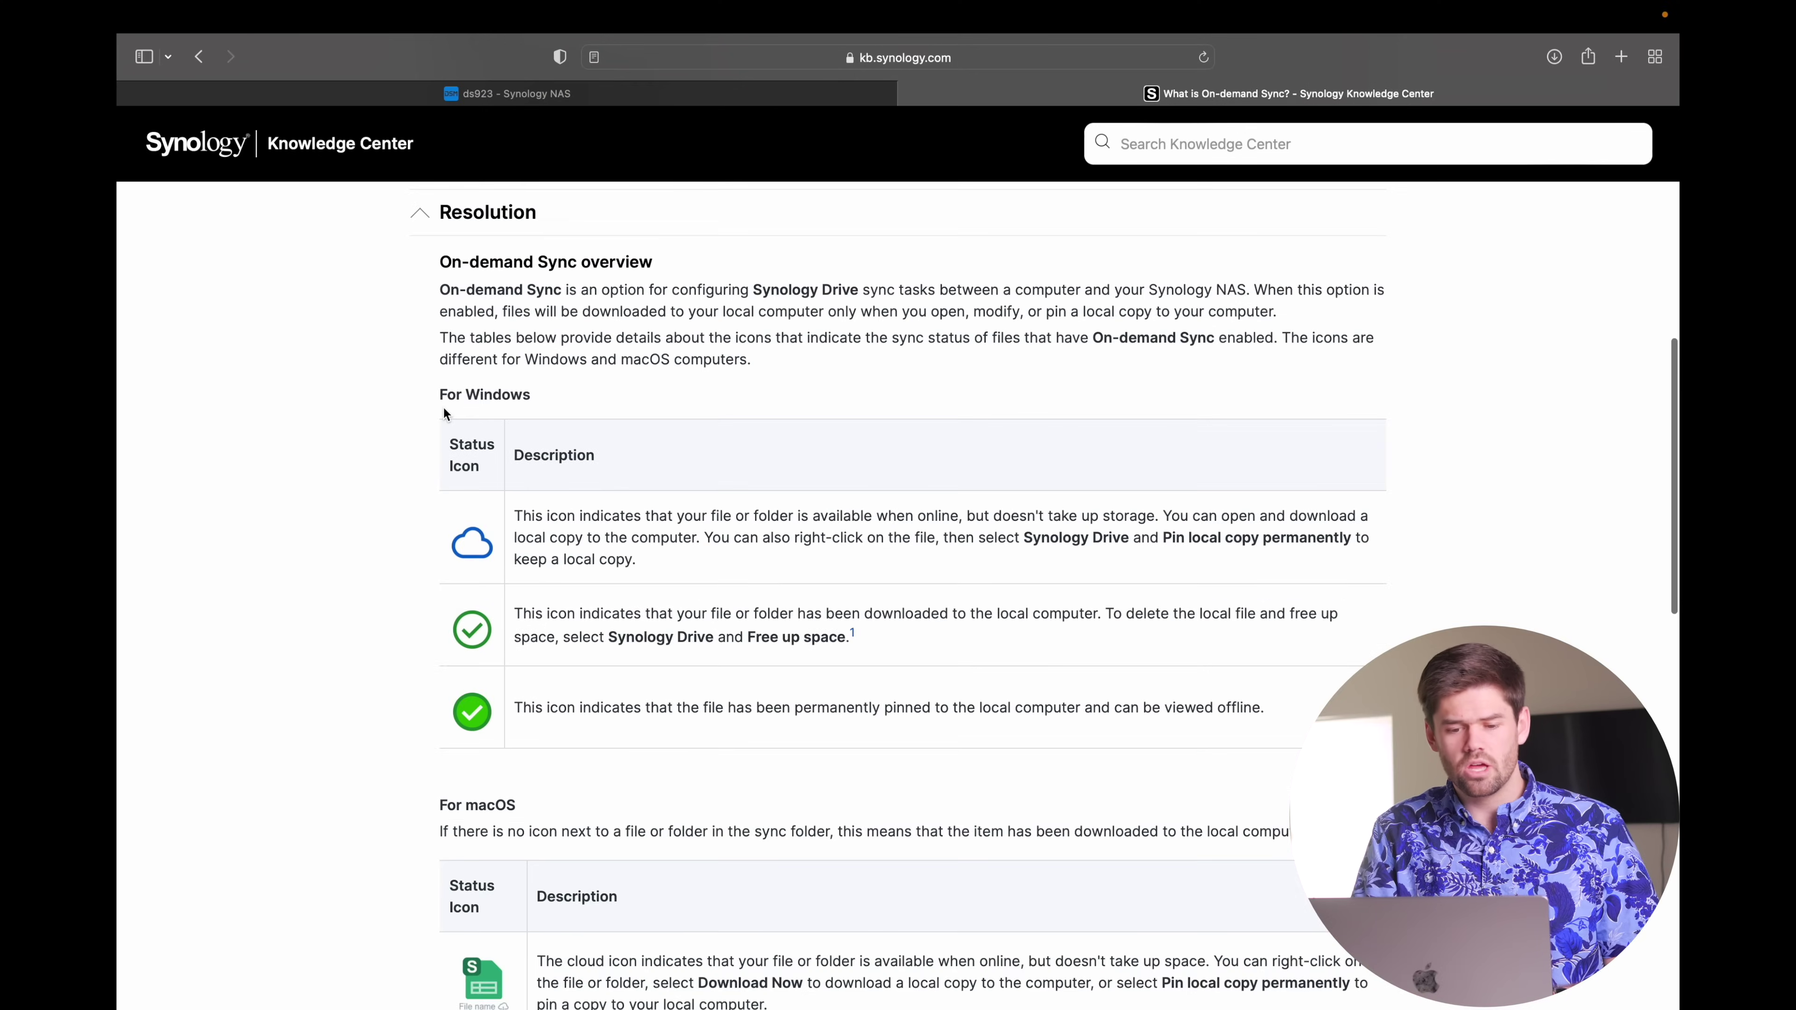
scroll(443, 414, "up", 8)
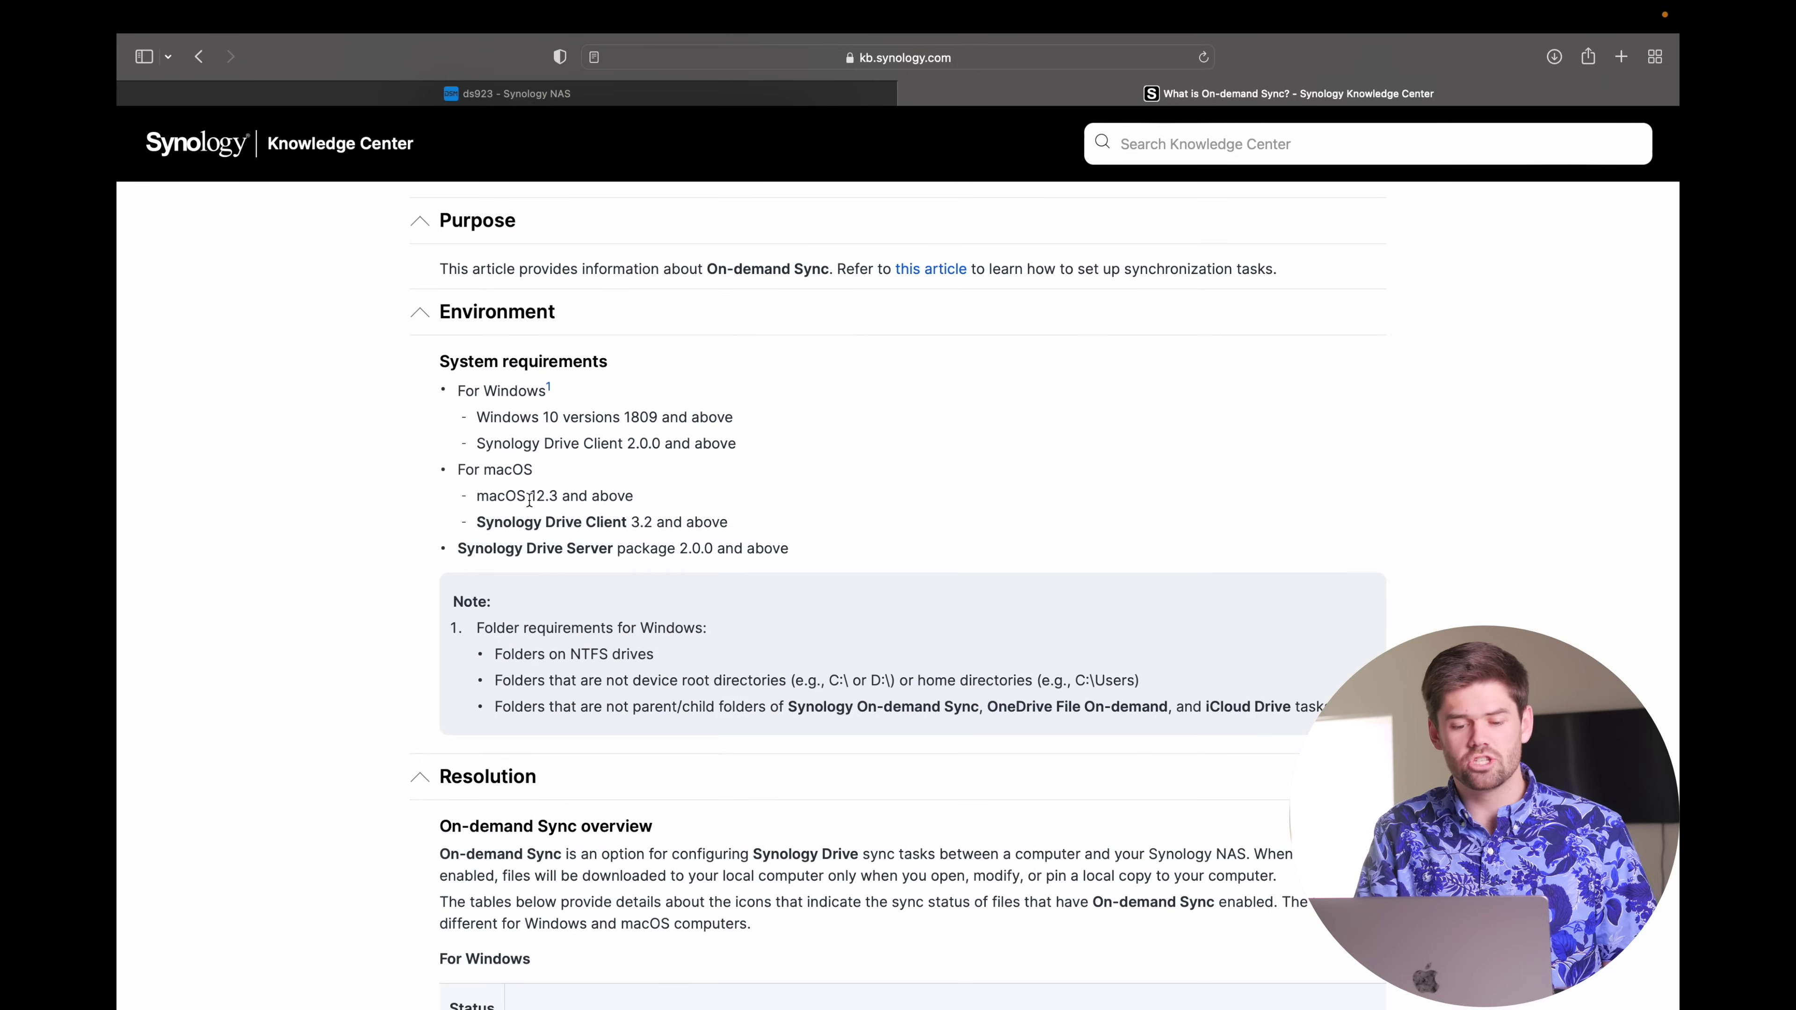
left_click_drag(478, 497, 635, 500)
left_click(710, 521)
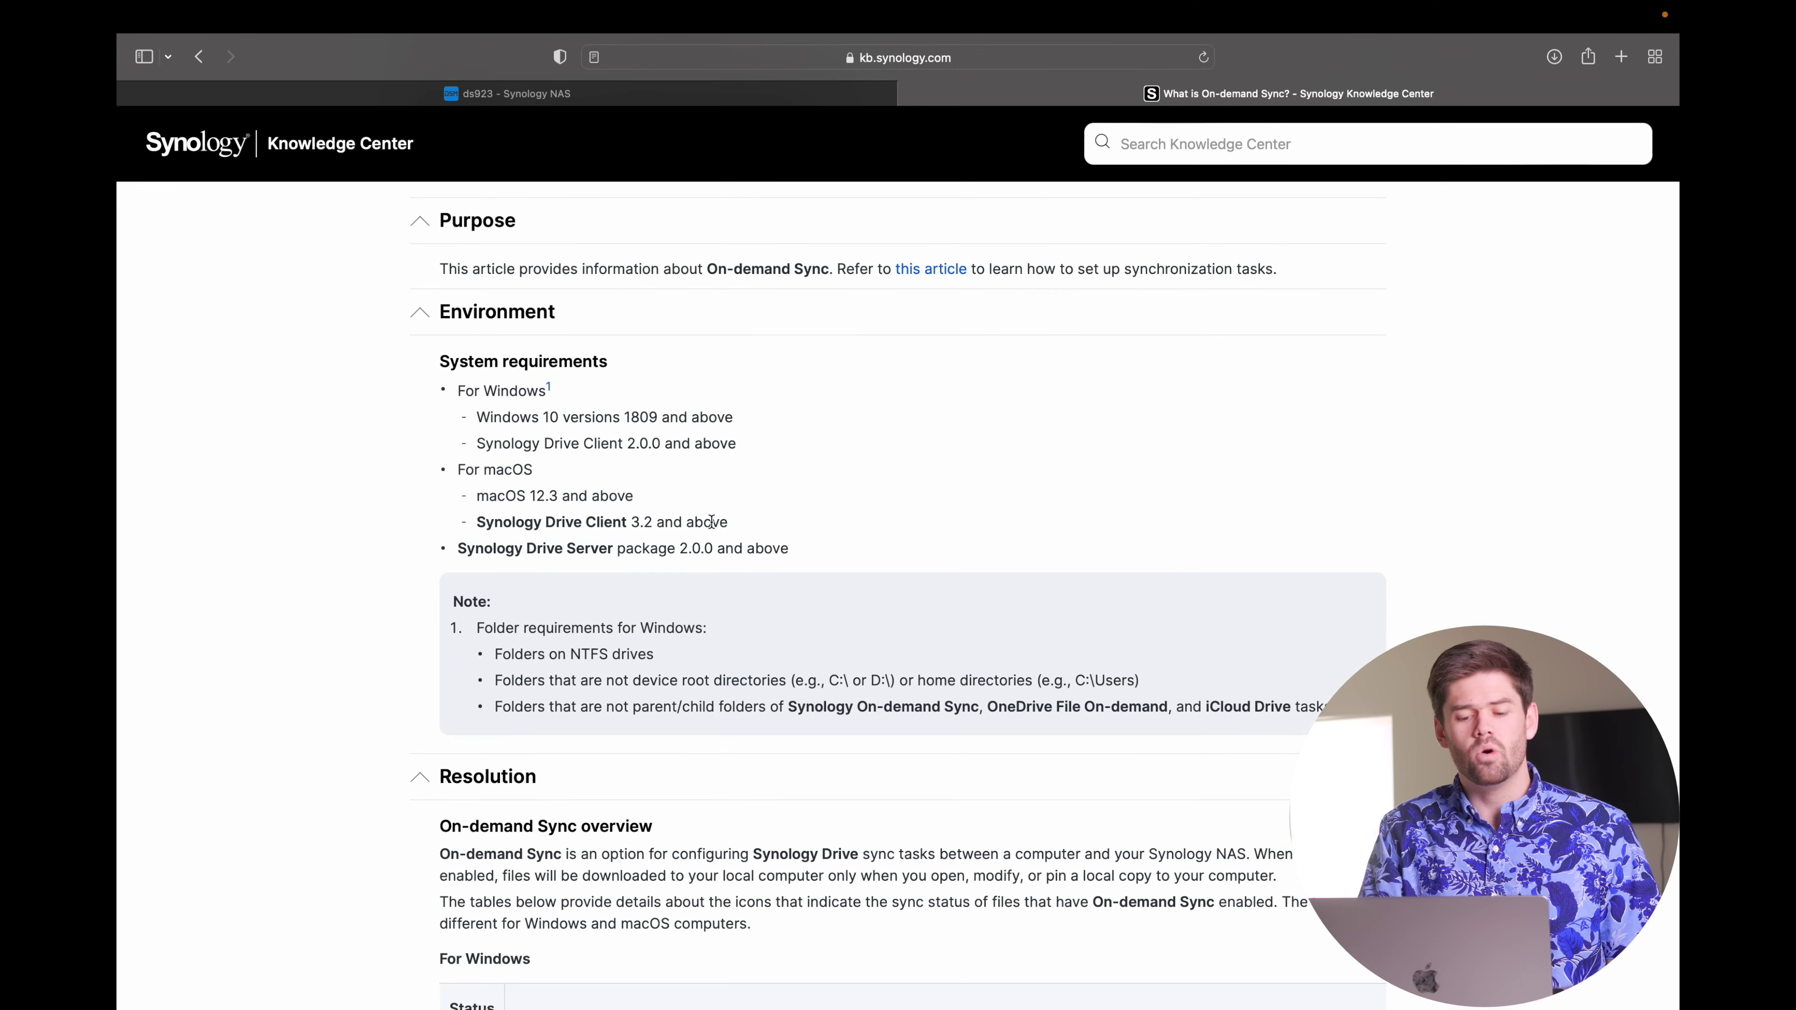
left_click_drag(743, 525, 453, 516)
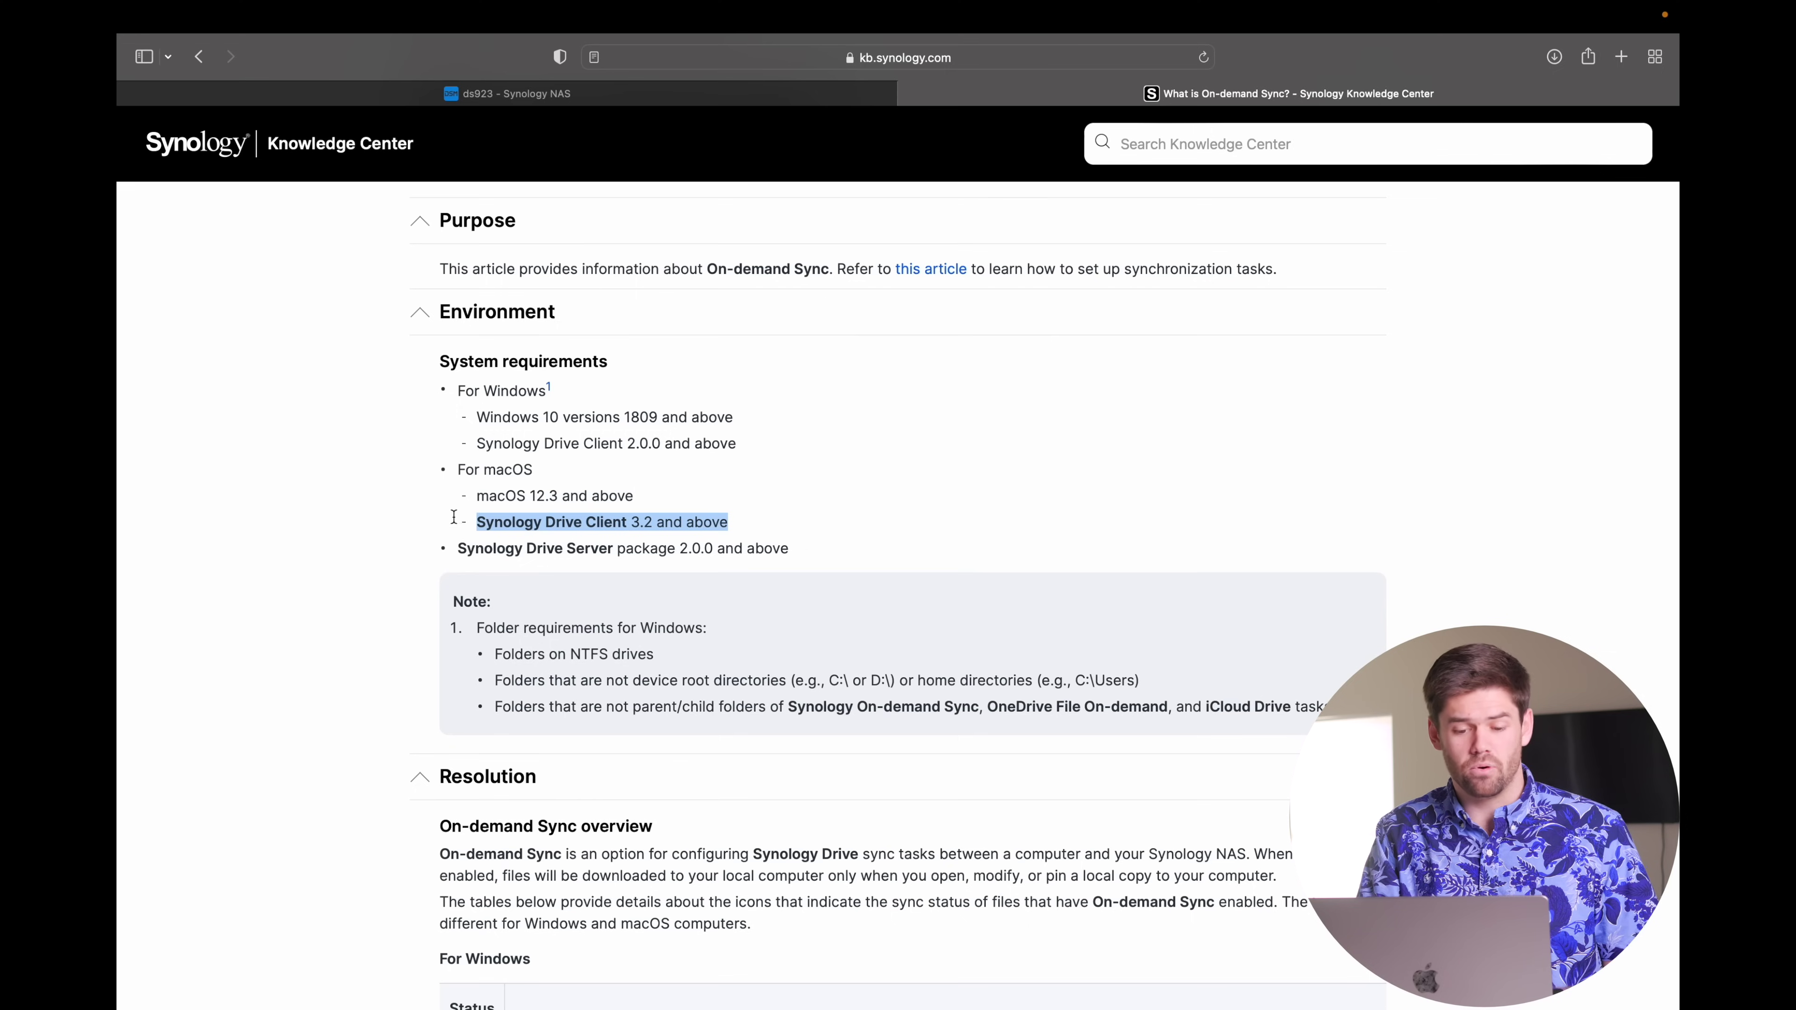
left_click(844, 542)
left_click_drag(844, 571, 416, 534)
left_click(413, 542)
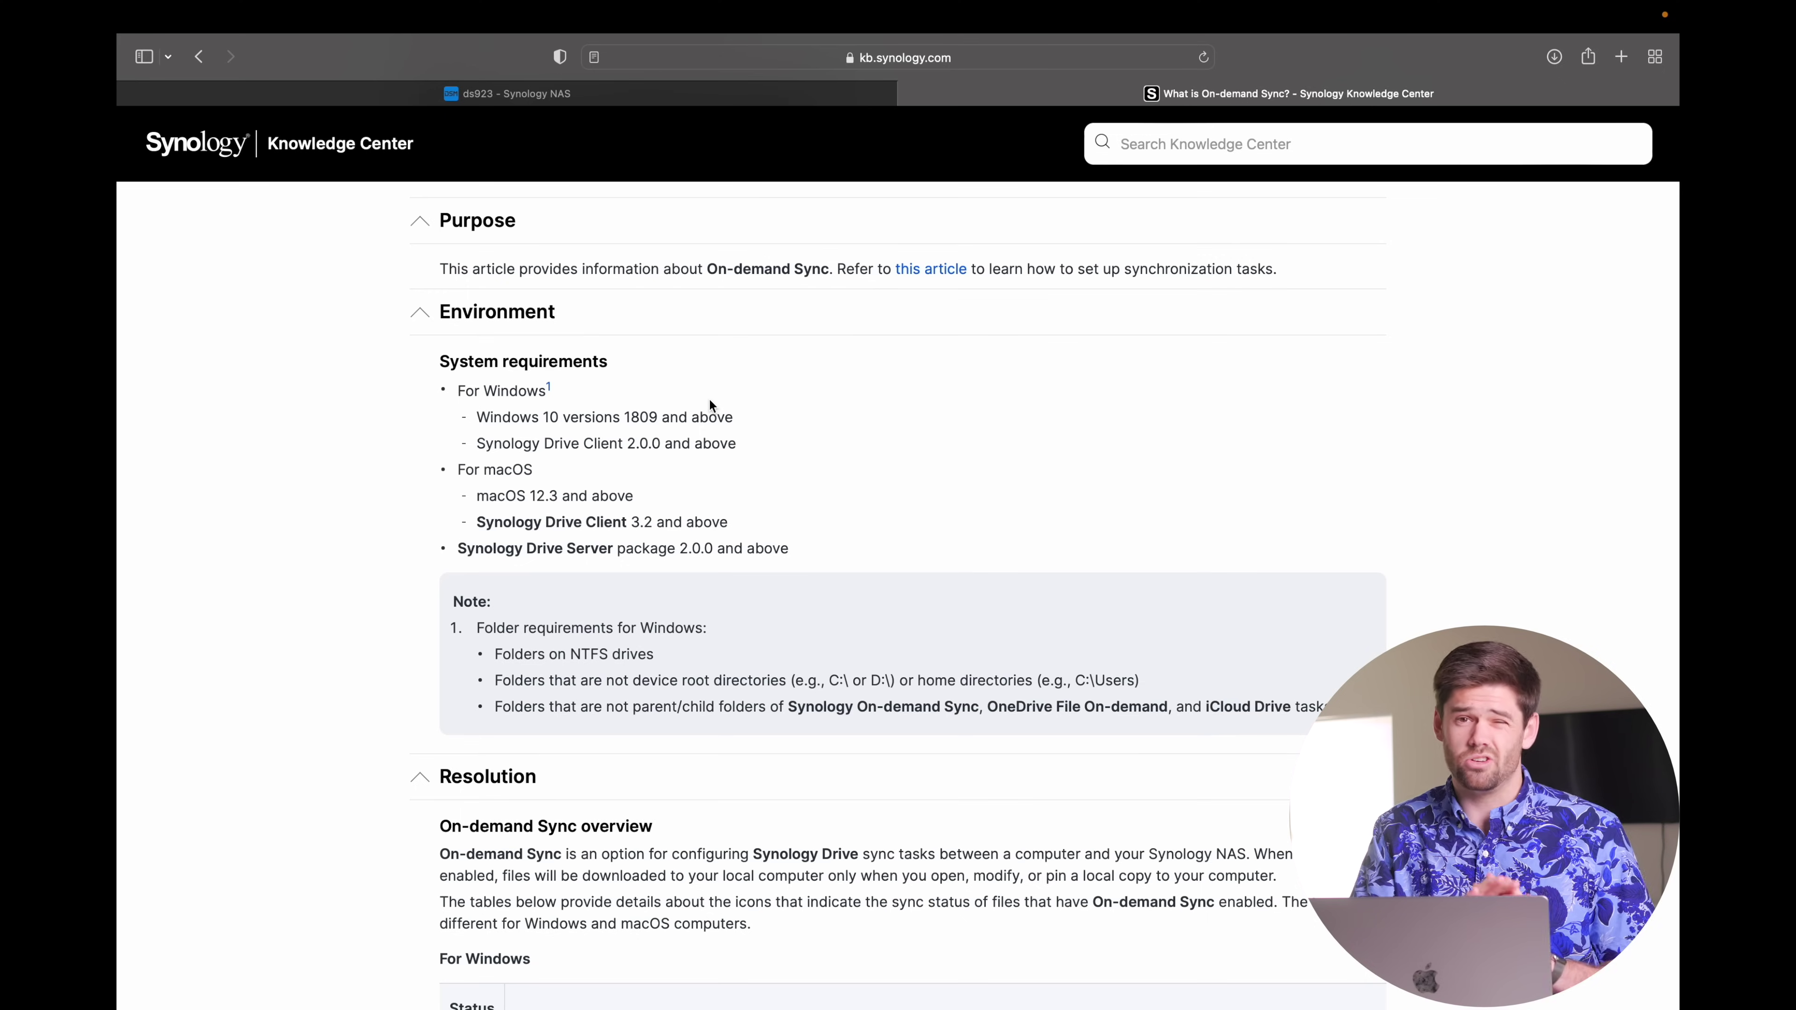
scroll(710, 404, "down", 2)
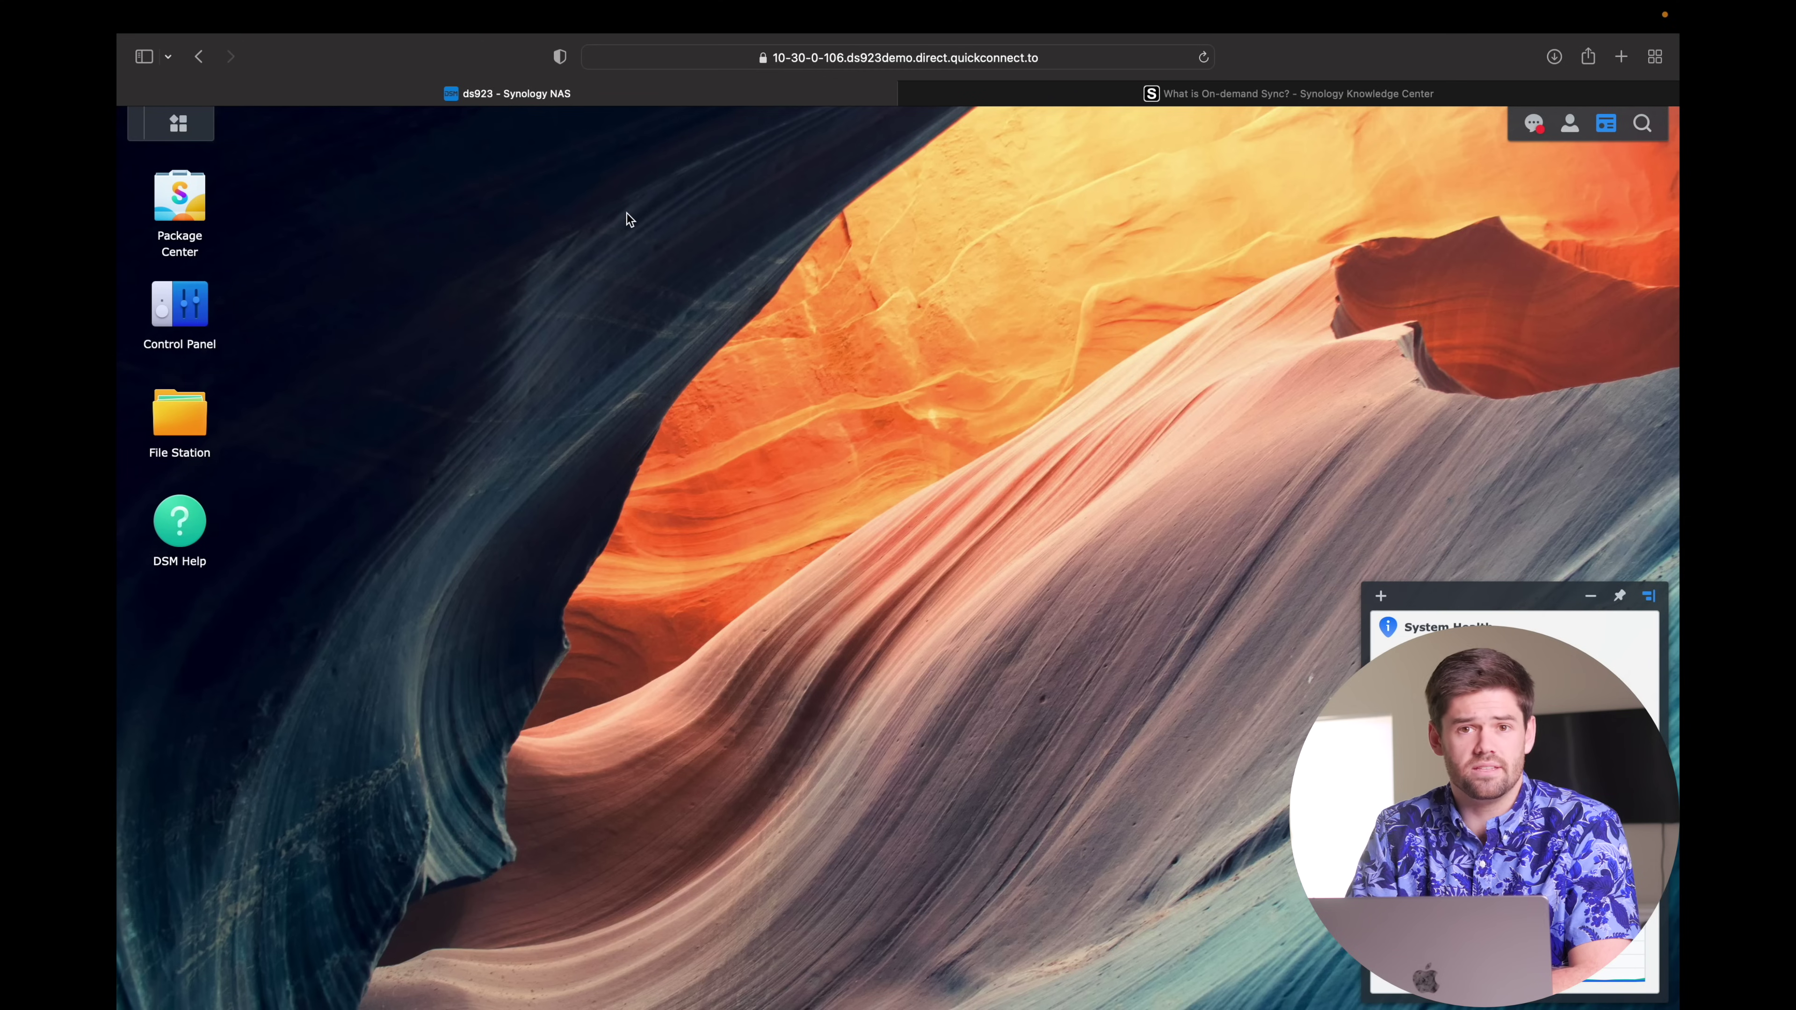
Launch Synology Drive Admin Console from the DSM Main Menu
left_click(178, 124)
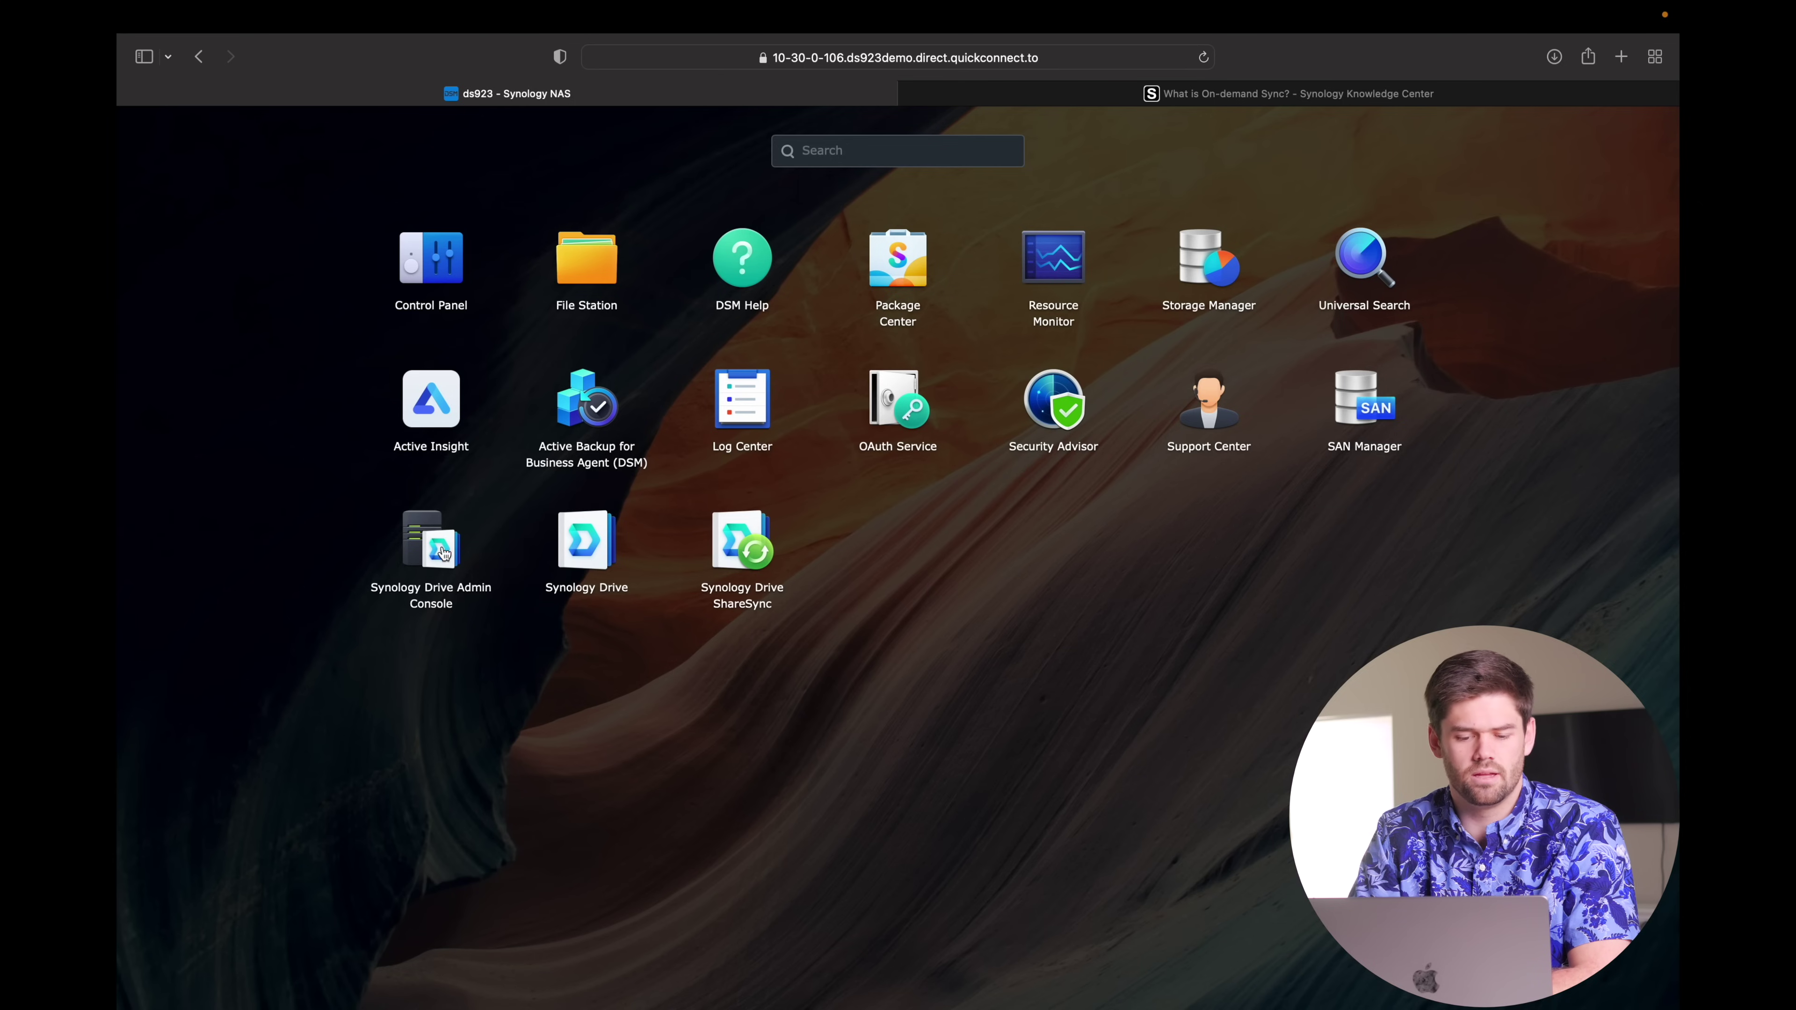
left_click(425, 546)
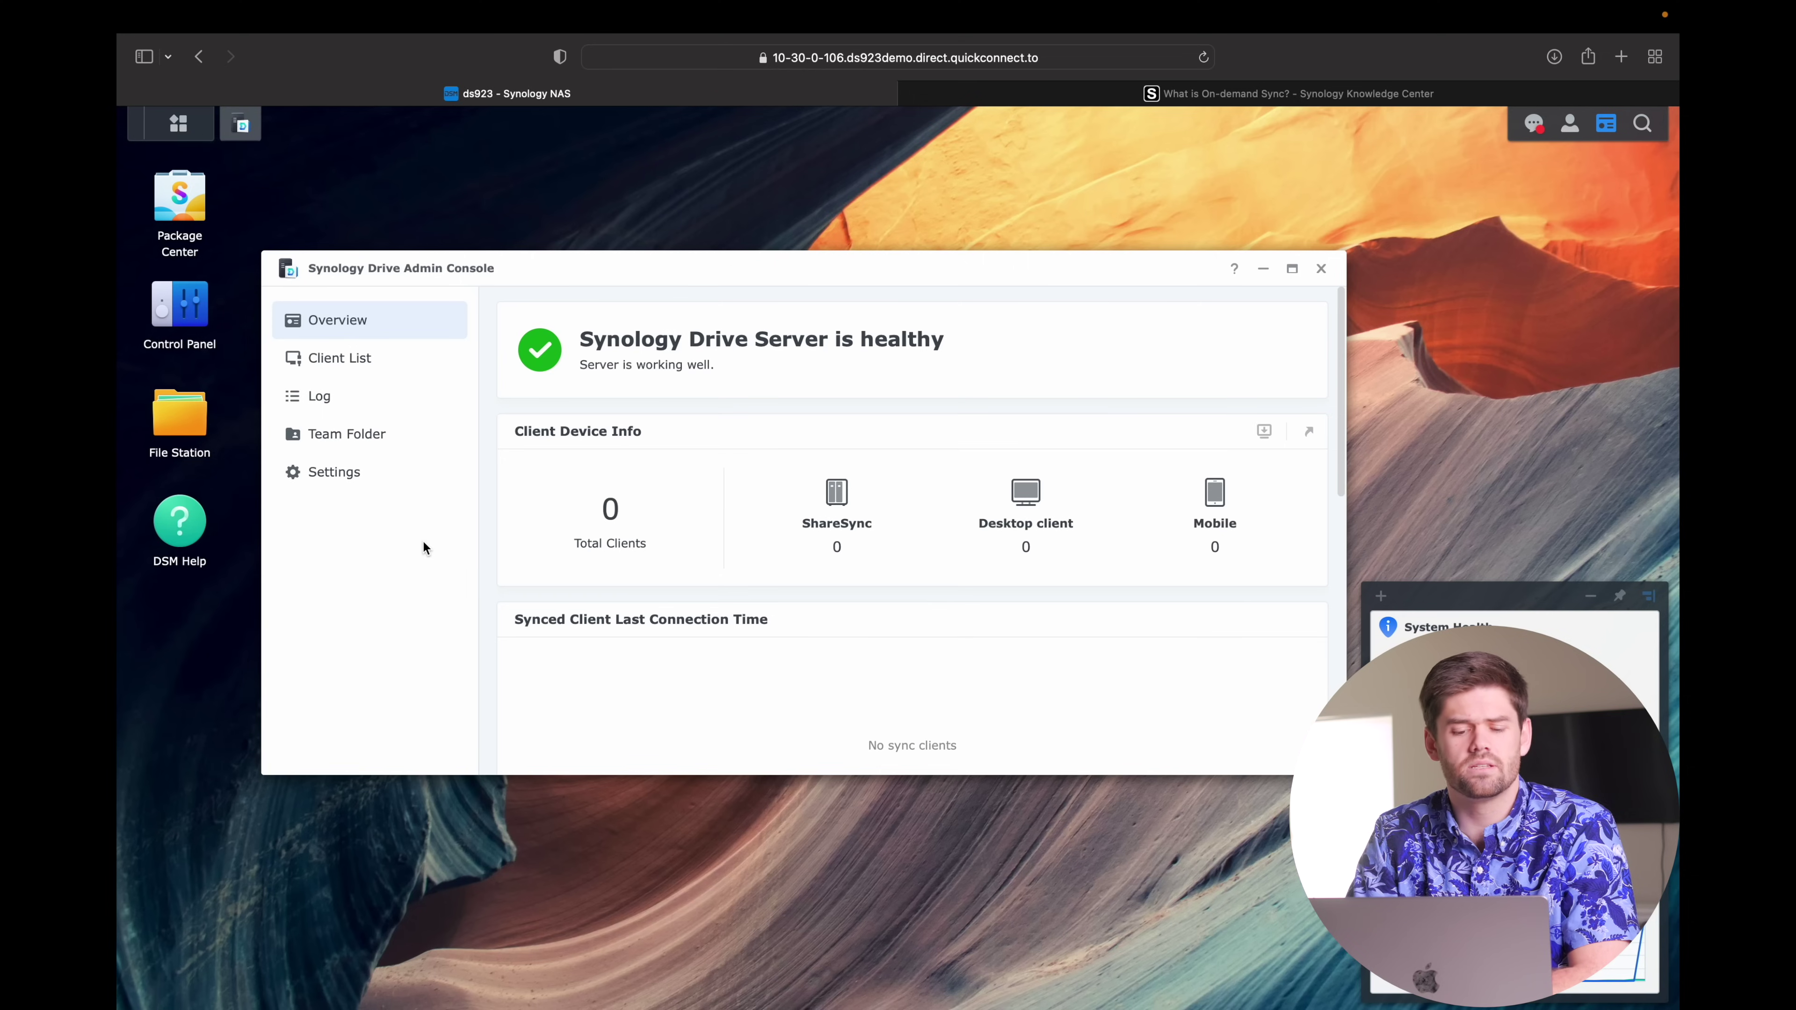
Select Business in the Team Folder list and start enabling it
left_click(406, 441)
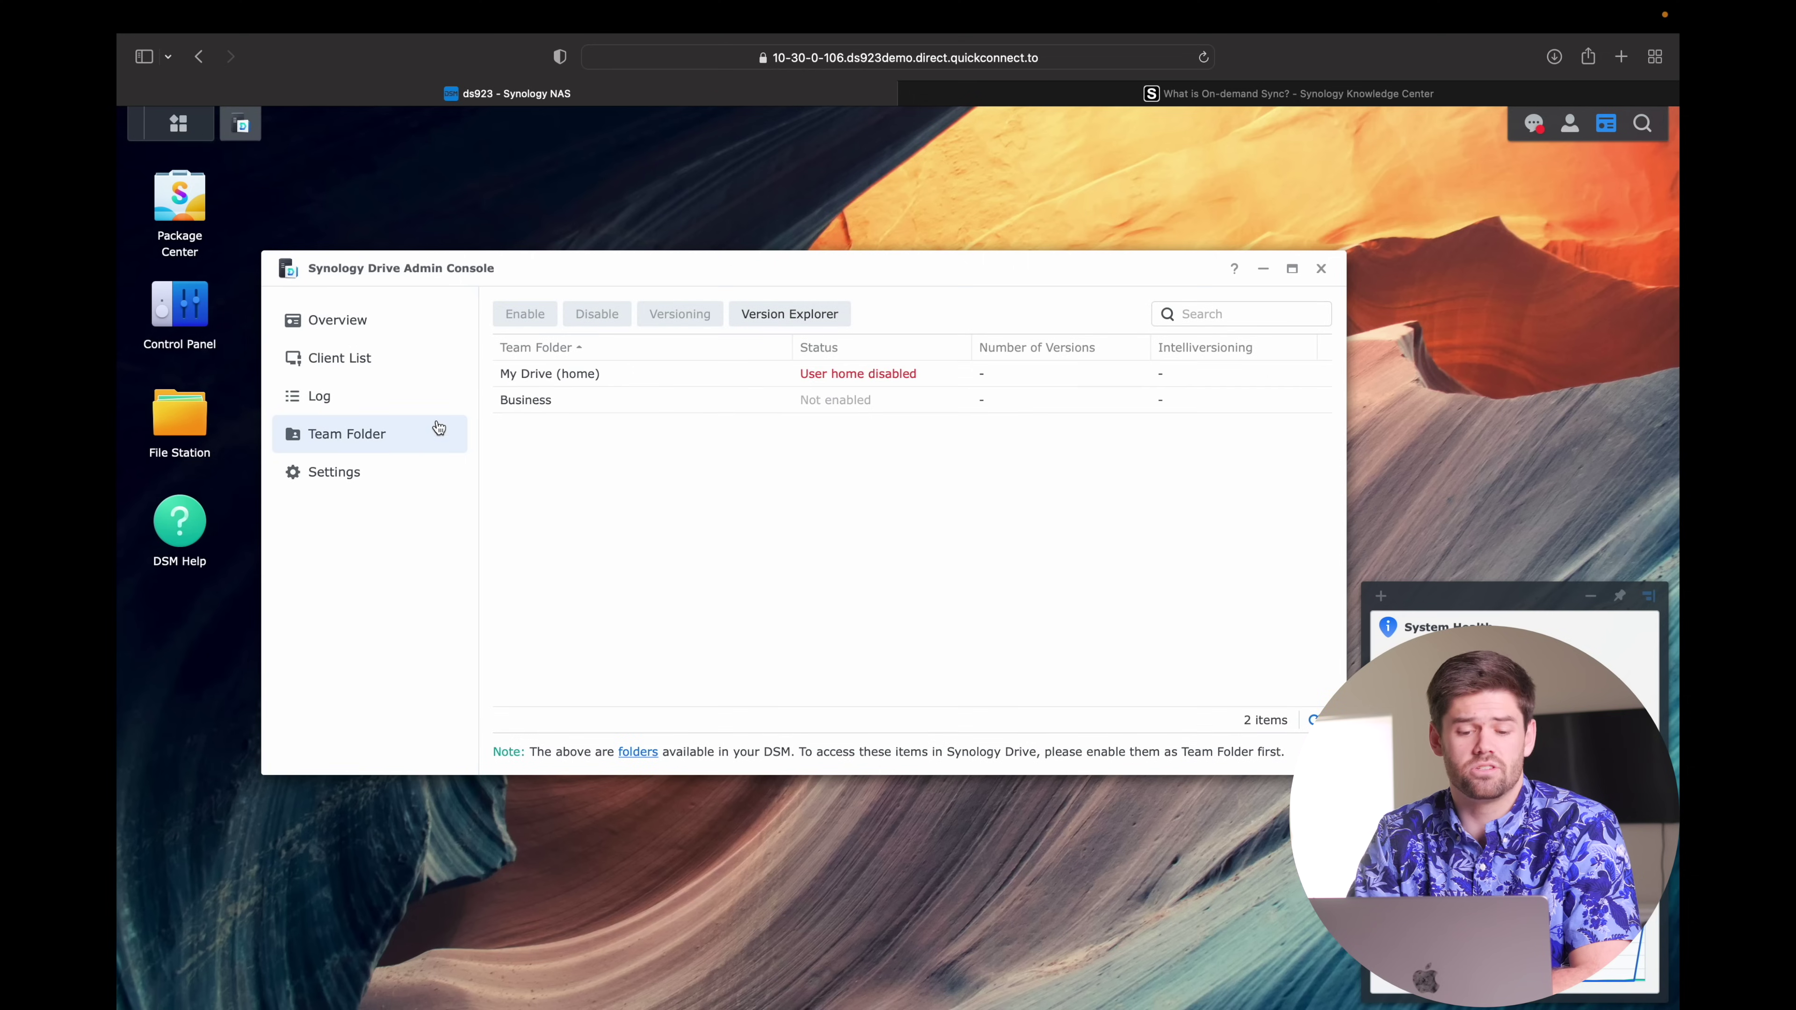
left_click(583, 411)
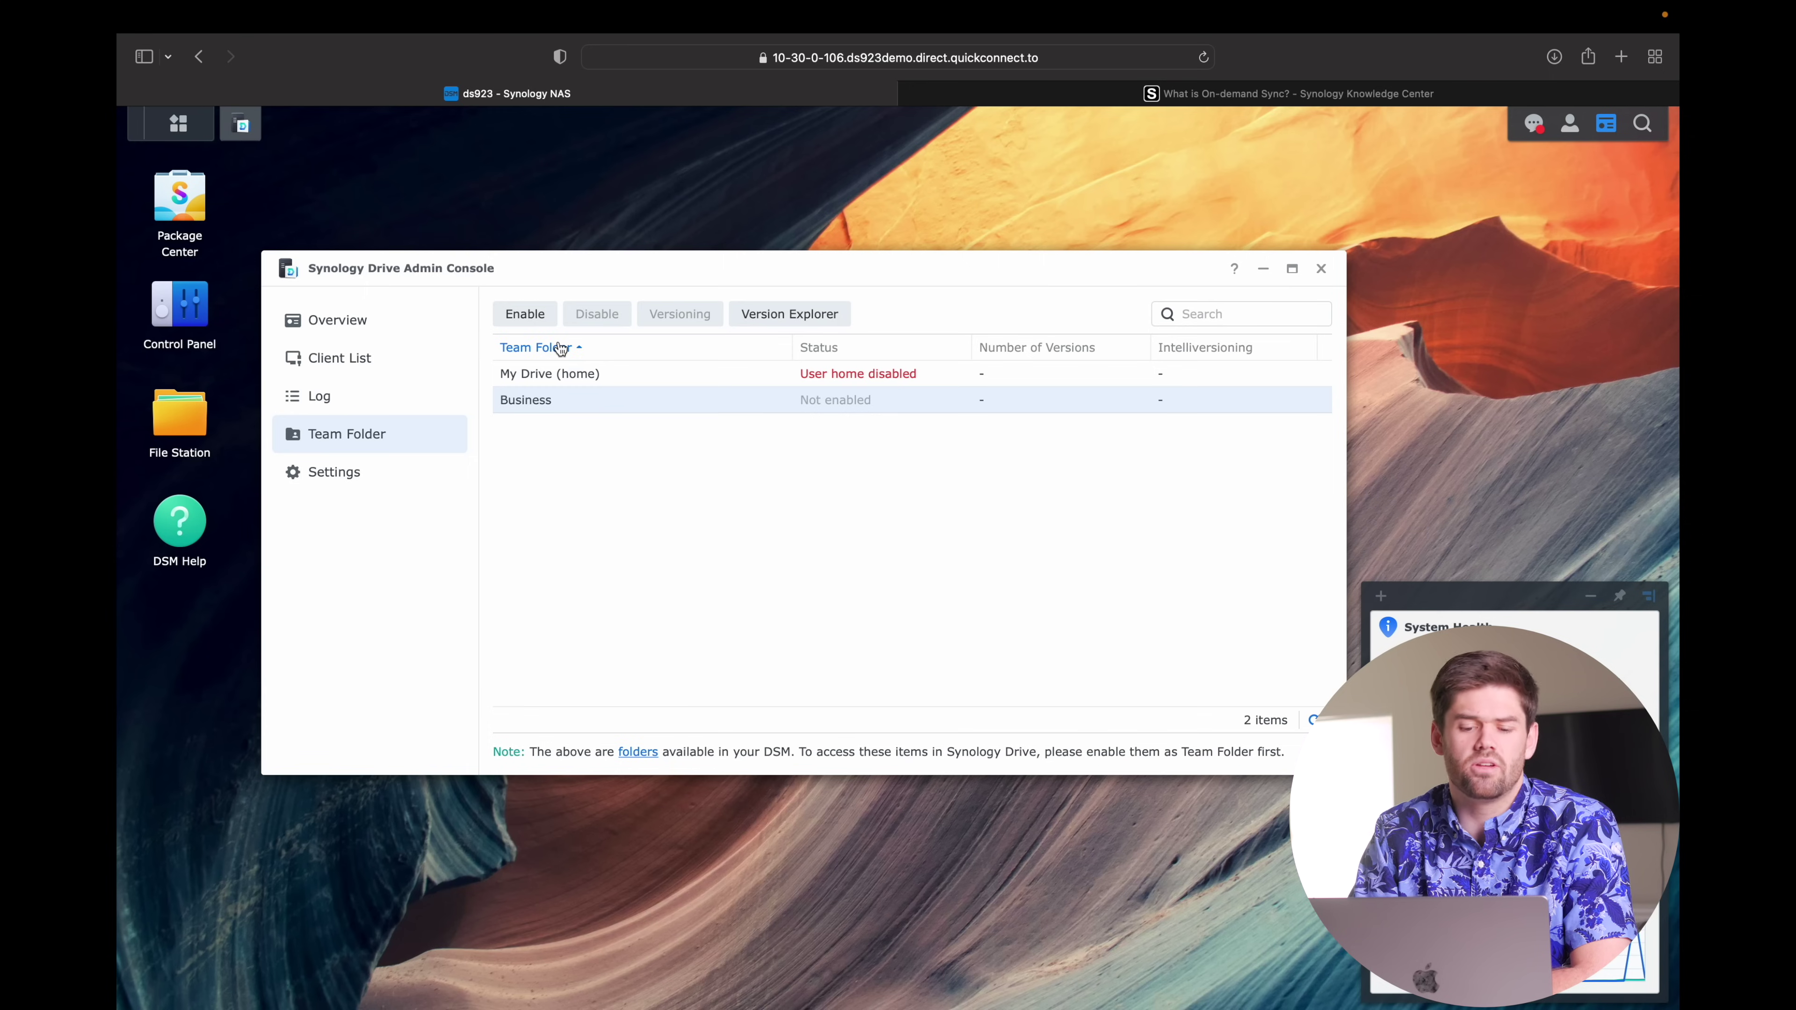
left_click(527, 314)
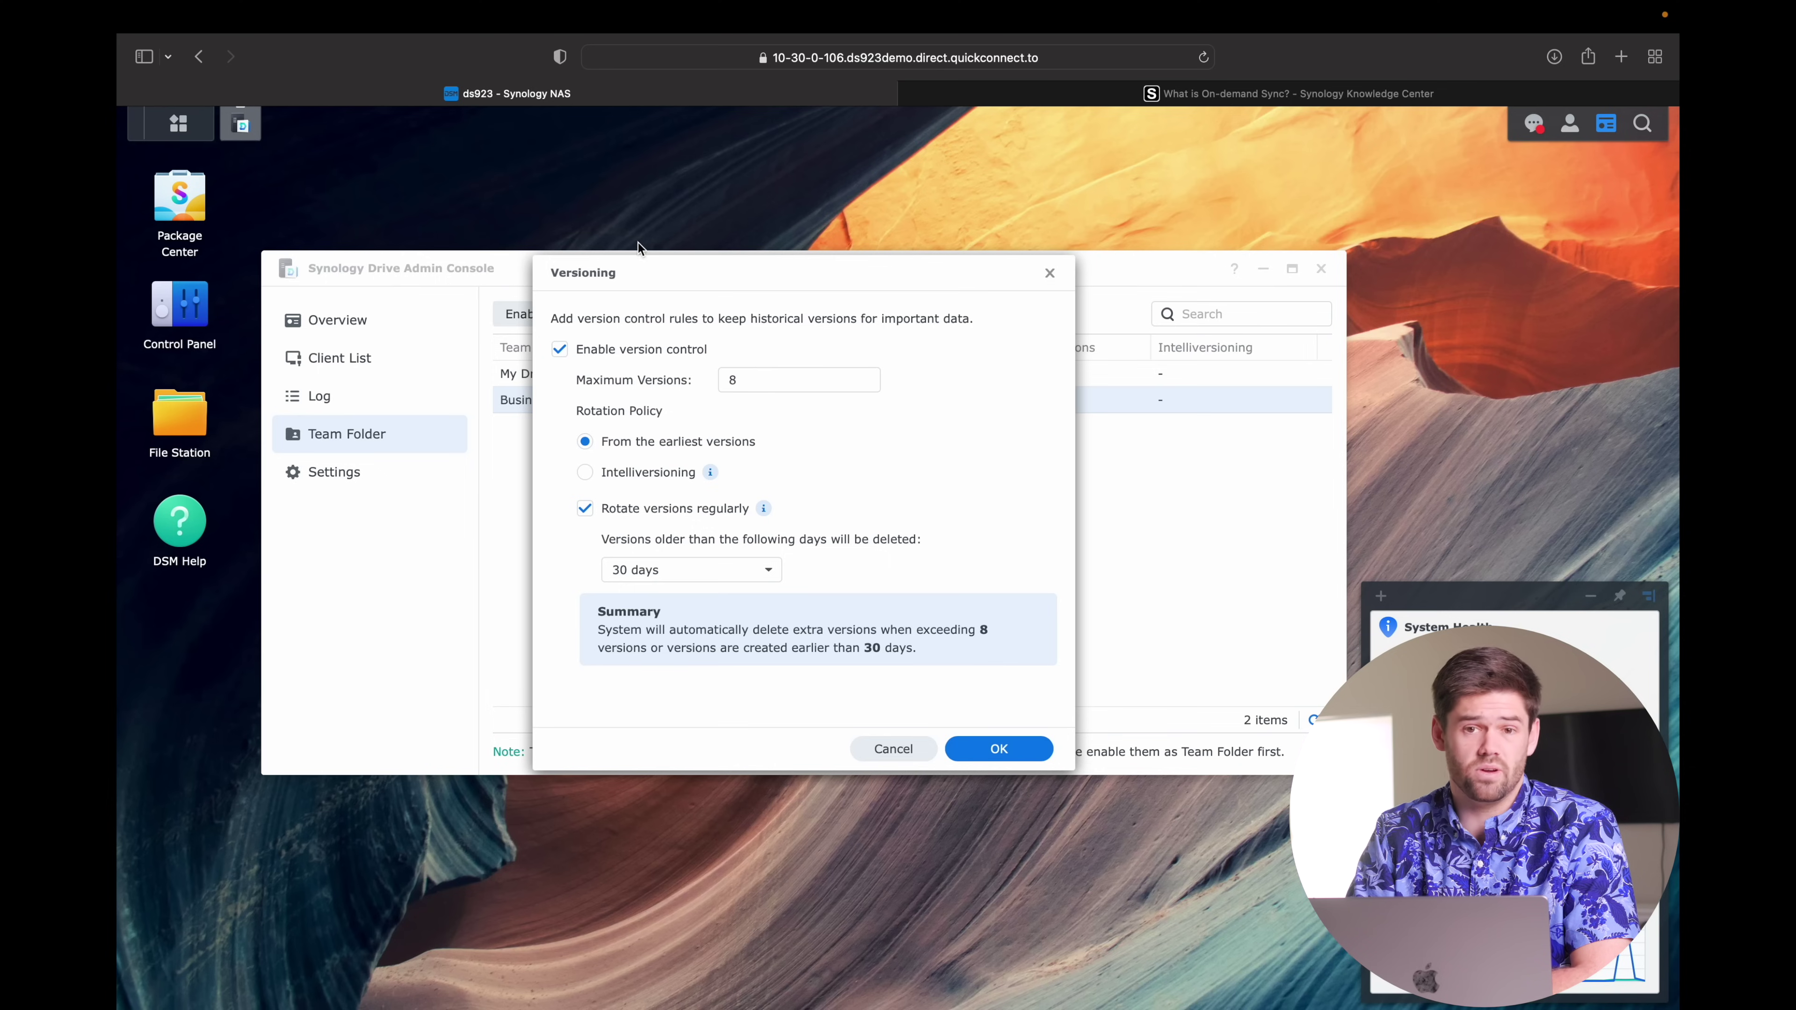
Turn off version control for Business, confirm the settings and acknowledge the notice
left_click(645, 345)
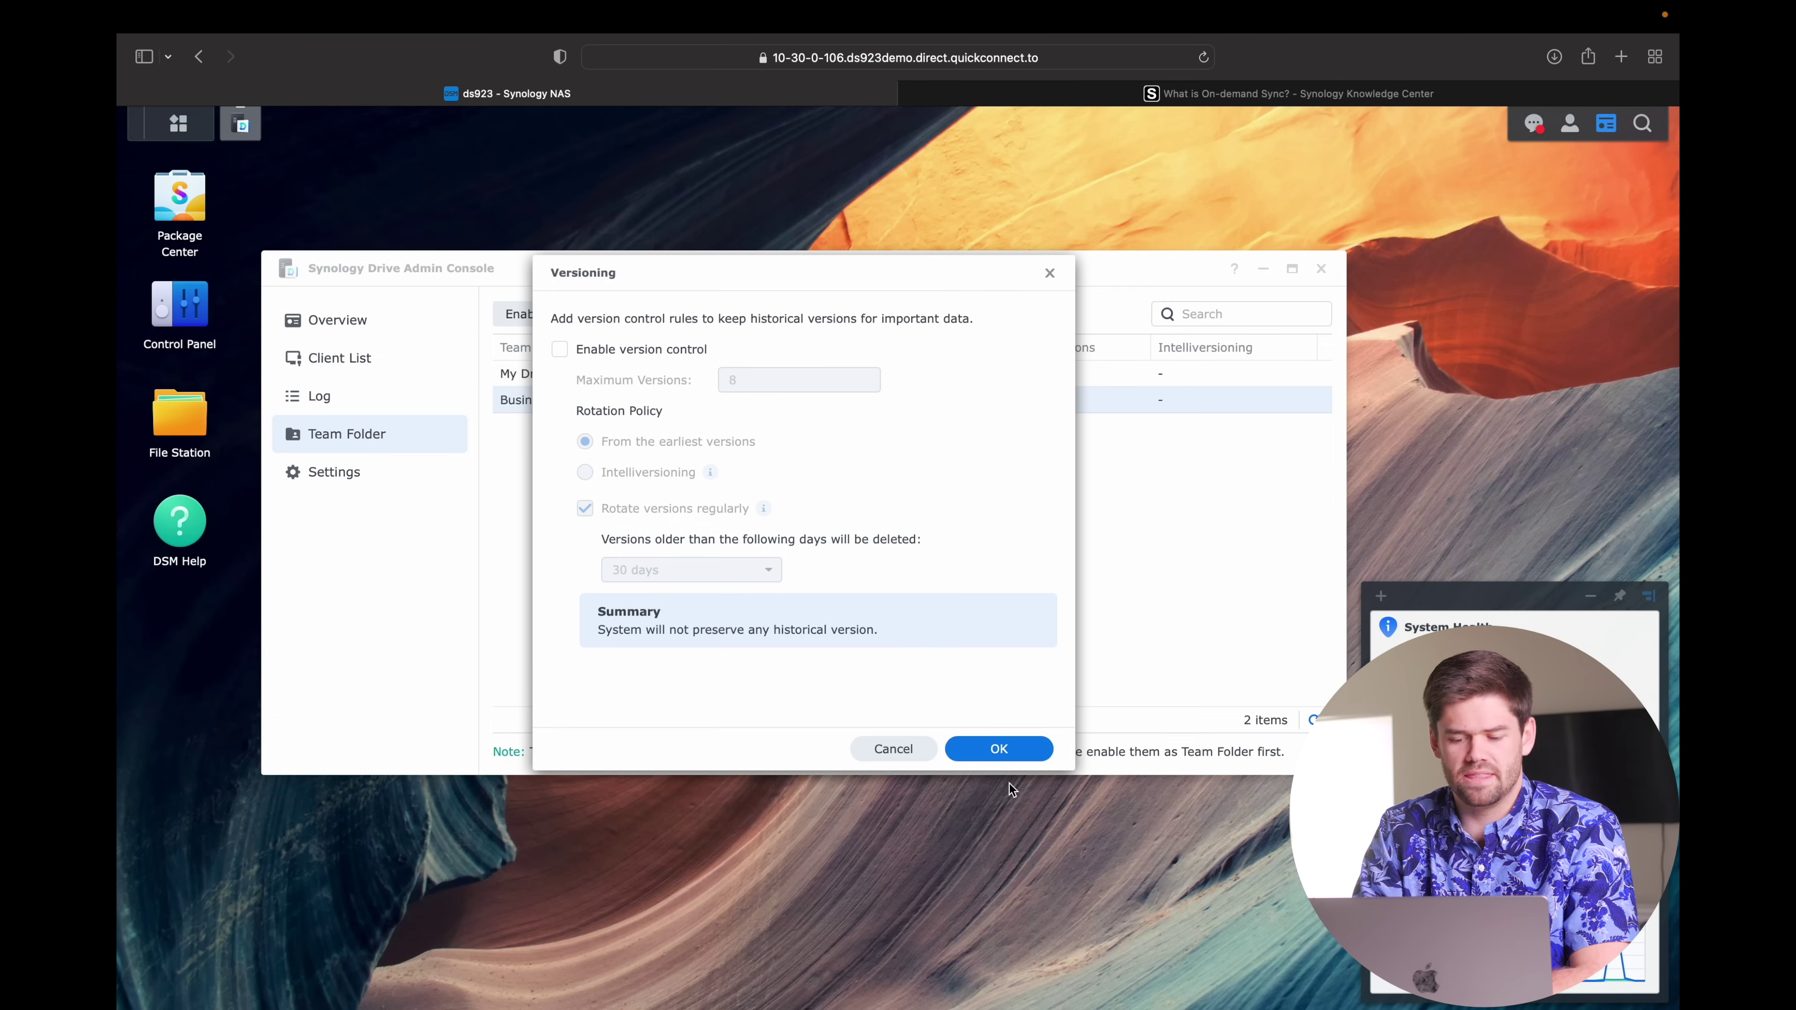
left_click(1000, 754)
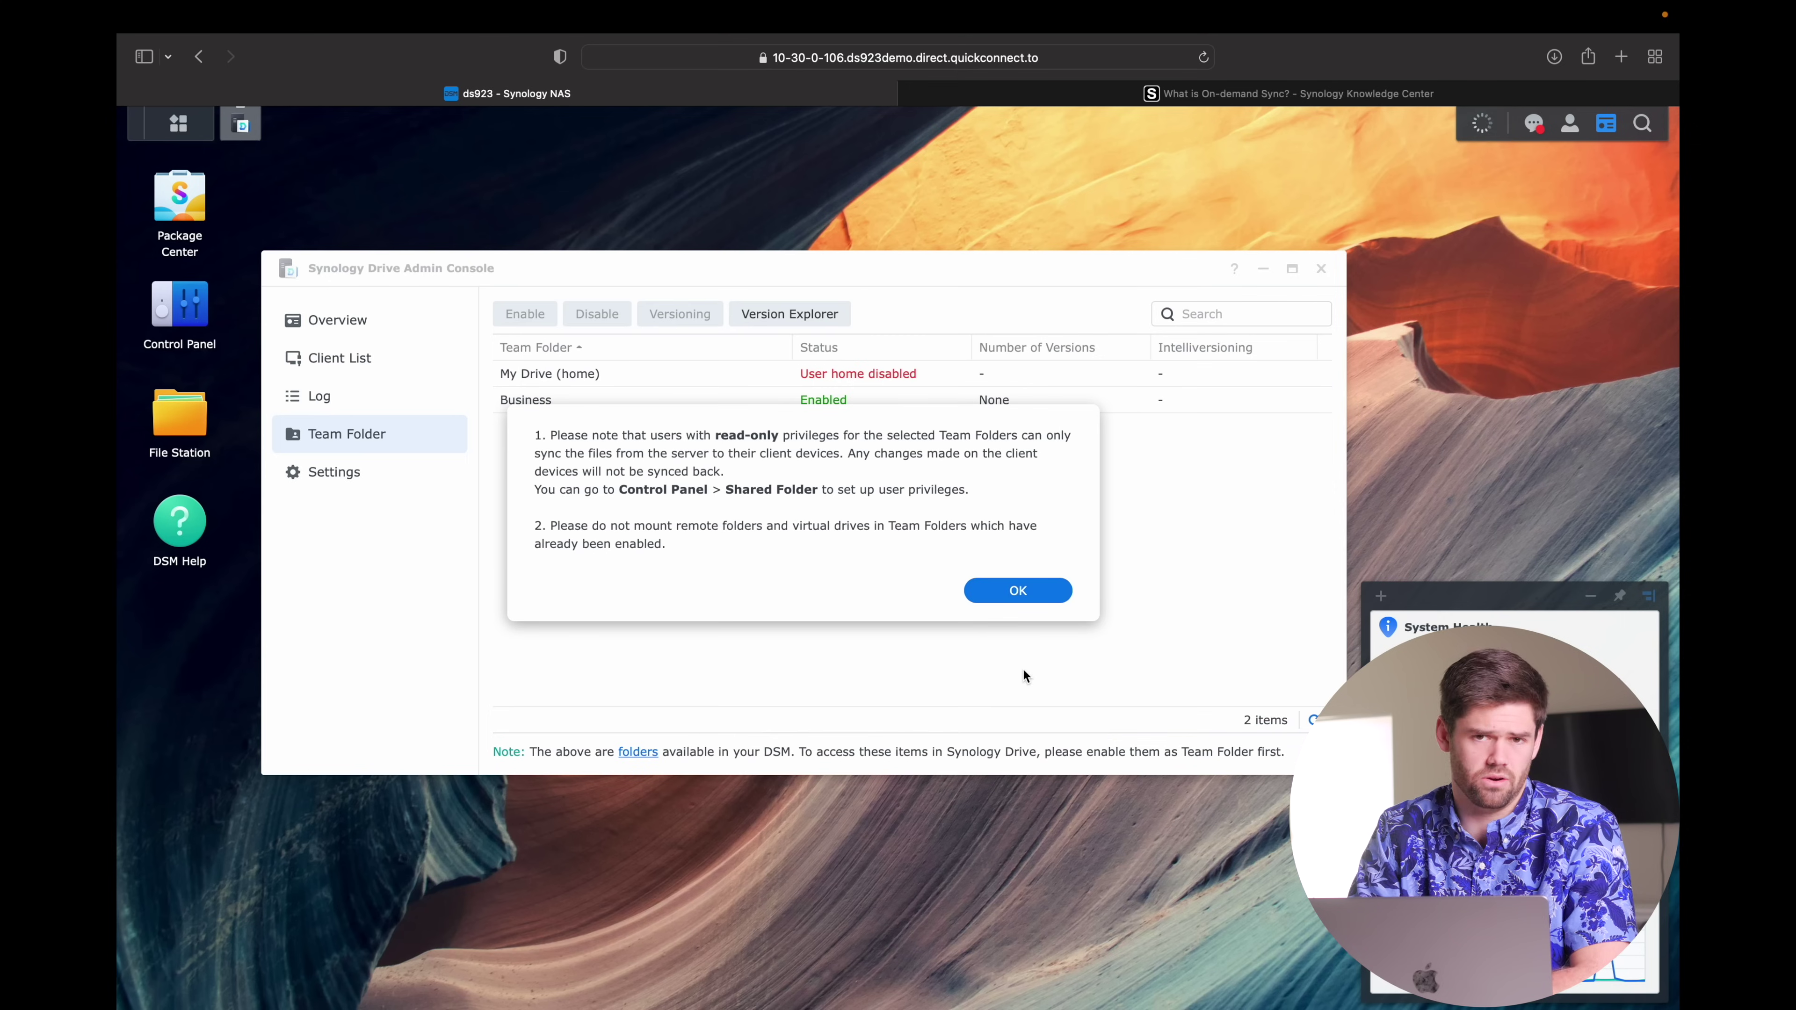
left_click(1010, 599)
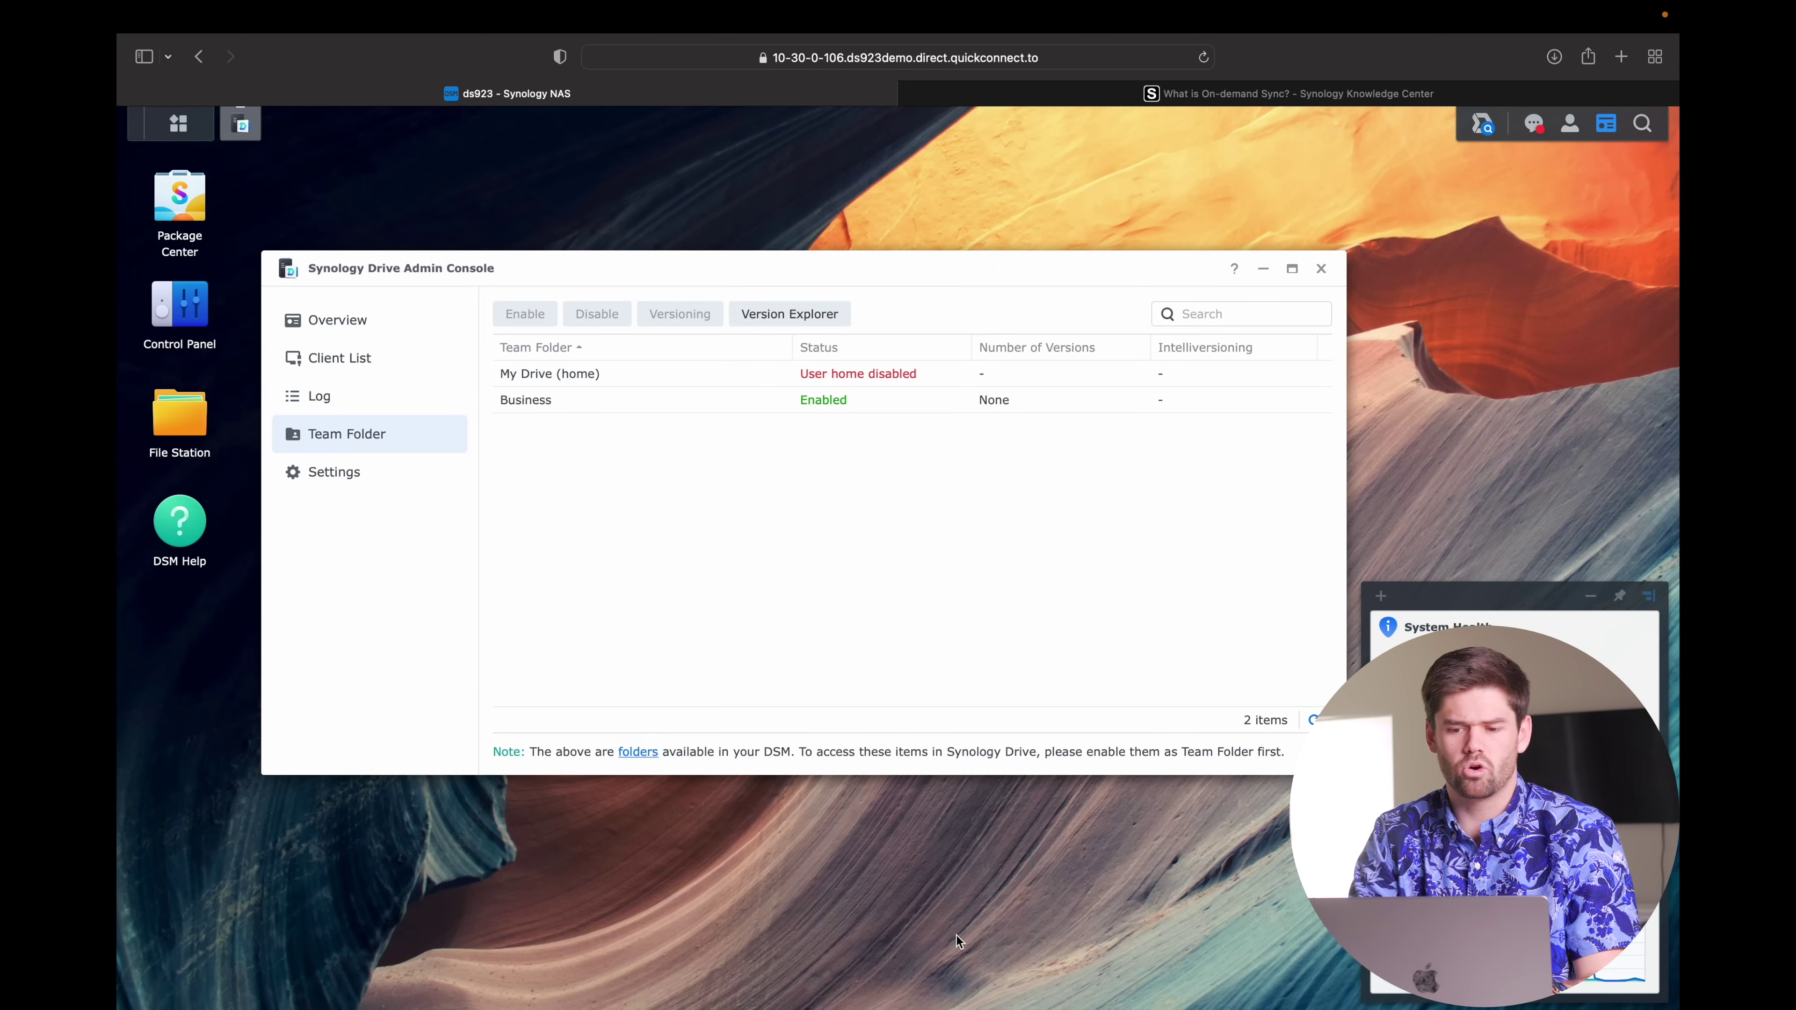
Go to the Synology website in a new tab and open the Download Center
key("super+t")
type("synology")
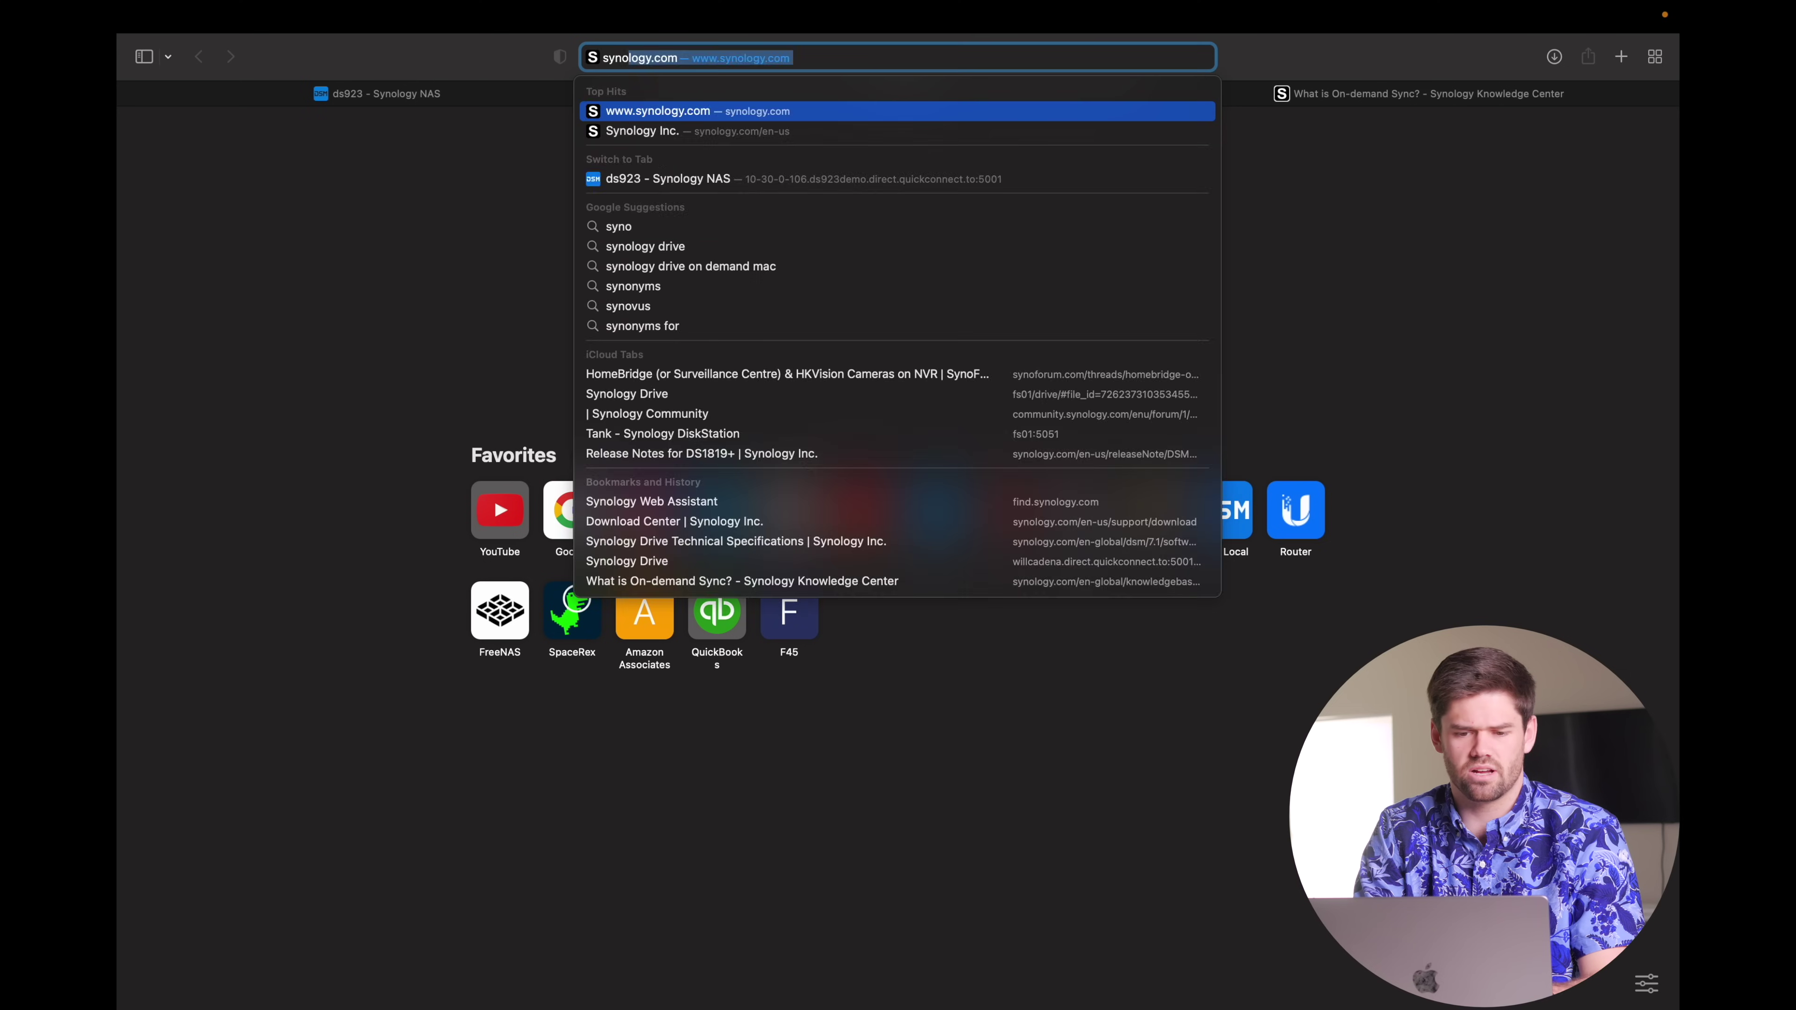
key("Return")
scroll(898, 566, "down", 15)
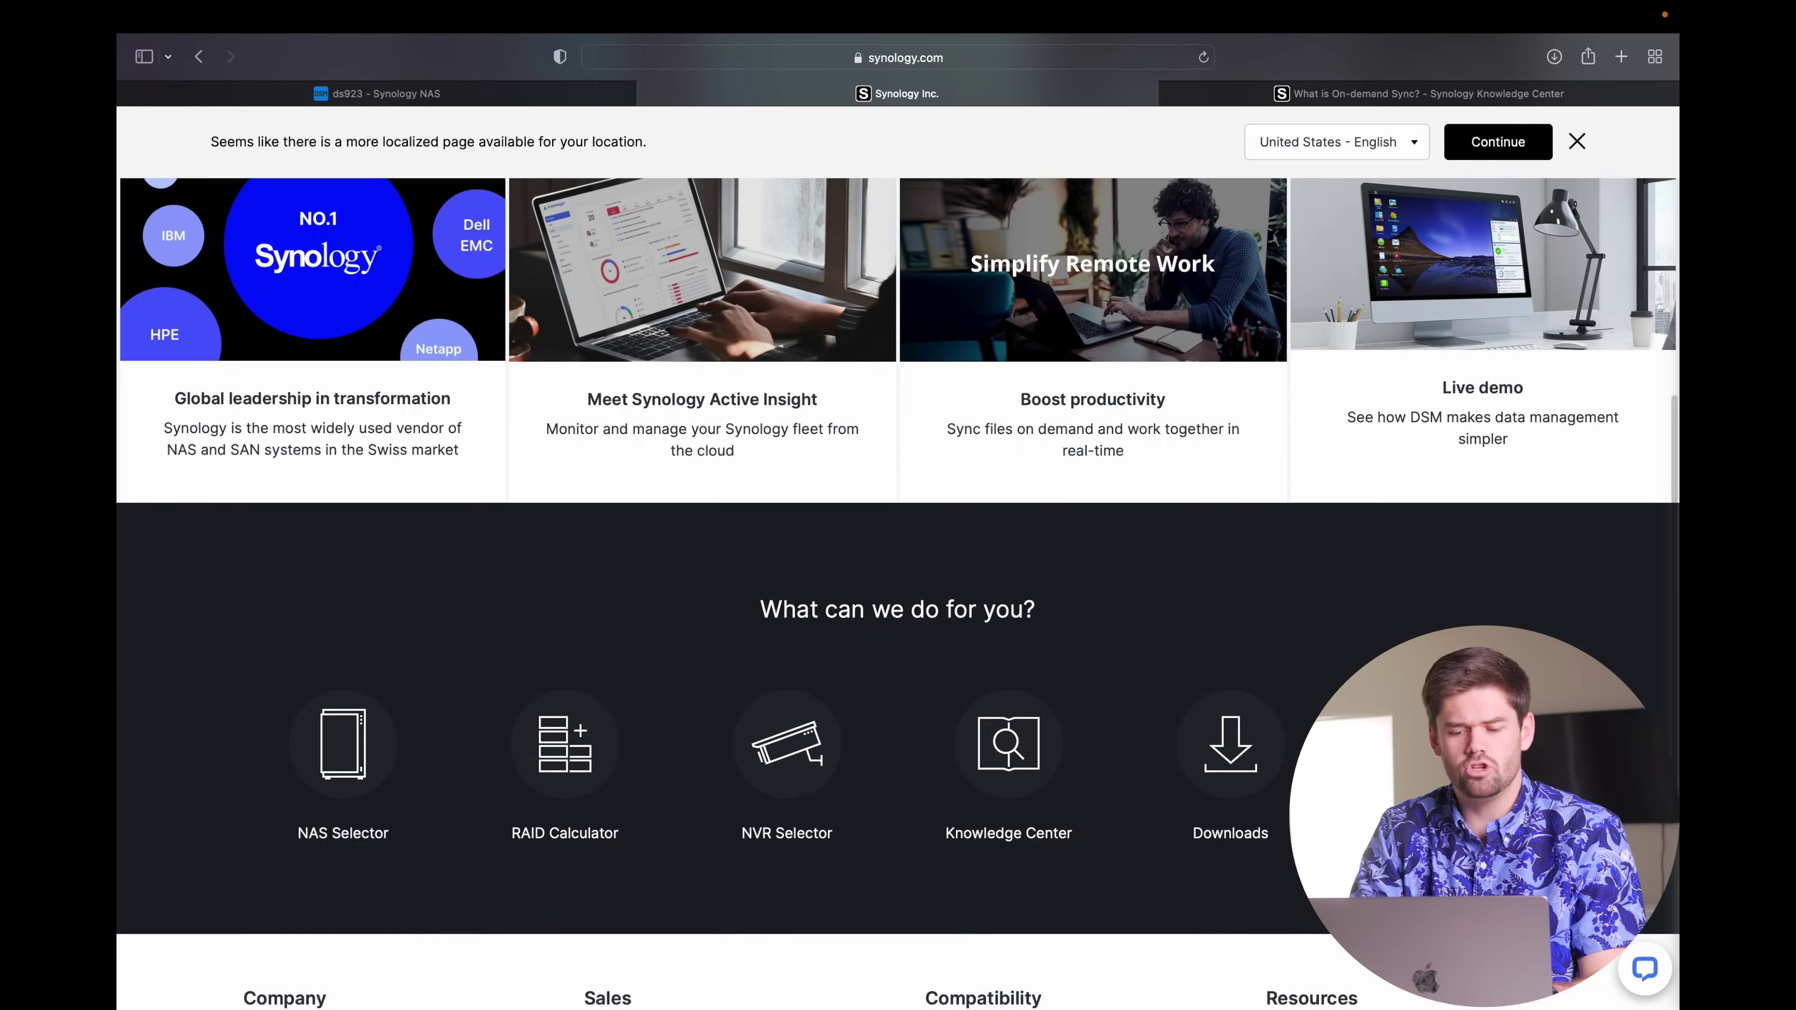
left_click(1228, 383)
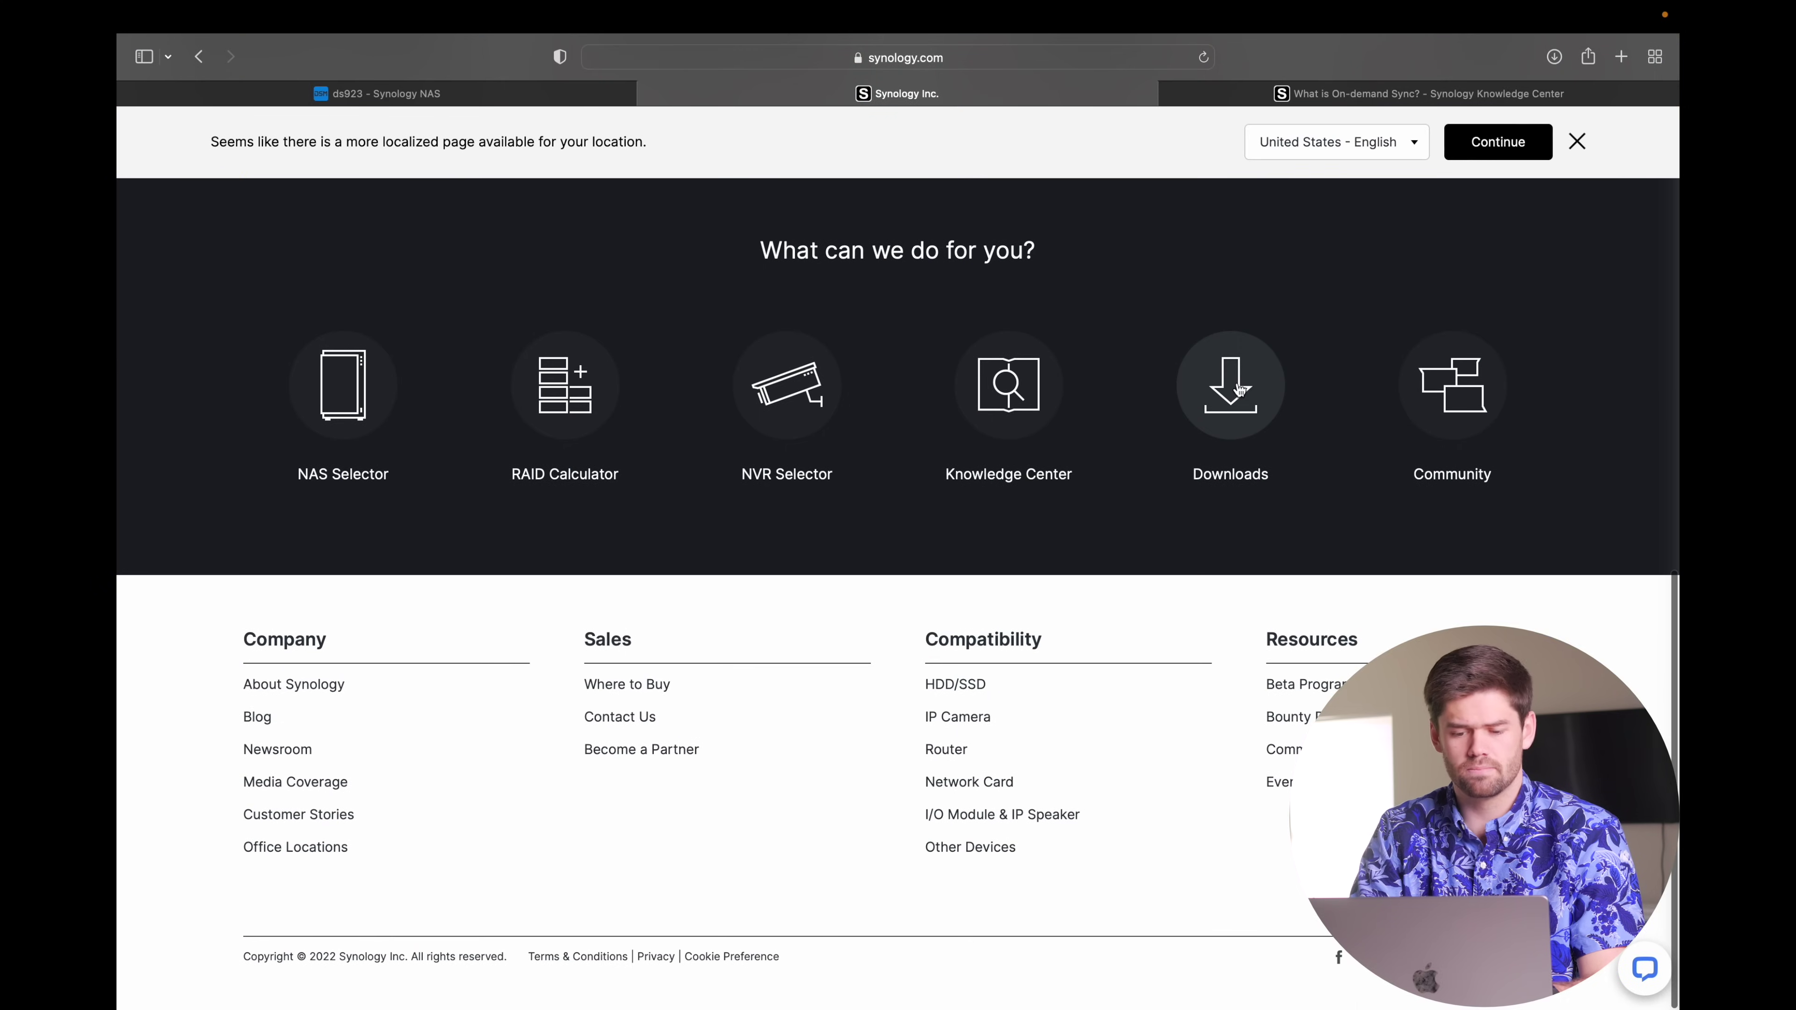
Choose the NAS product type and the DS1821+ model
left_click(404, 557)
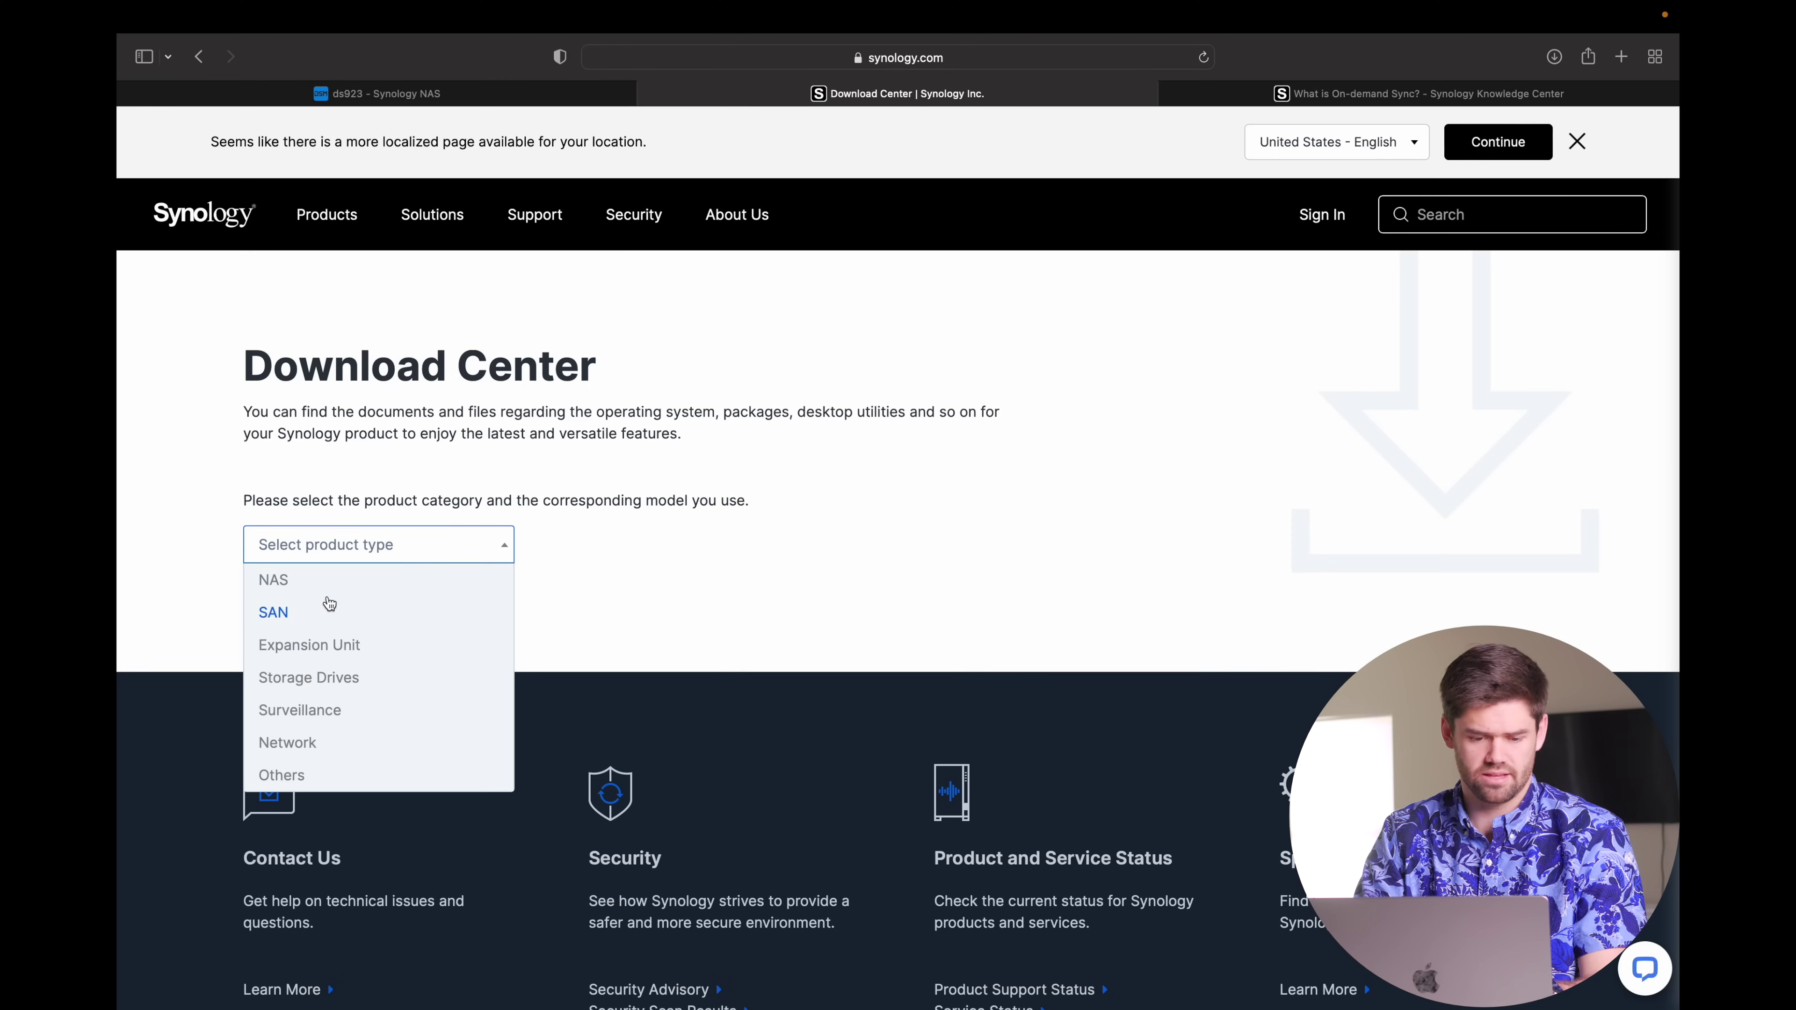
left_click(340, 580)
left_click(699, 549)
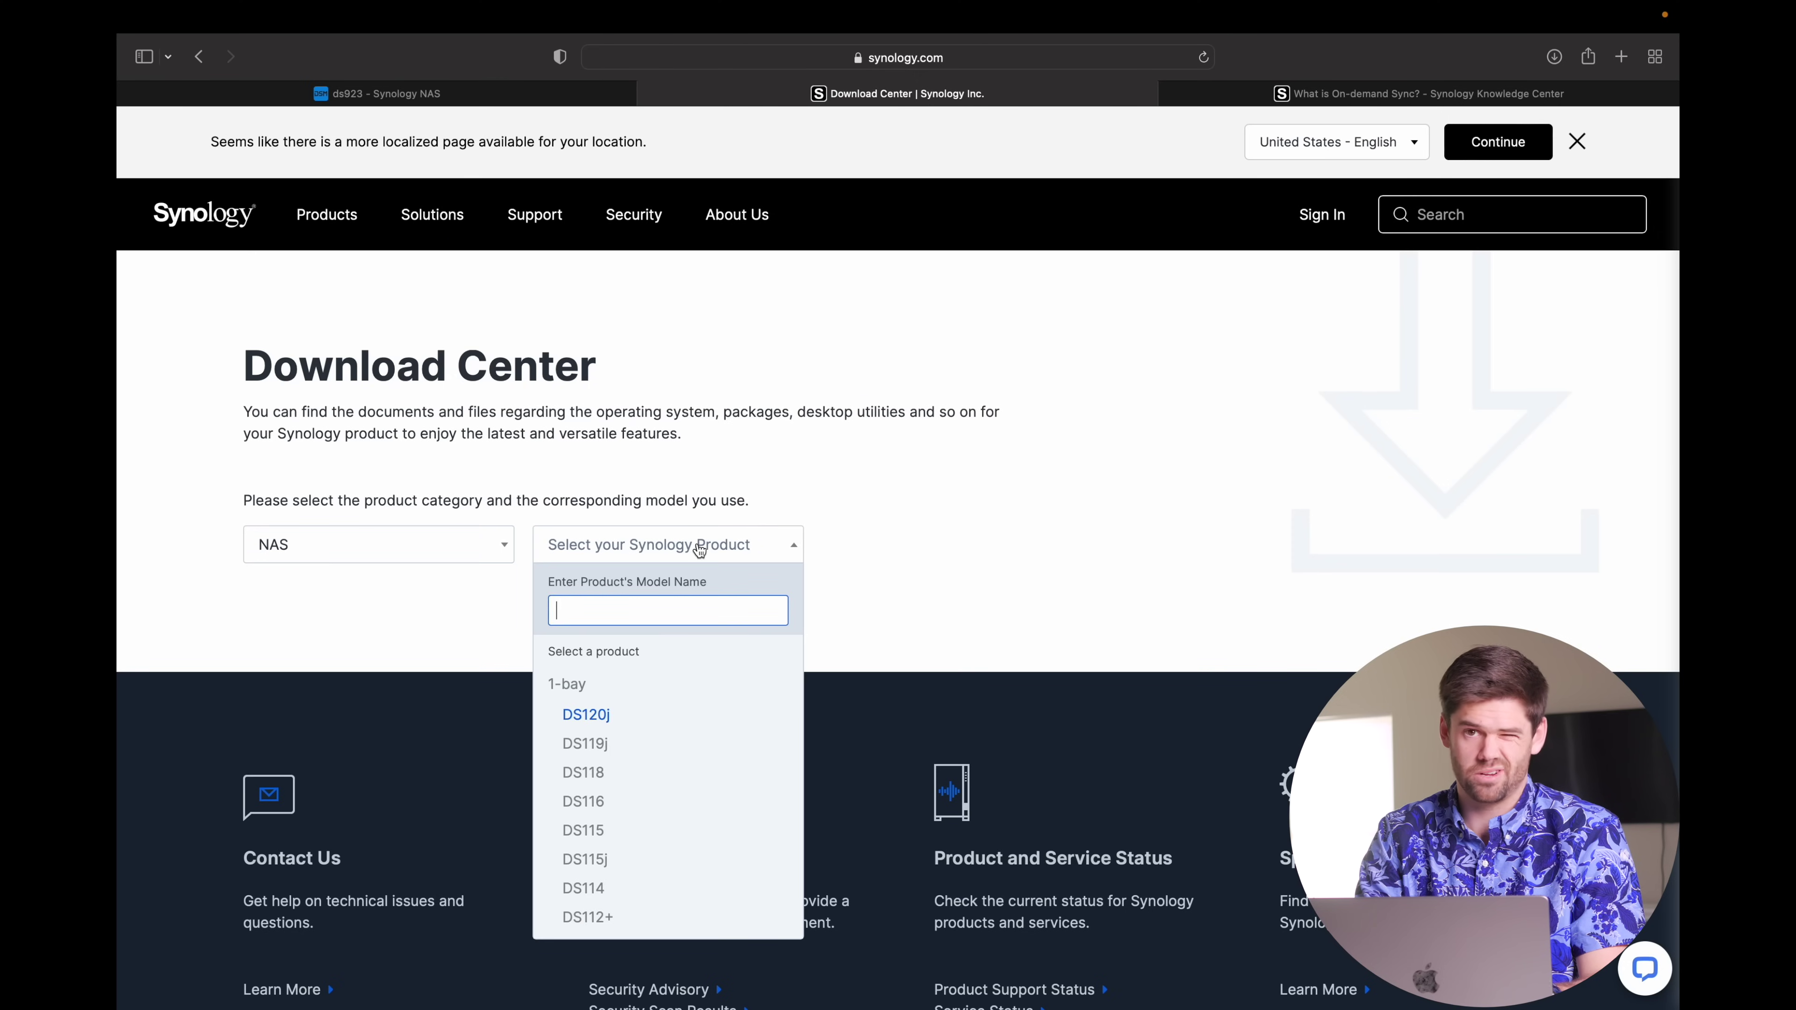
type("192")
key("BackSpace")
key("BackSpace")
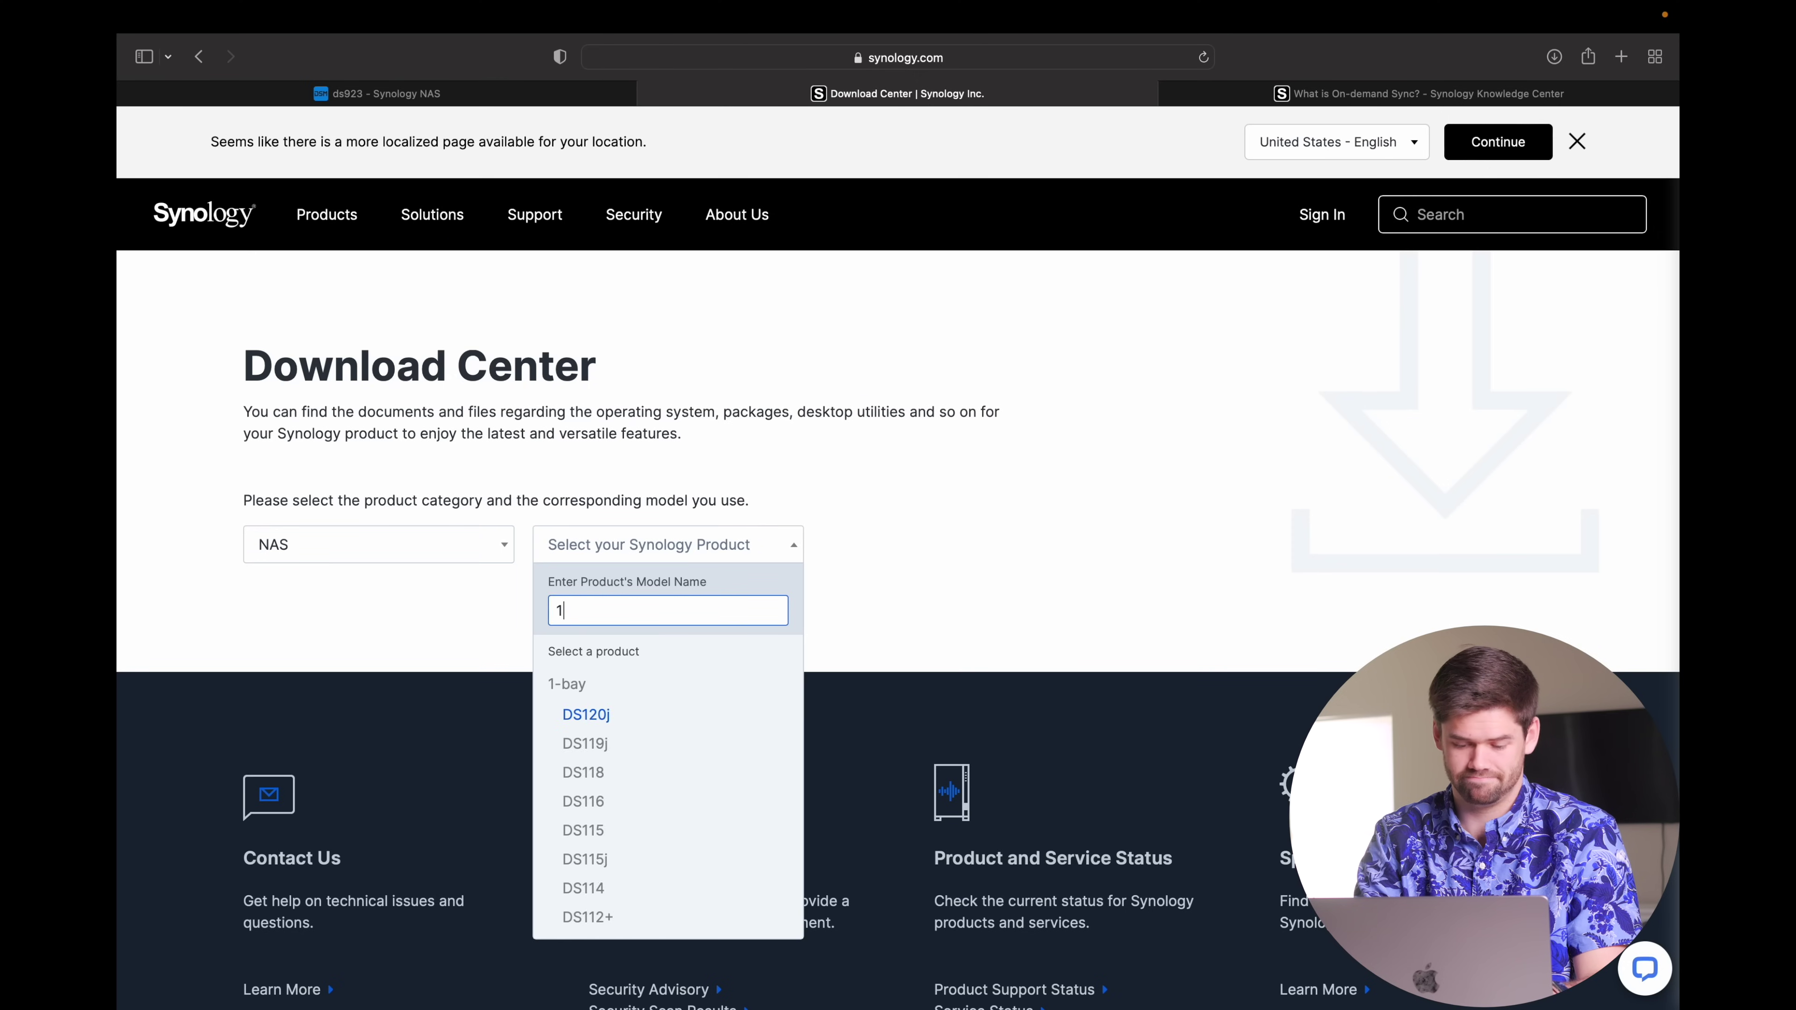
type("821")
left_click(651, 710)
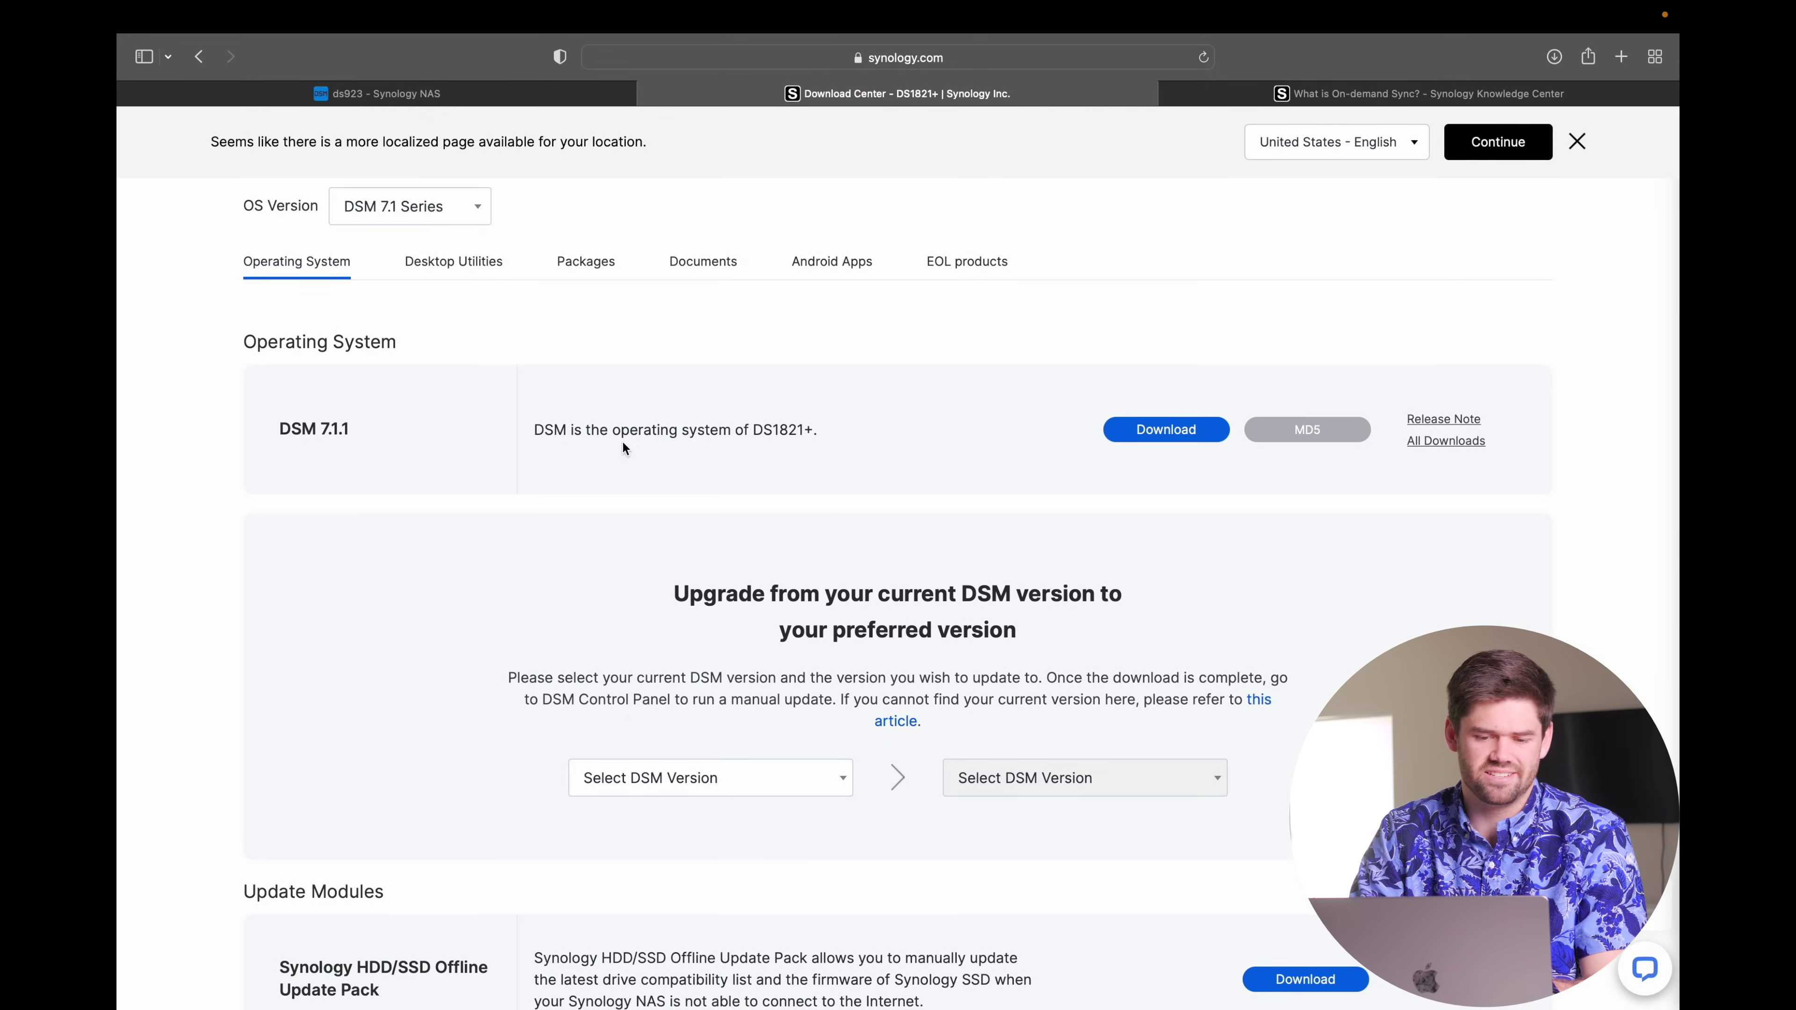
Show Desktop Utilities and expand the Synology Drive Client download versions
left_click(465, 264)
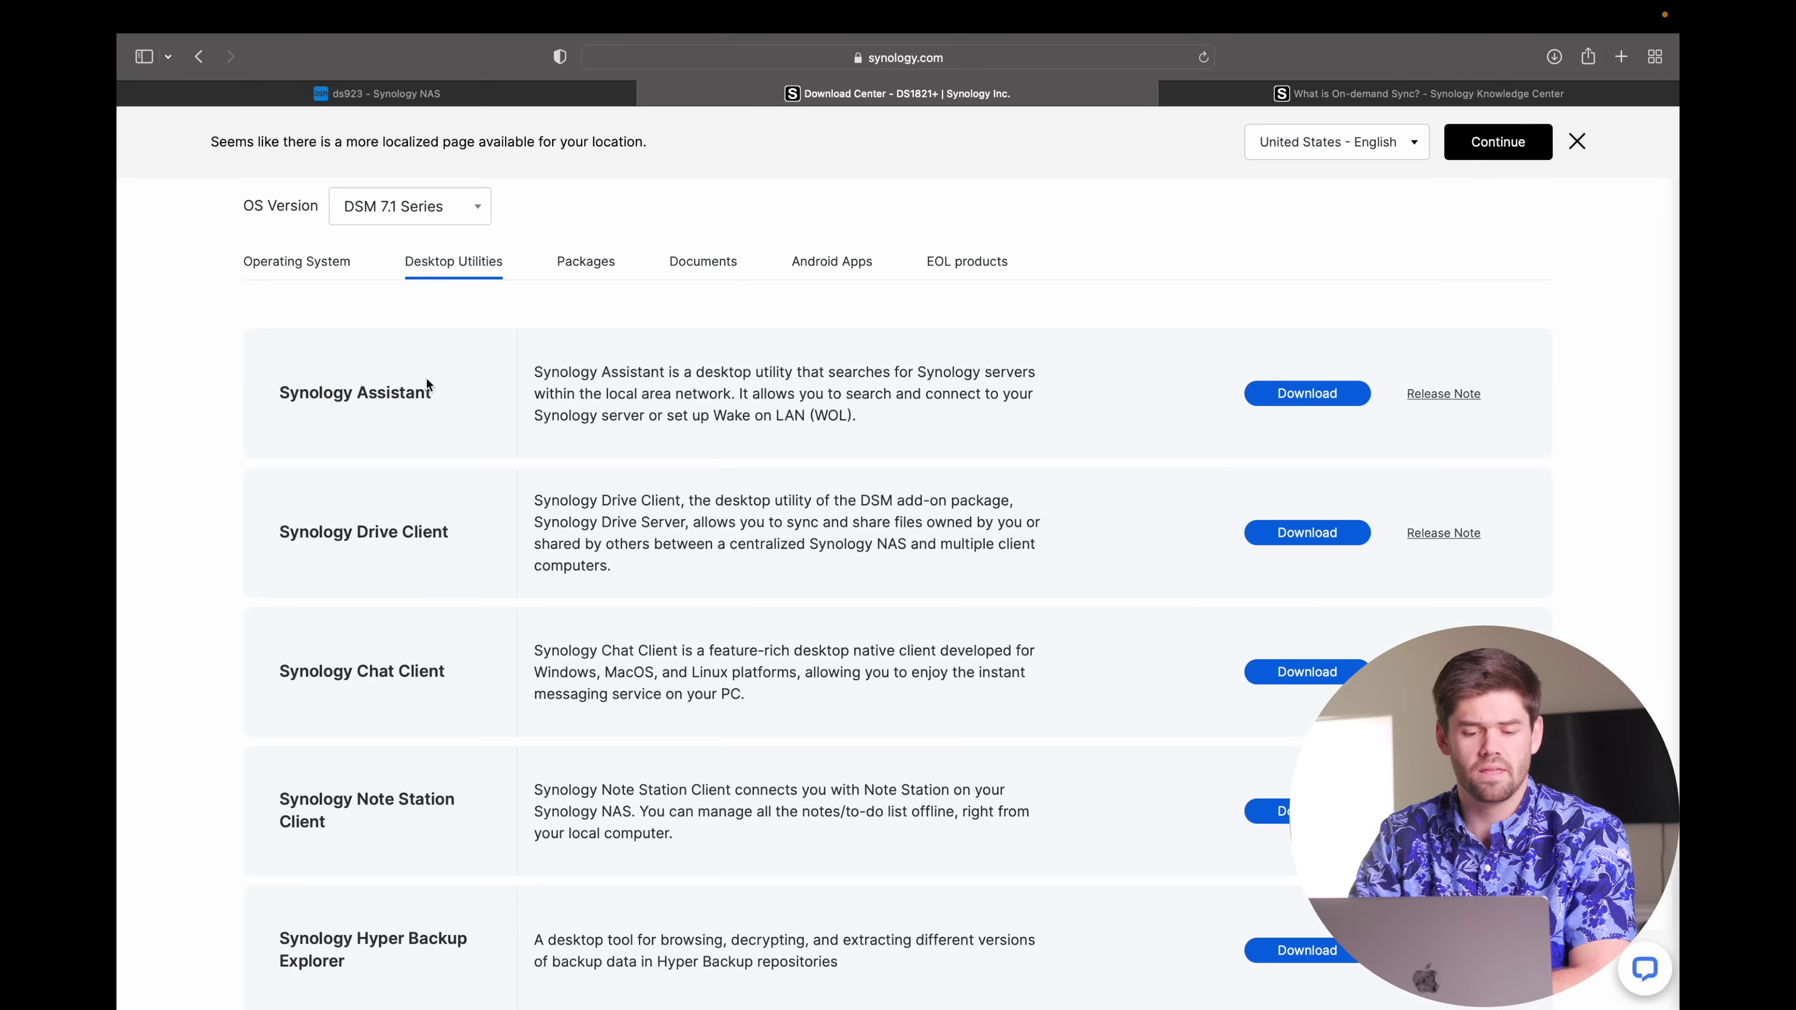
scroll(334, 511, "down", 1)
left_click_drag(283, 482, 456, 485)
left_click(467, 487)
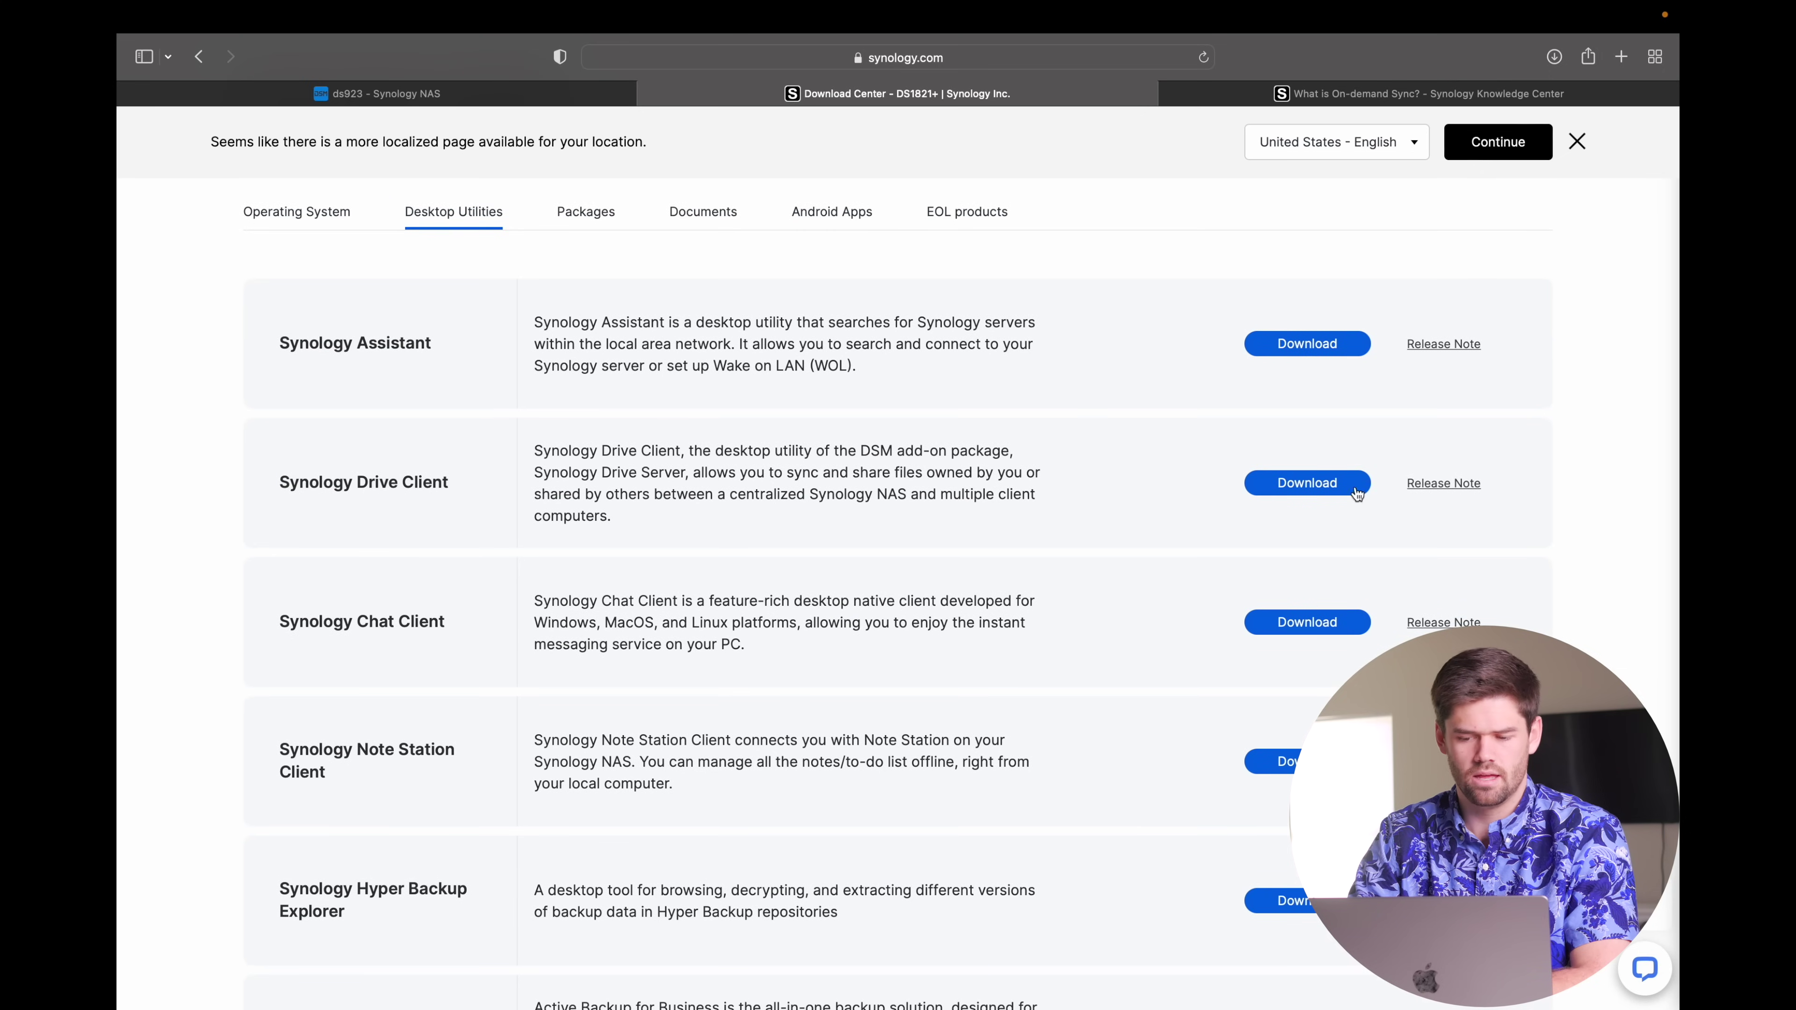
left_click(1307, 481)
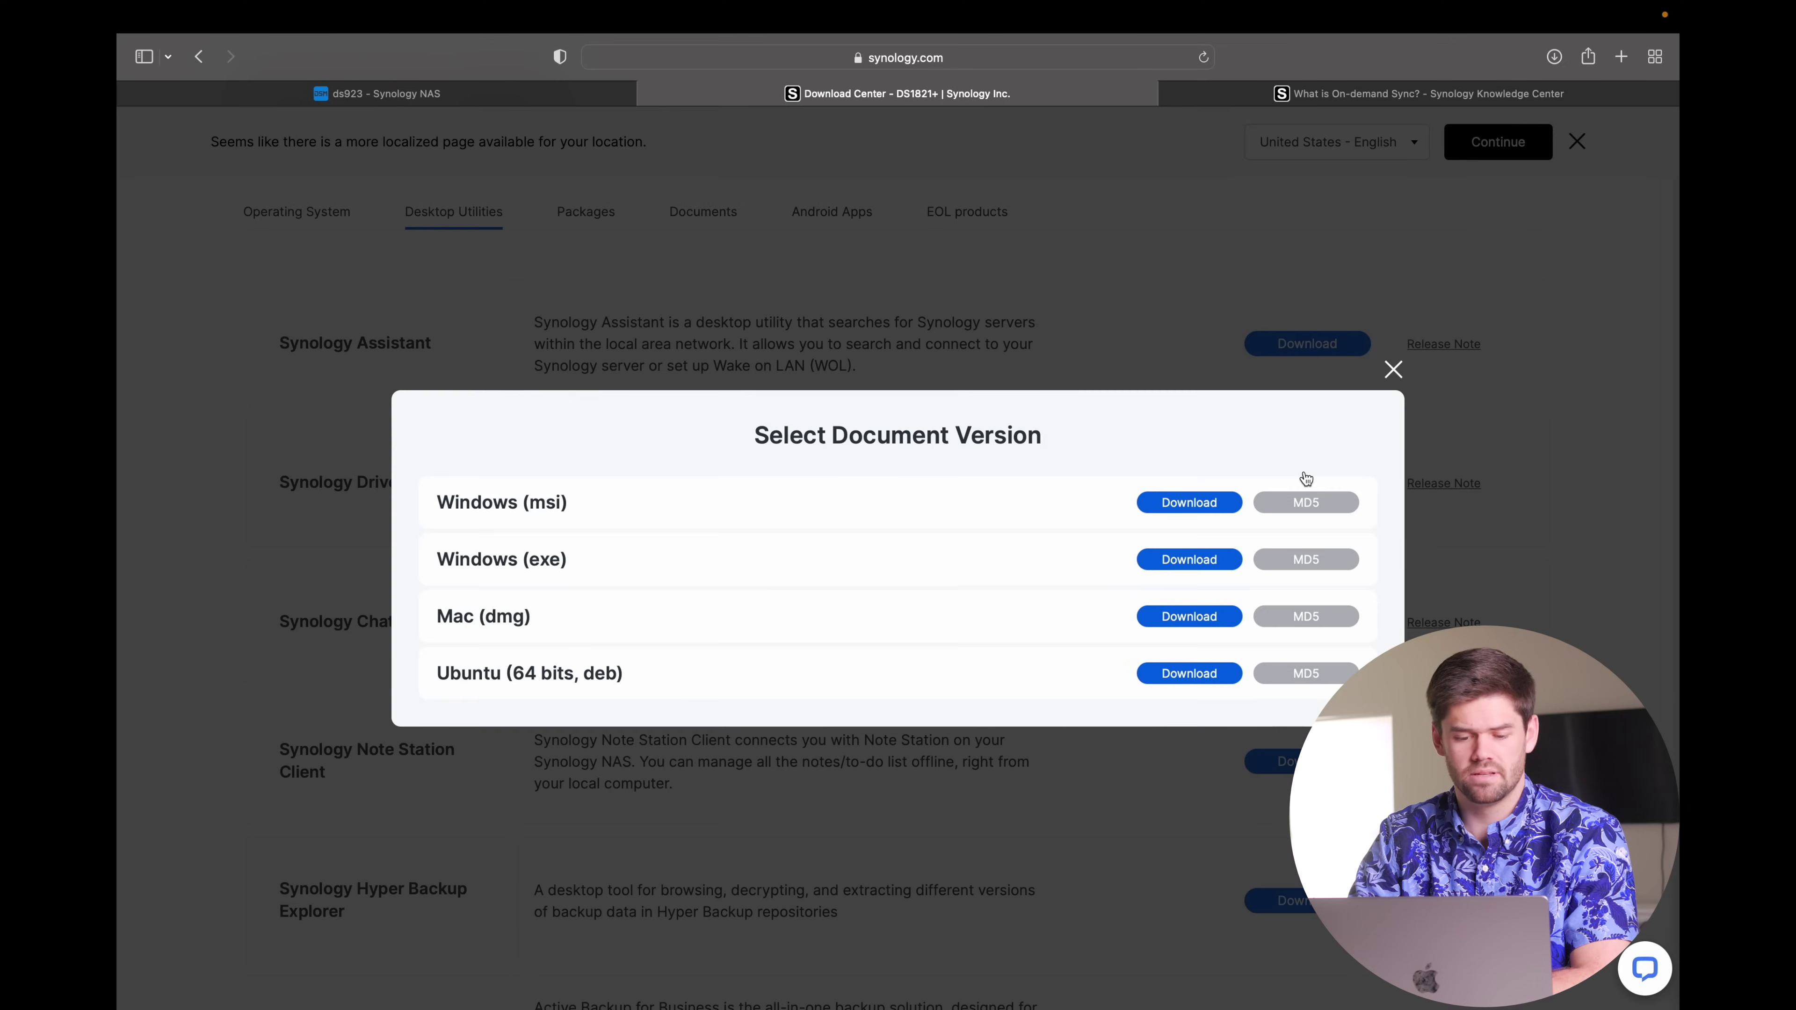
Download the Mac (dmg) Synology Drive Client installer and close the empty tab
left_click_drag(435, 617, 550, 619)
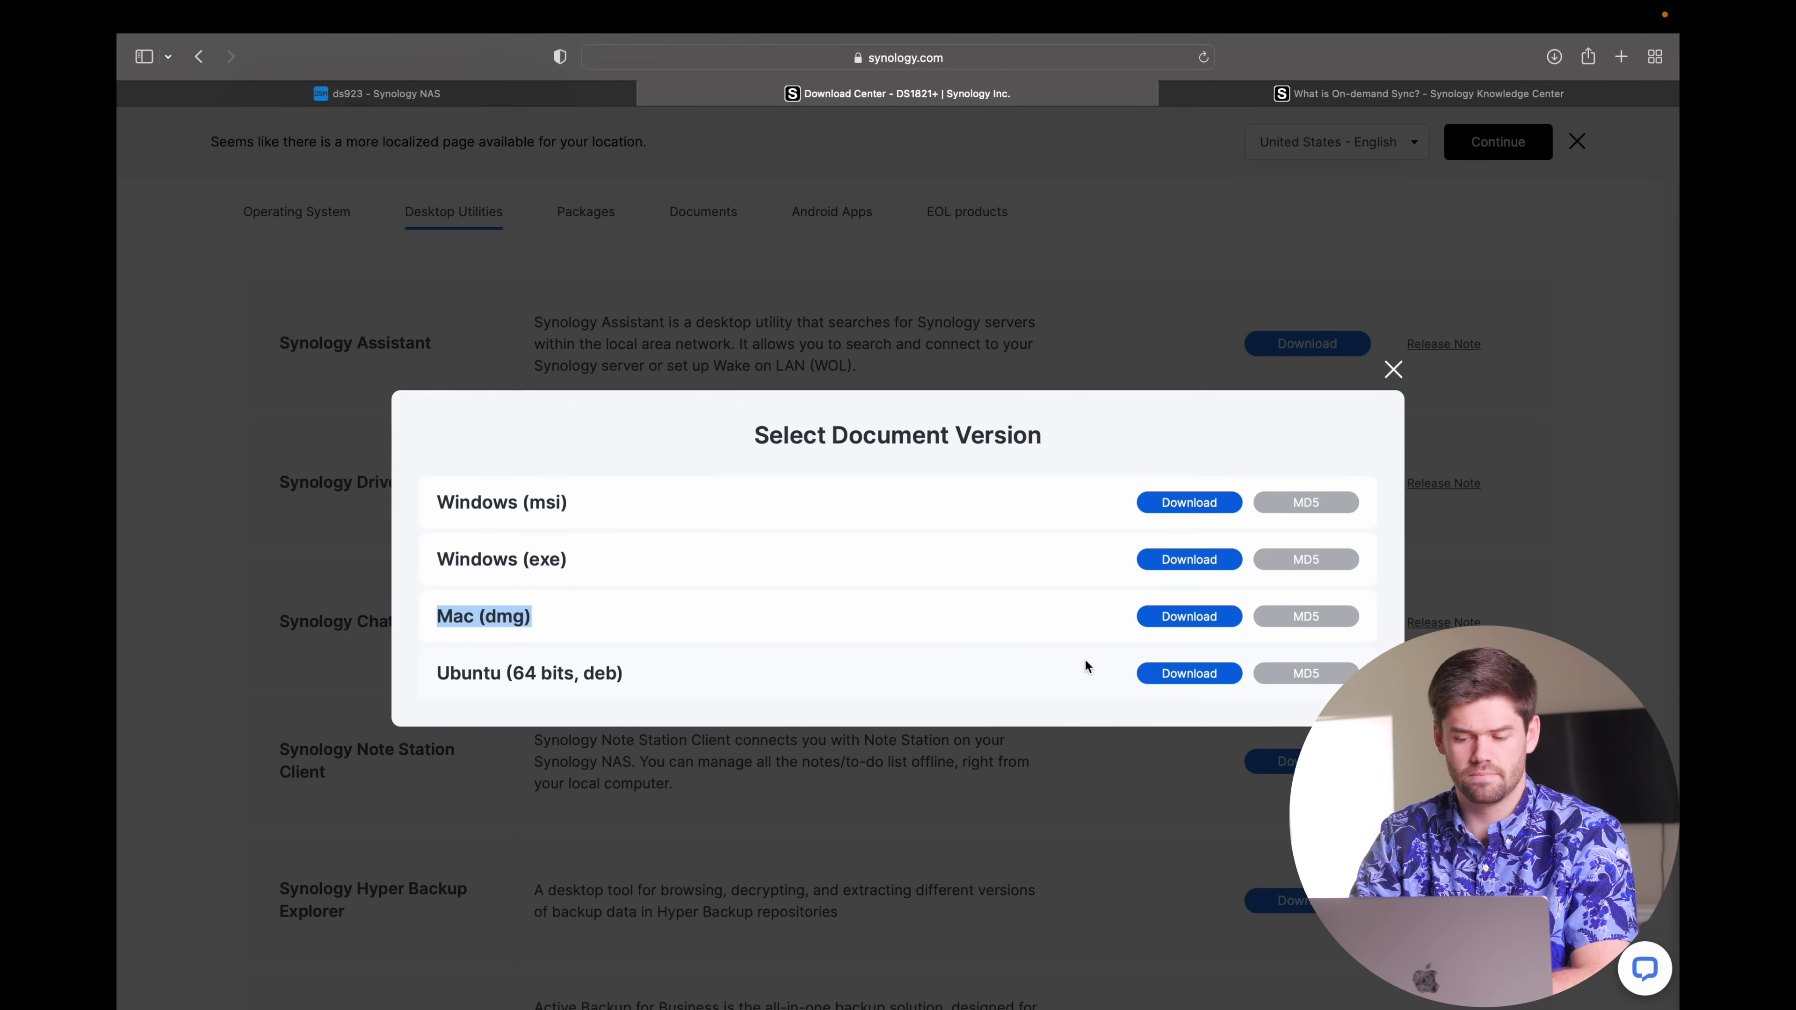
left_click(1181, 615)
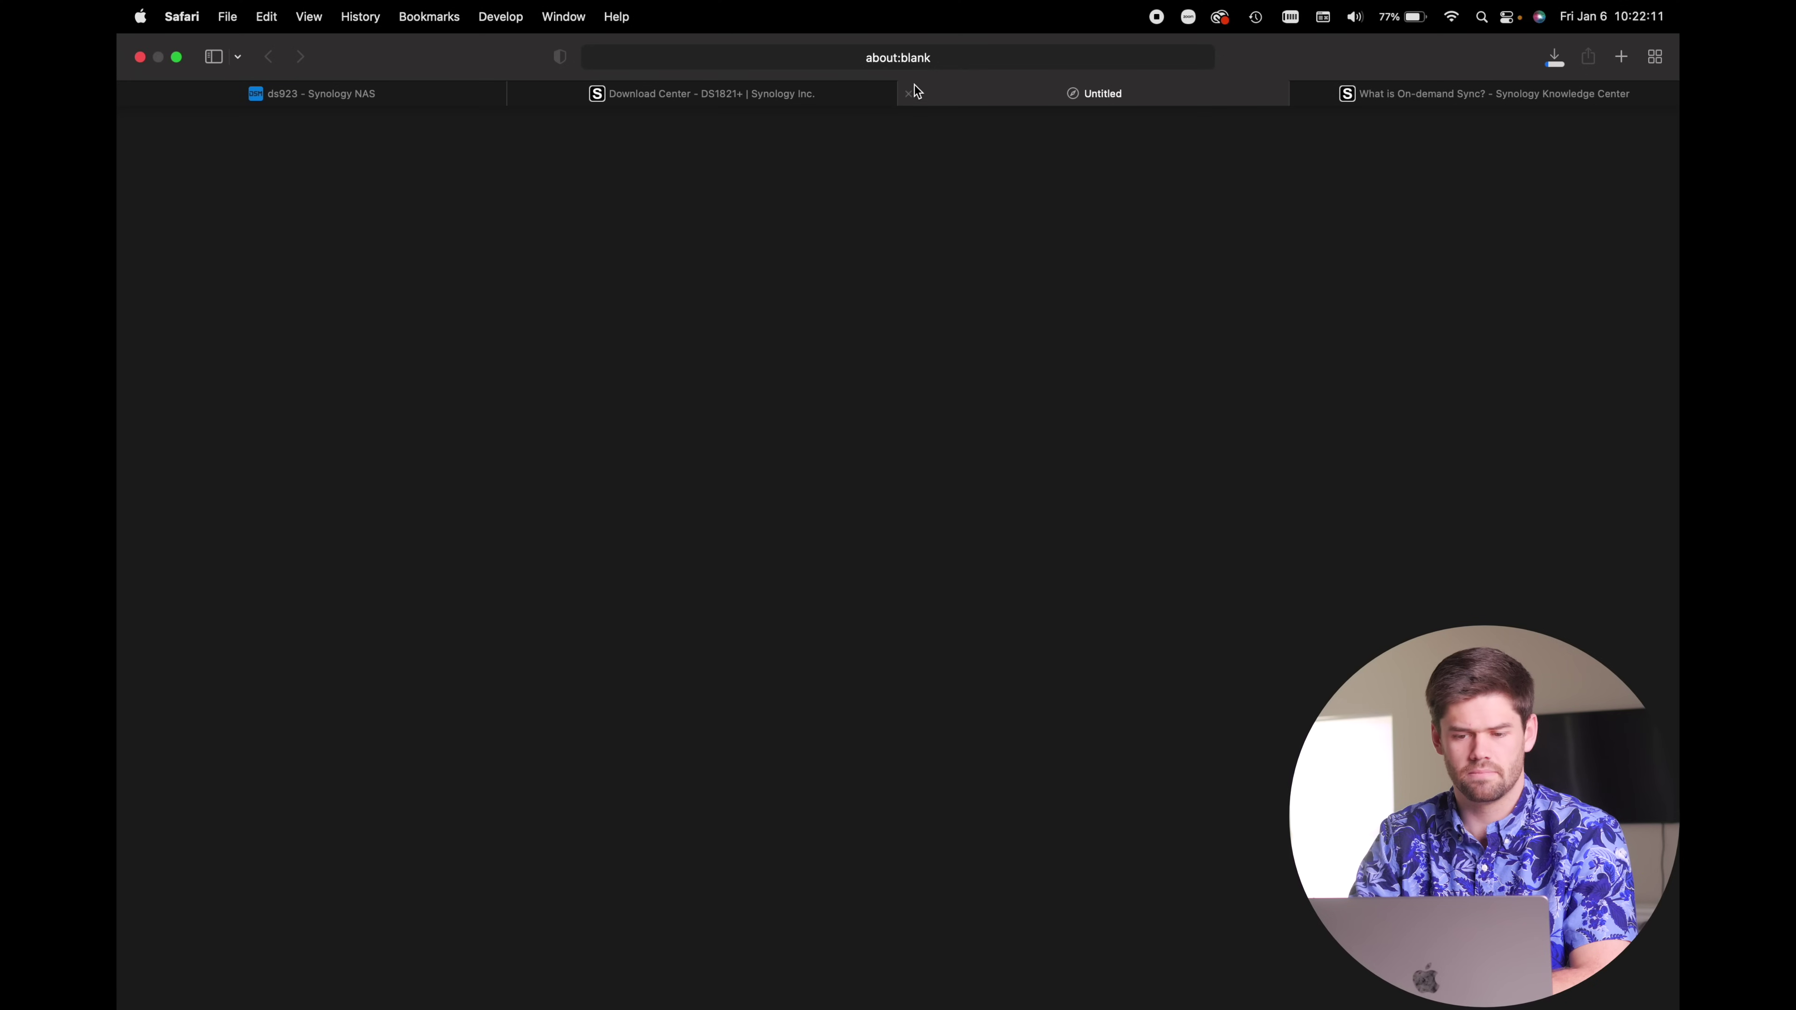
left_click(909, 92)
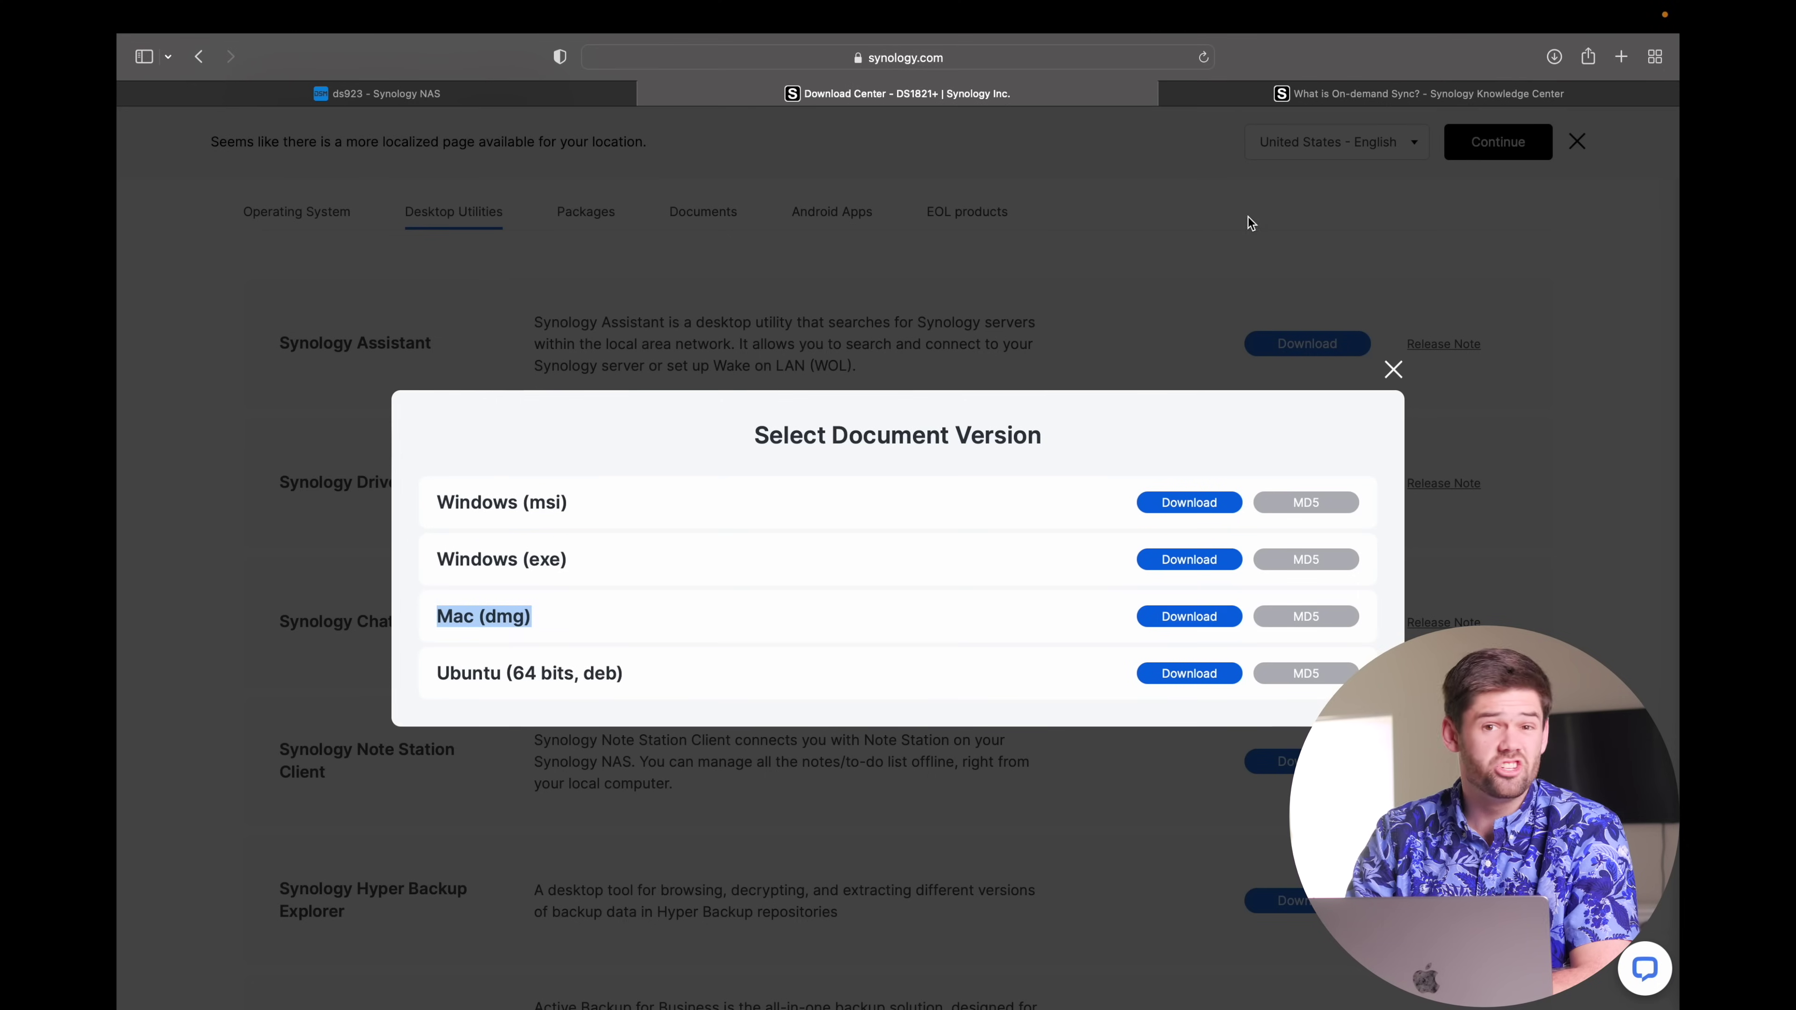
Check Safari's downloads list, then hide Safari to reveal the desktop
left_click(1553, 57)
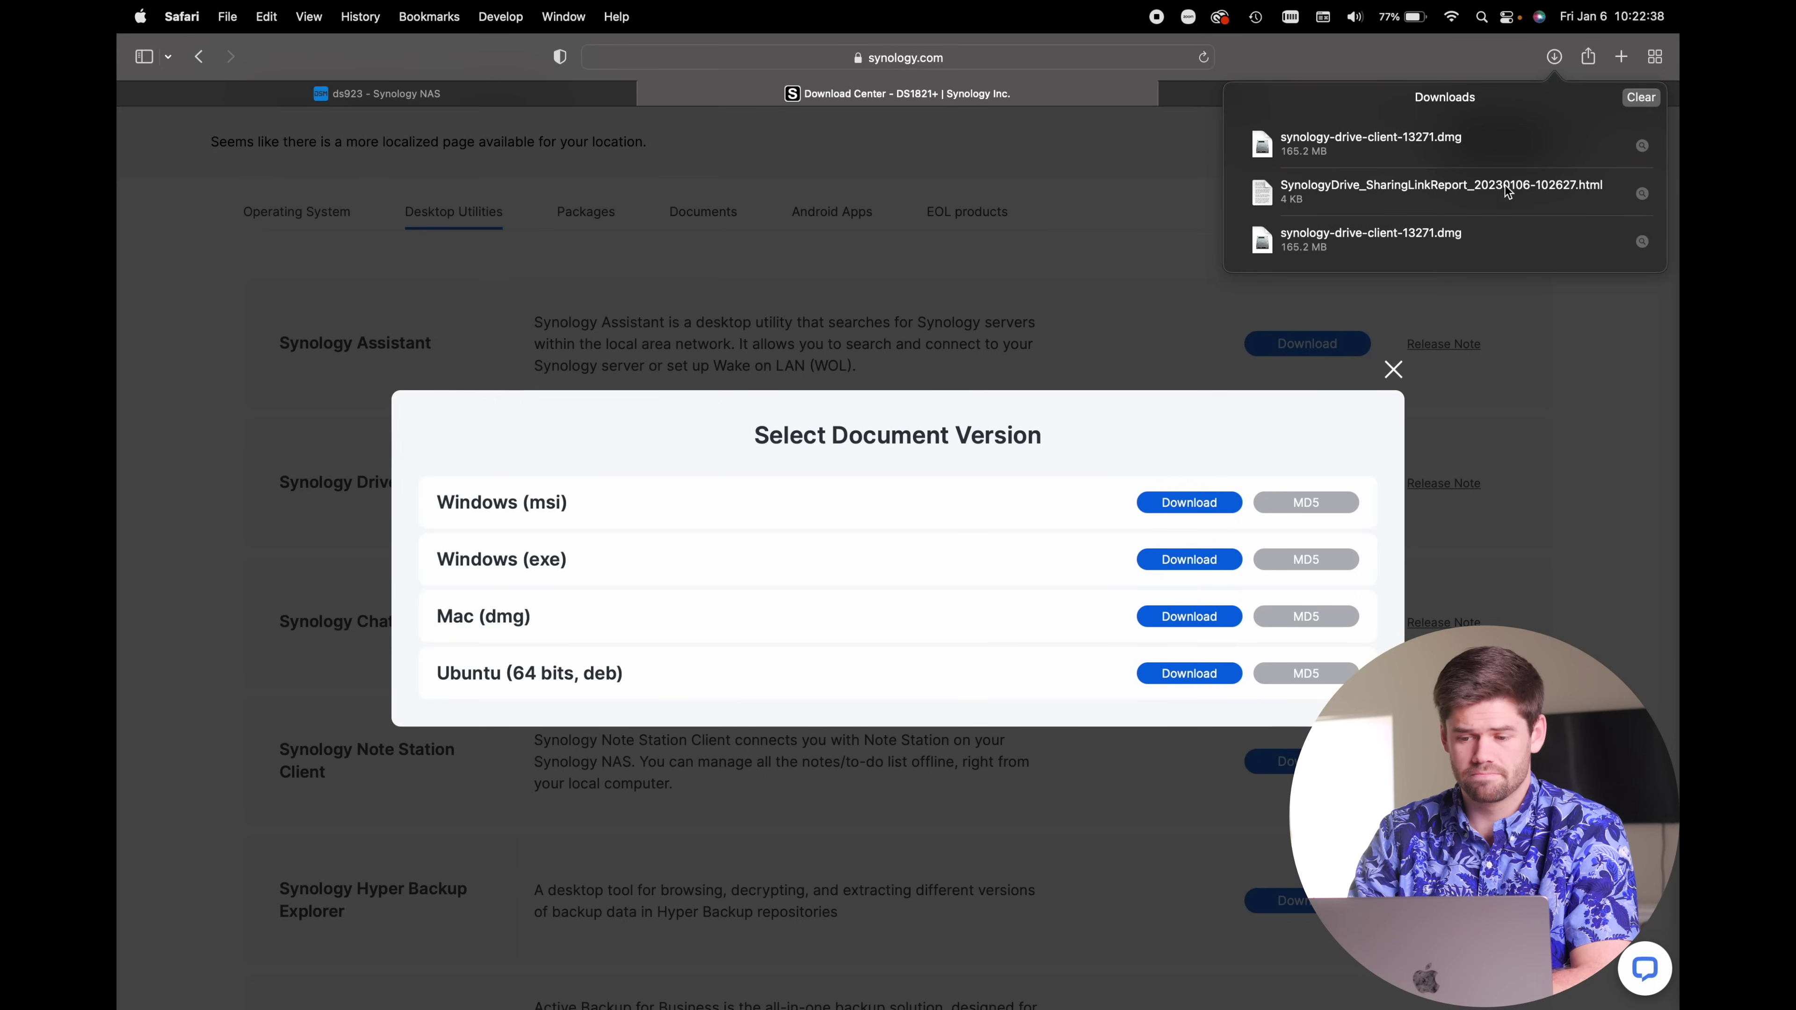
left_click(1554, 56)
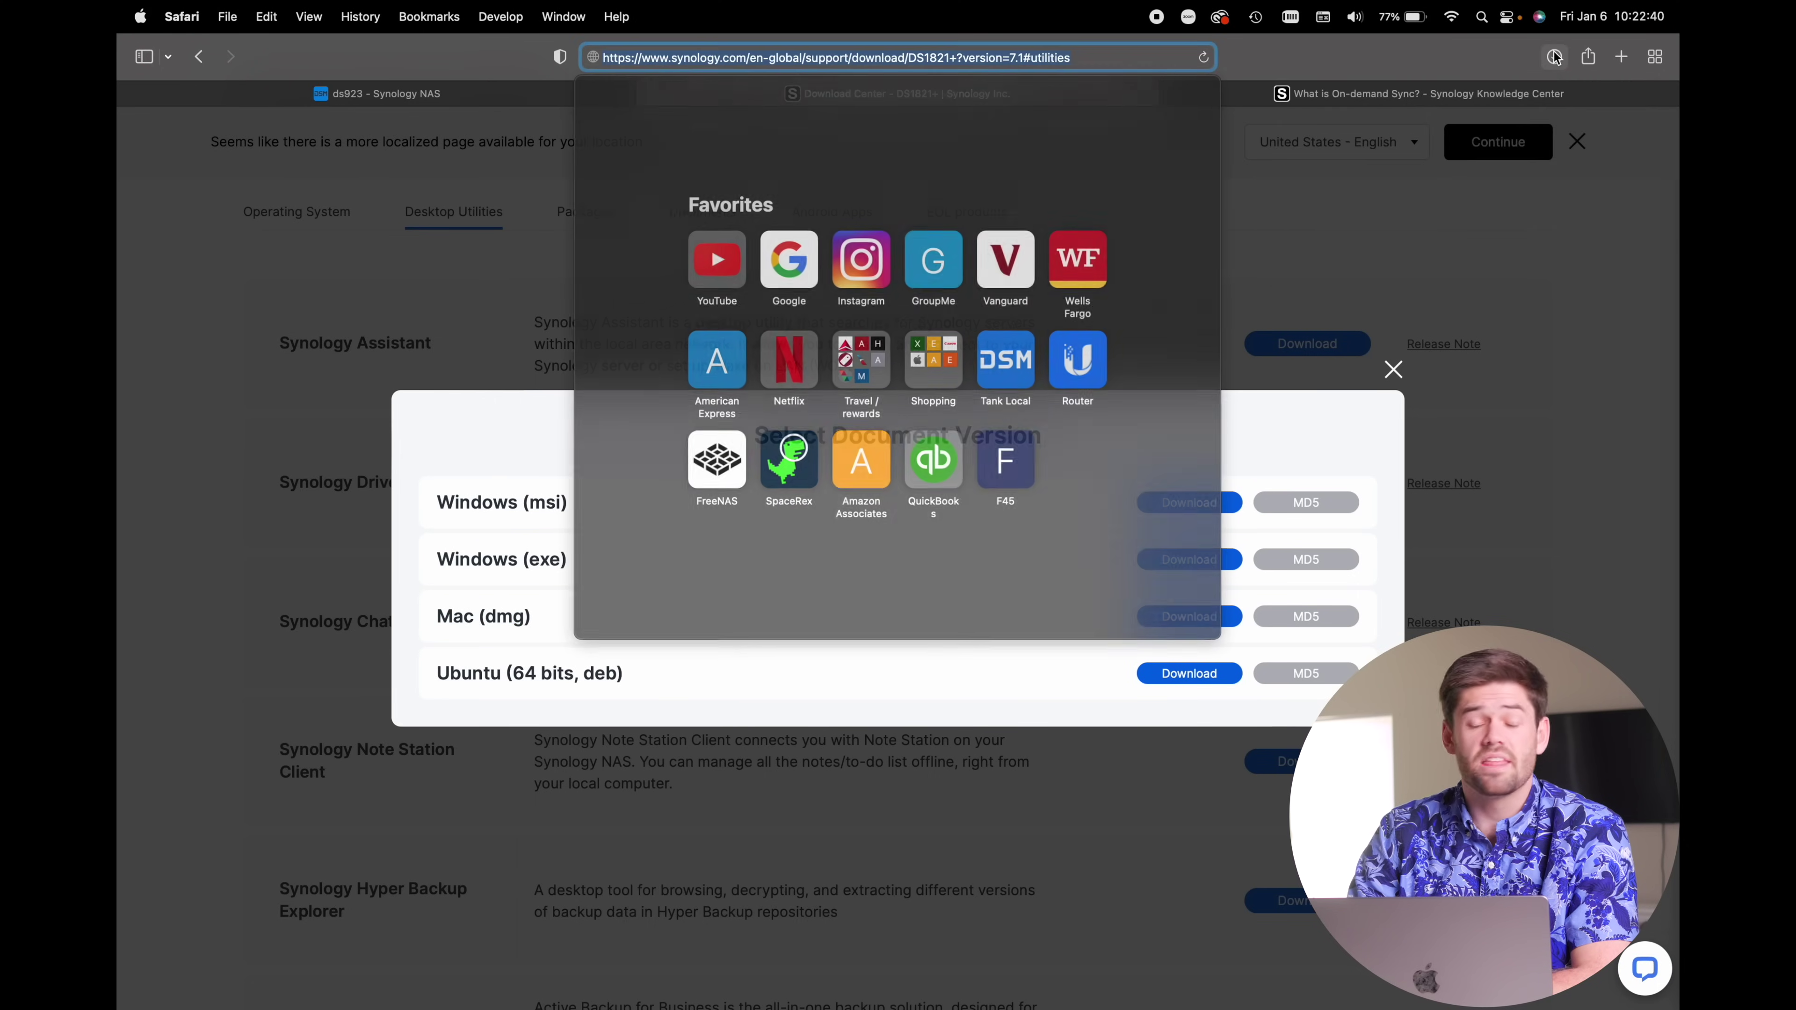
left_click(1458, 70)
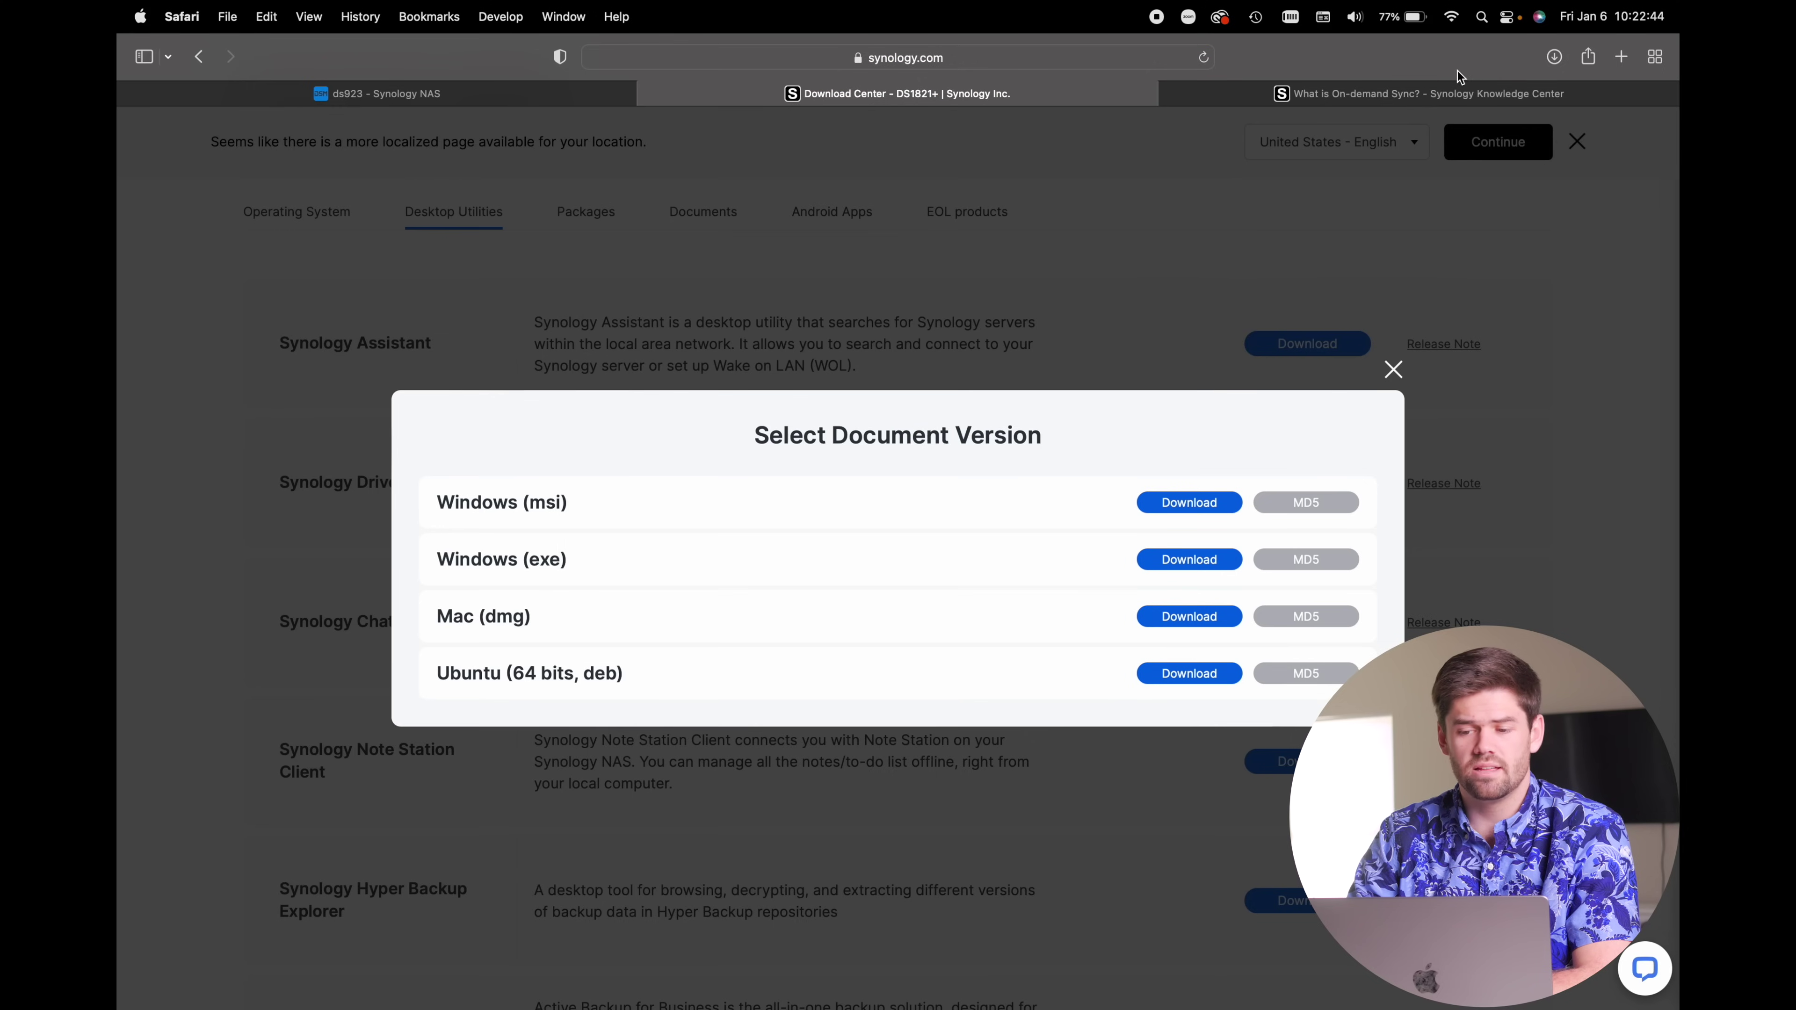
key("super+h")
Launch Synology Drive Client via Spotlight ('drive') and begin the NAS connection setup
key("super+space")
type("drive")
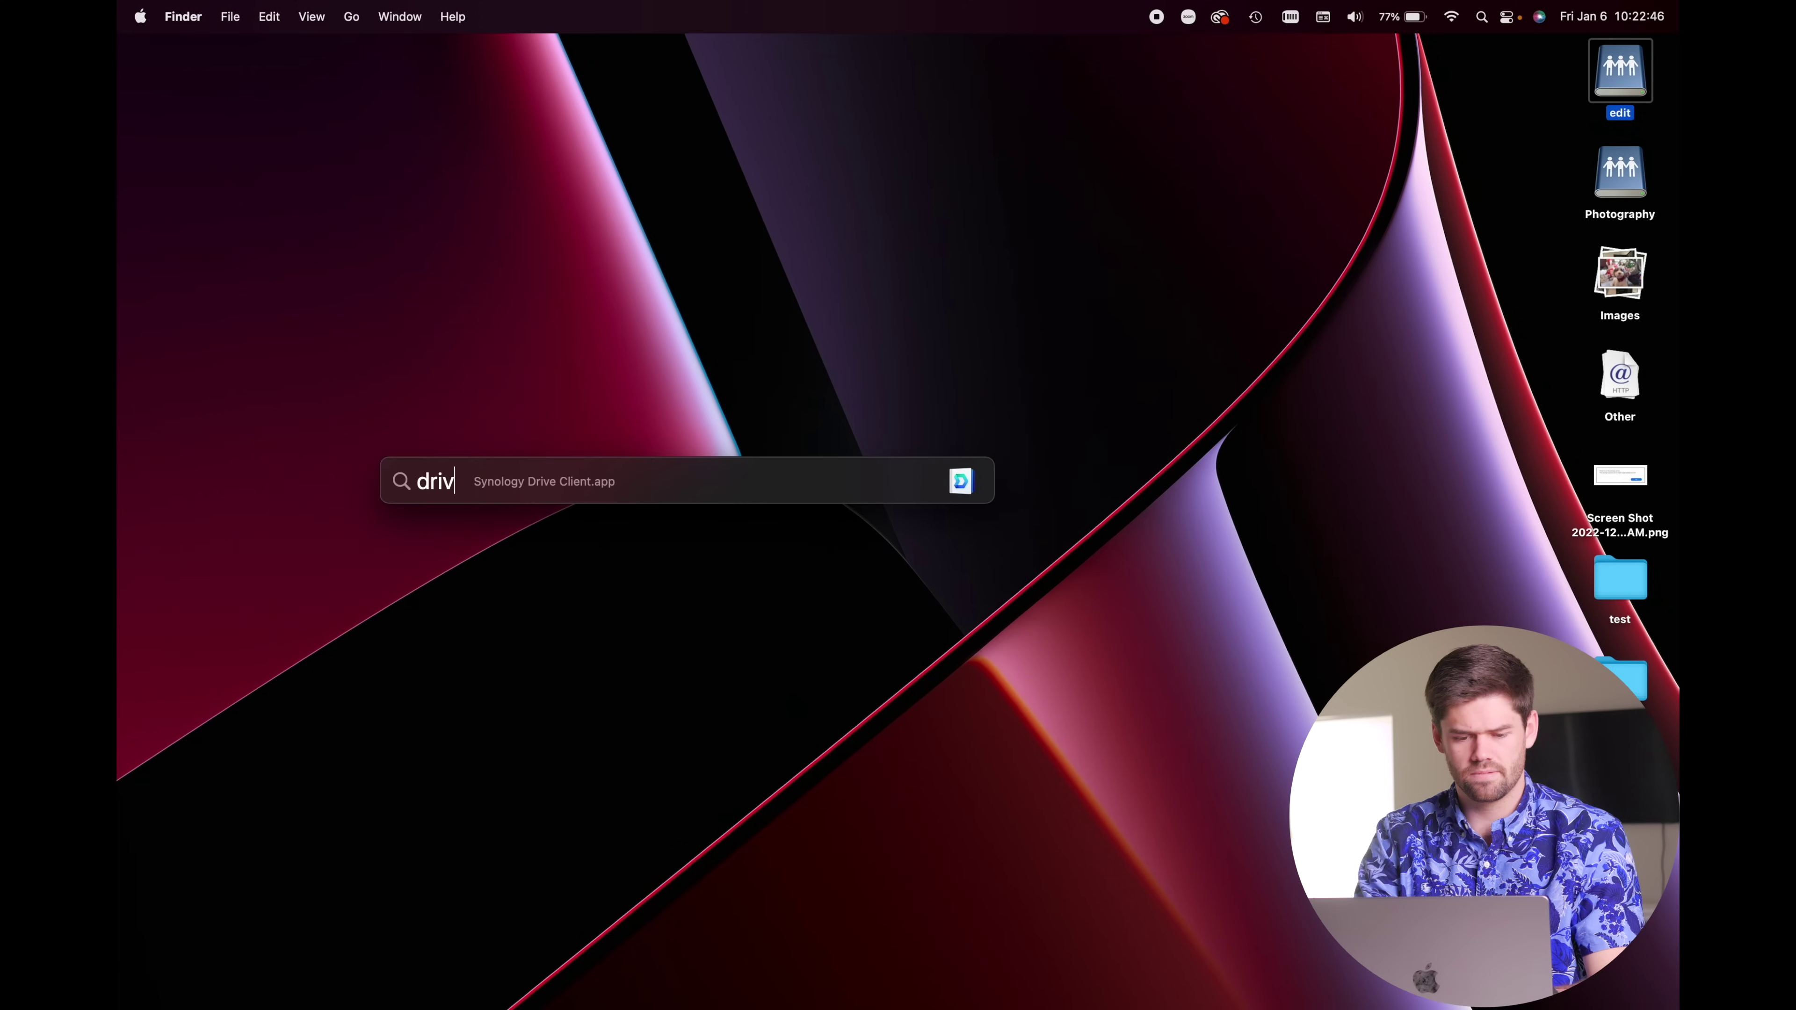
key("Return")
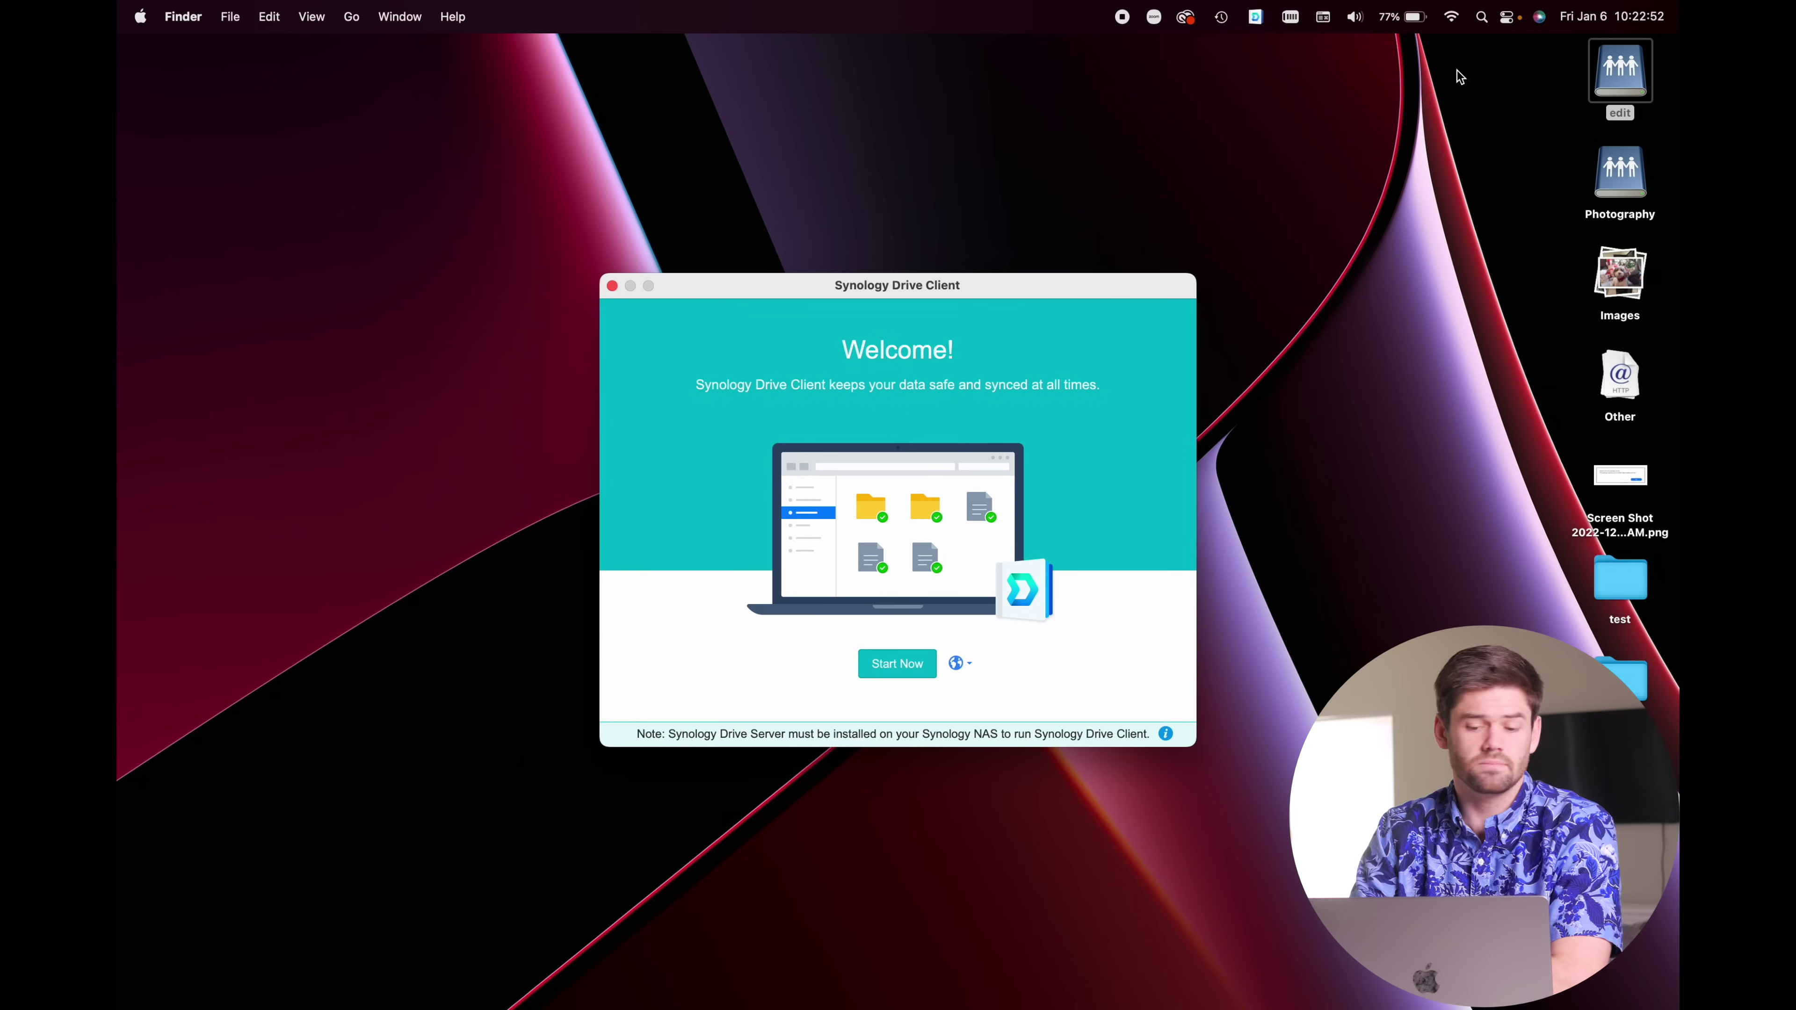
left_click(908, 669)
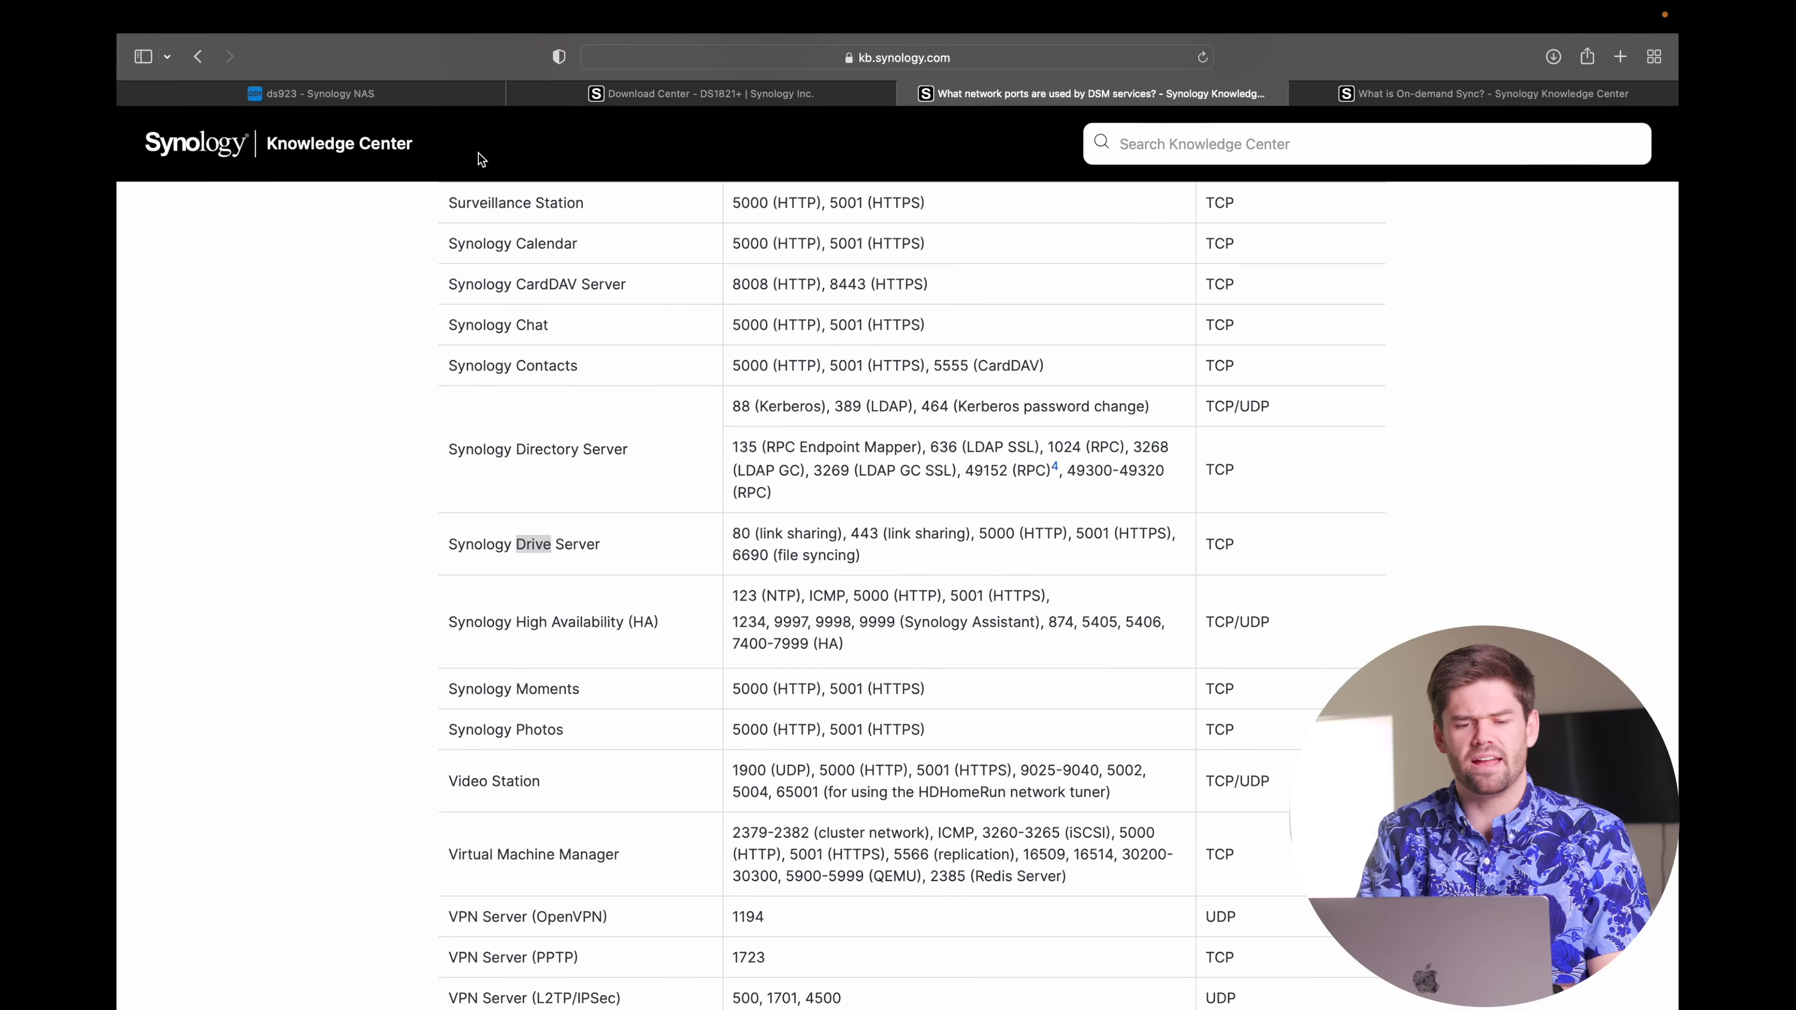
Return to the ds923 DSM tab showing the Drive Admin Console team folders
left_click(328, 100)
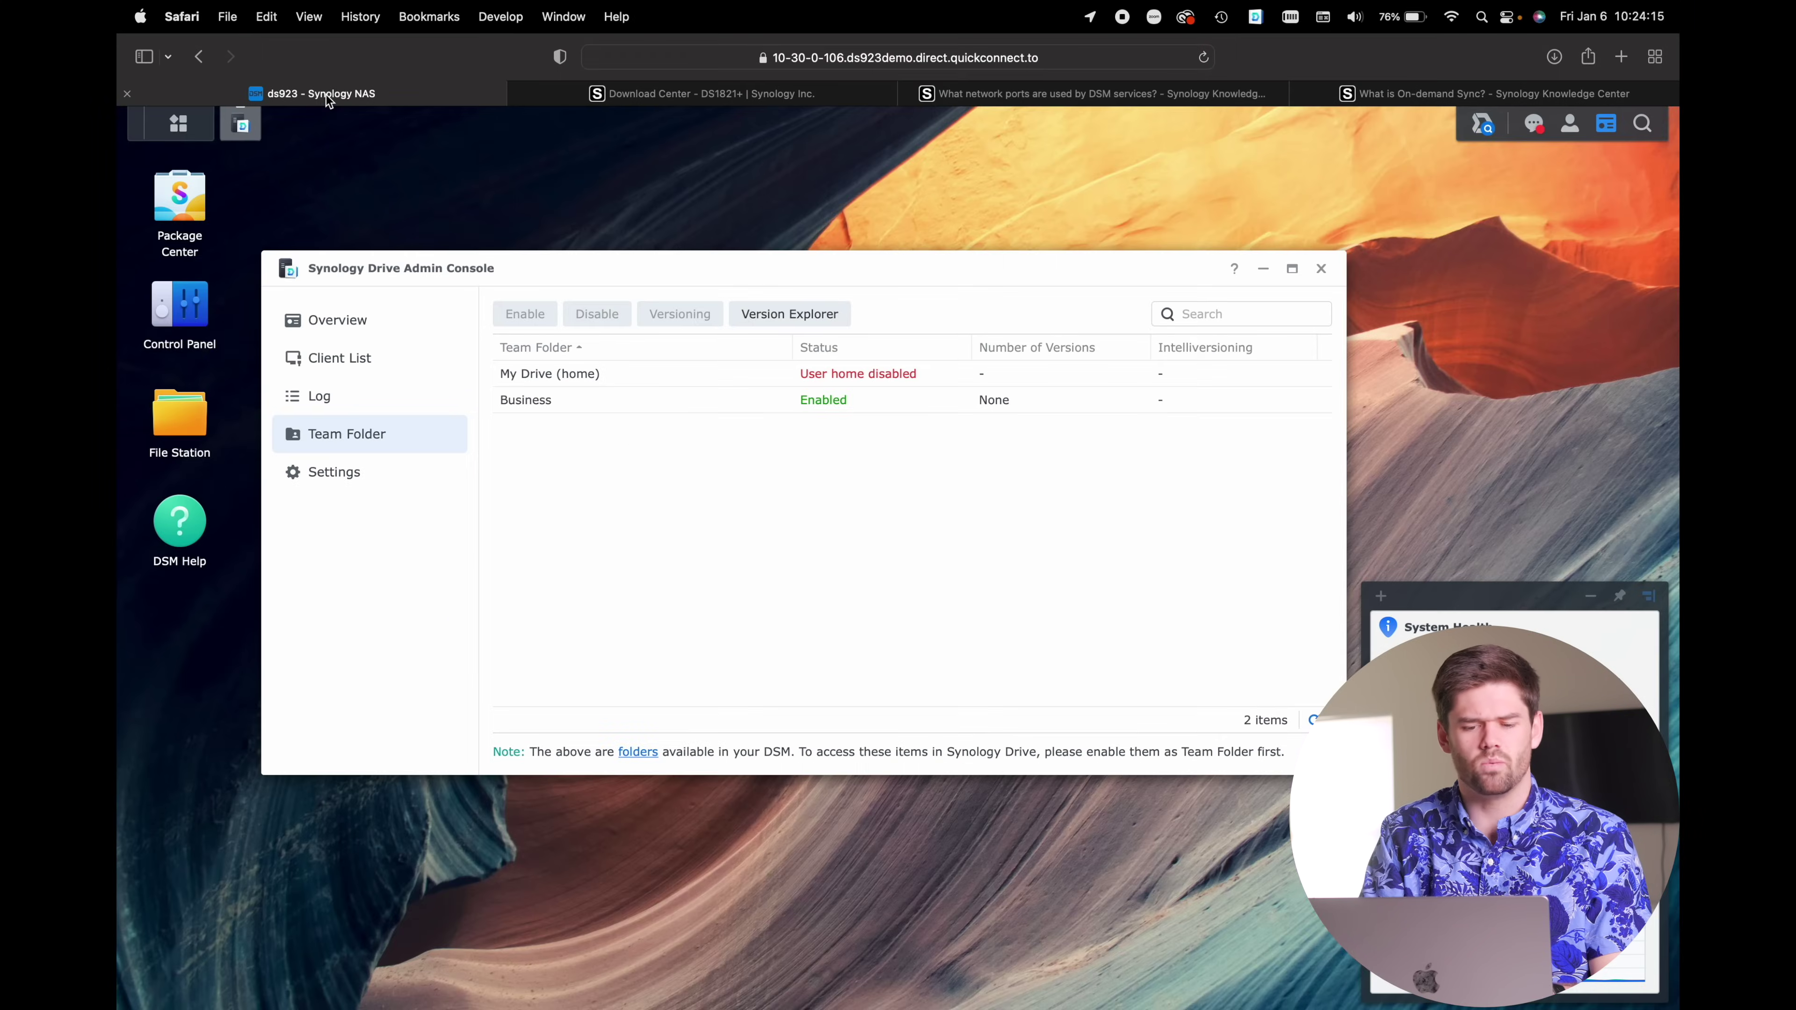
Select the QuickConnect ID ds923Demo in Control Panel's External Access settings to copy it
left_click(192, 321)
left_click(225, 425)
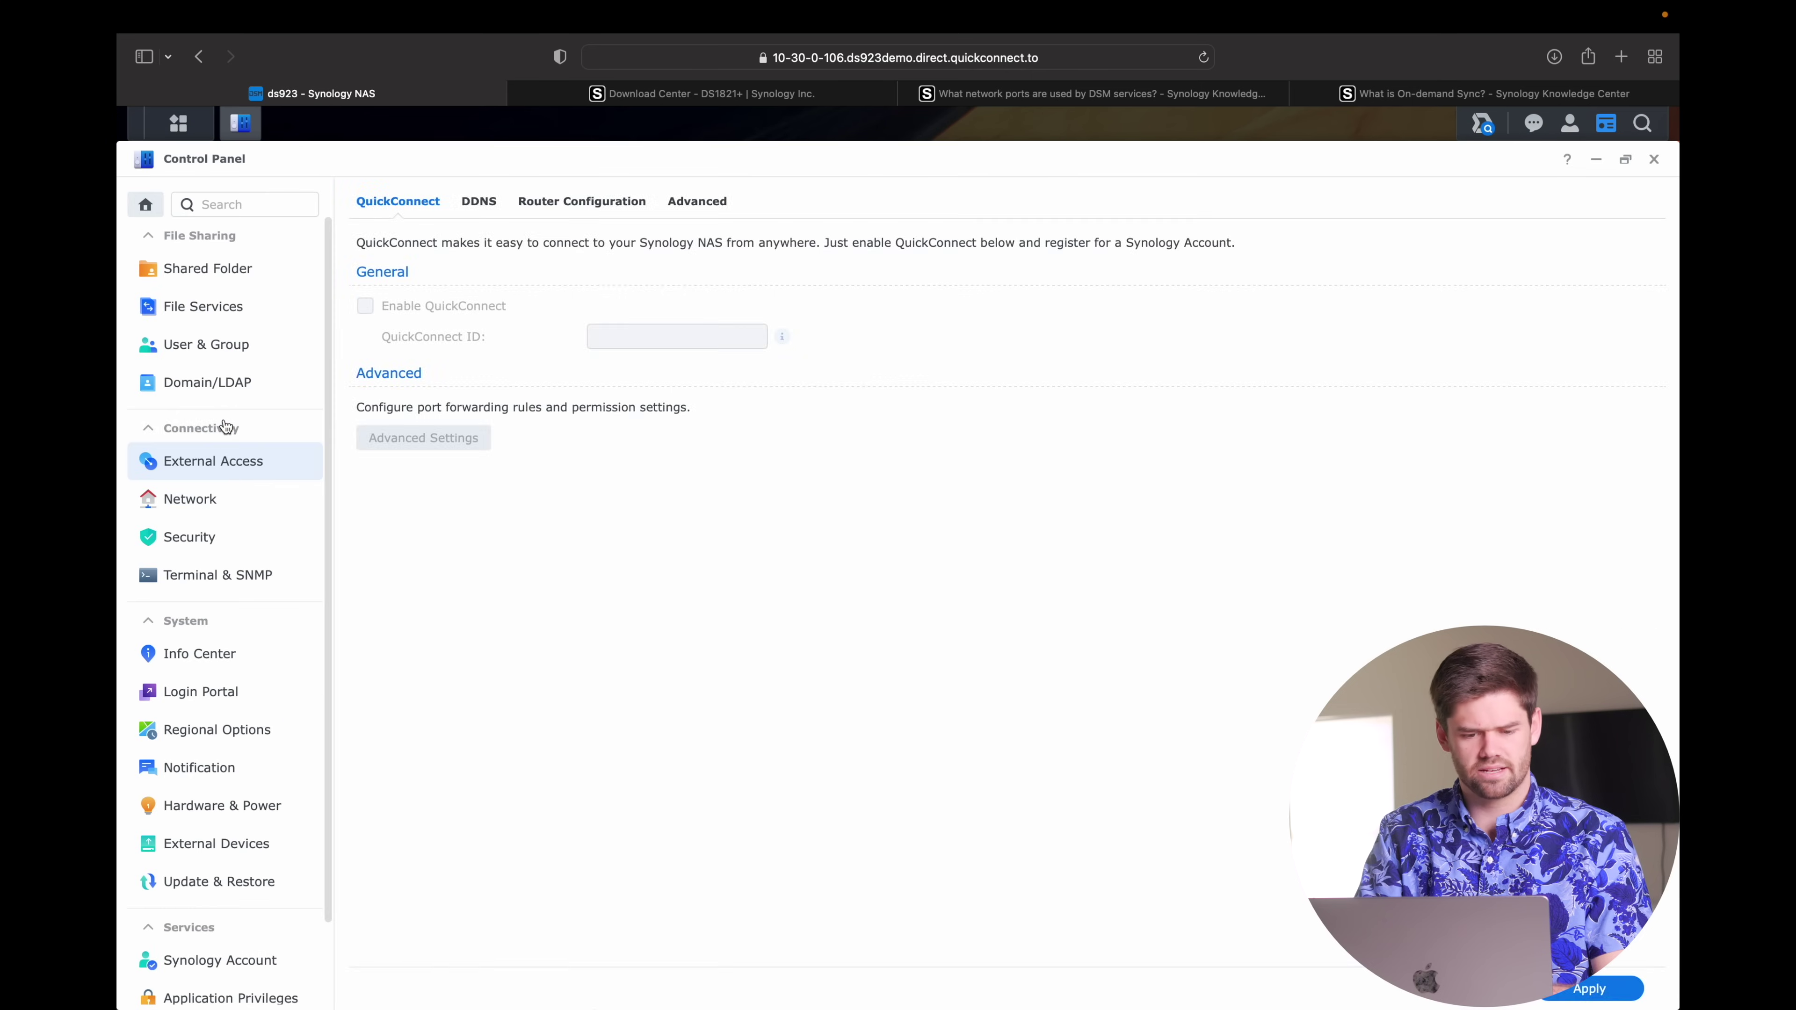
left_click_drag(680, 339, 435, 301)
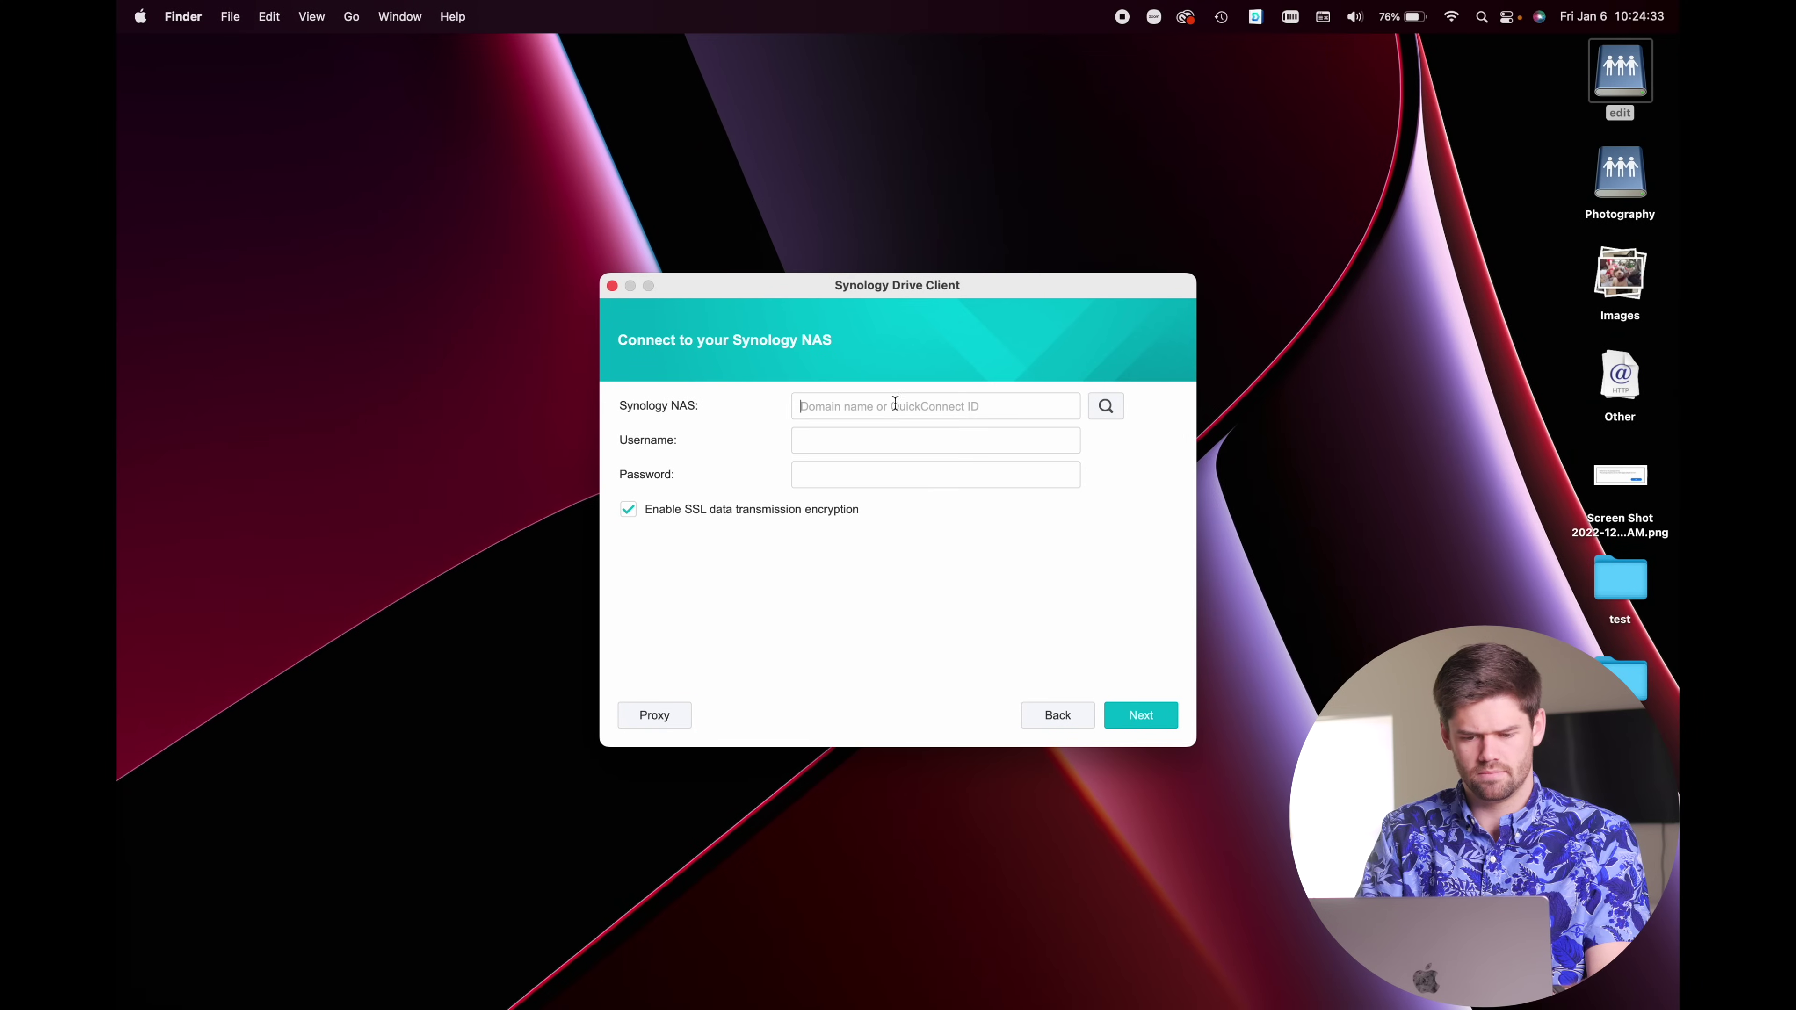
Connect Drive Client to ds923Demo using the pasted QuickConnect ID, then choose Sync Task
type("ds923Demo")
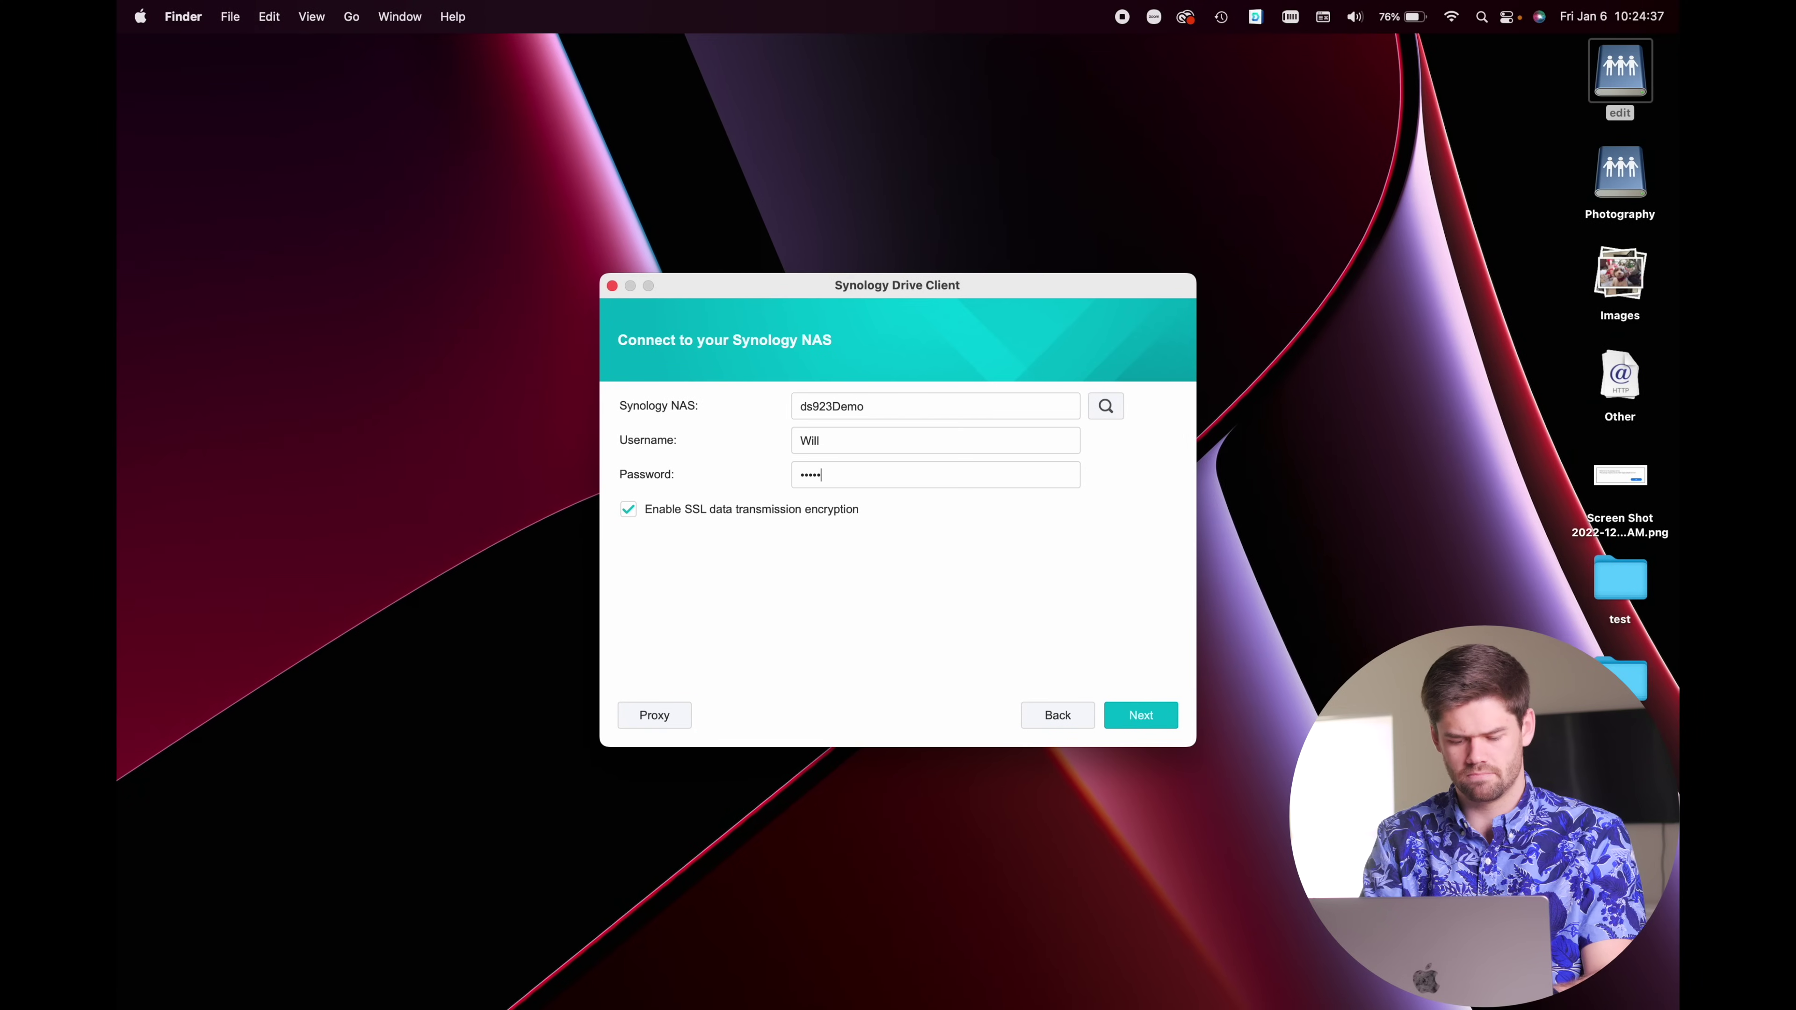
key("Return")
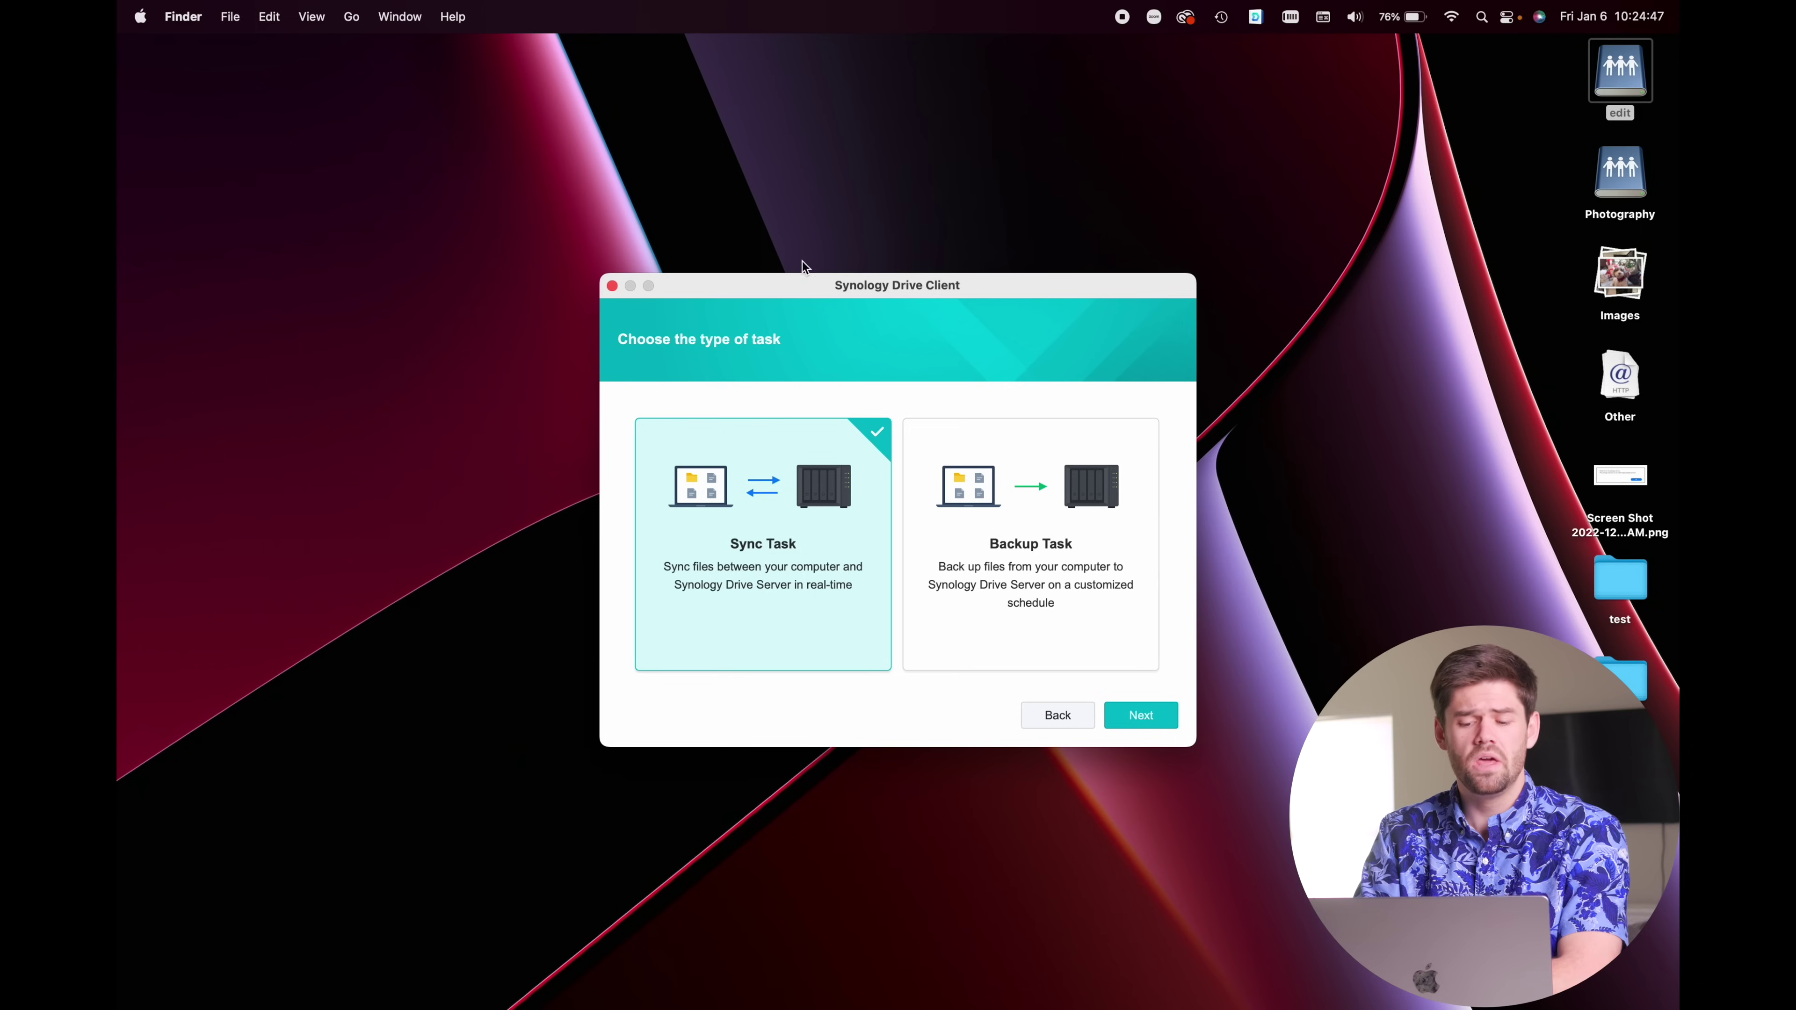
left_click(1152, 720)
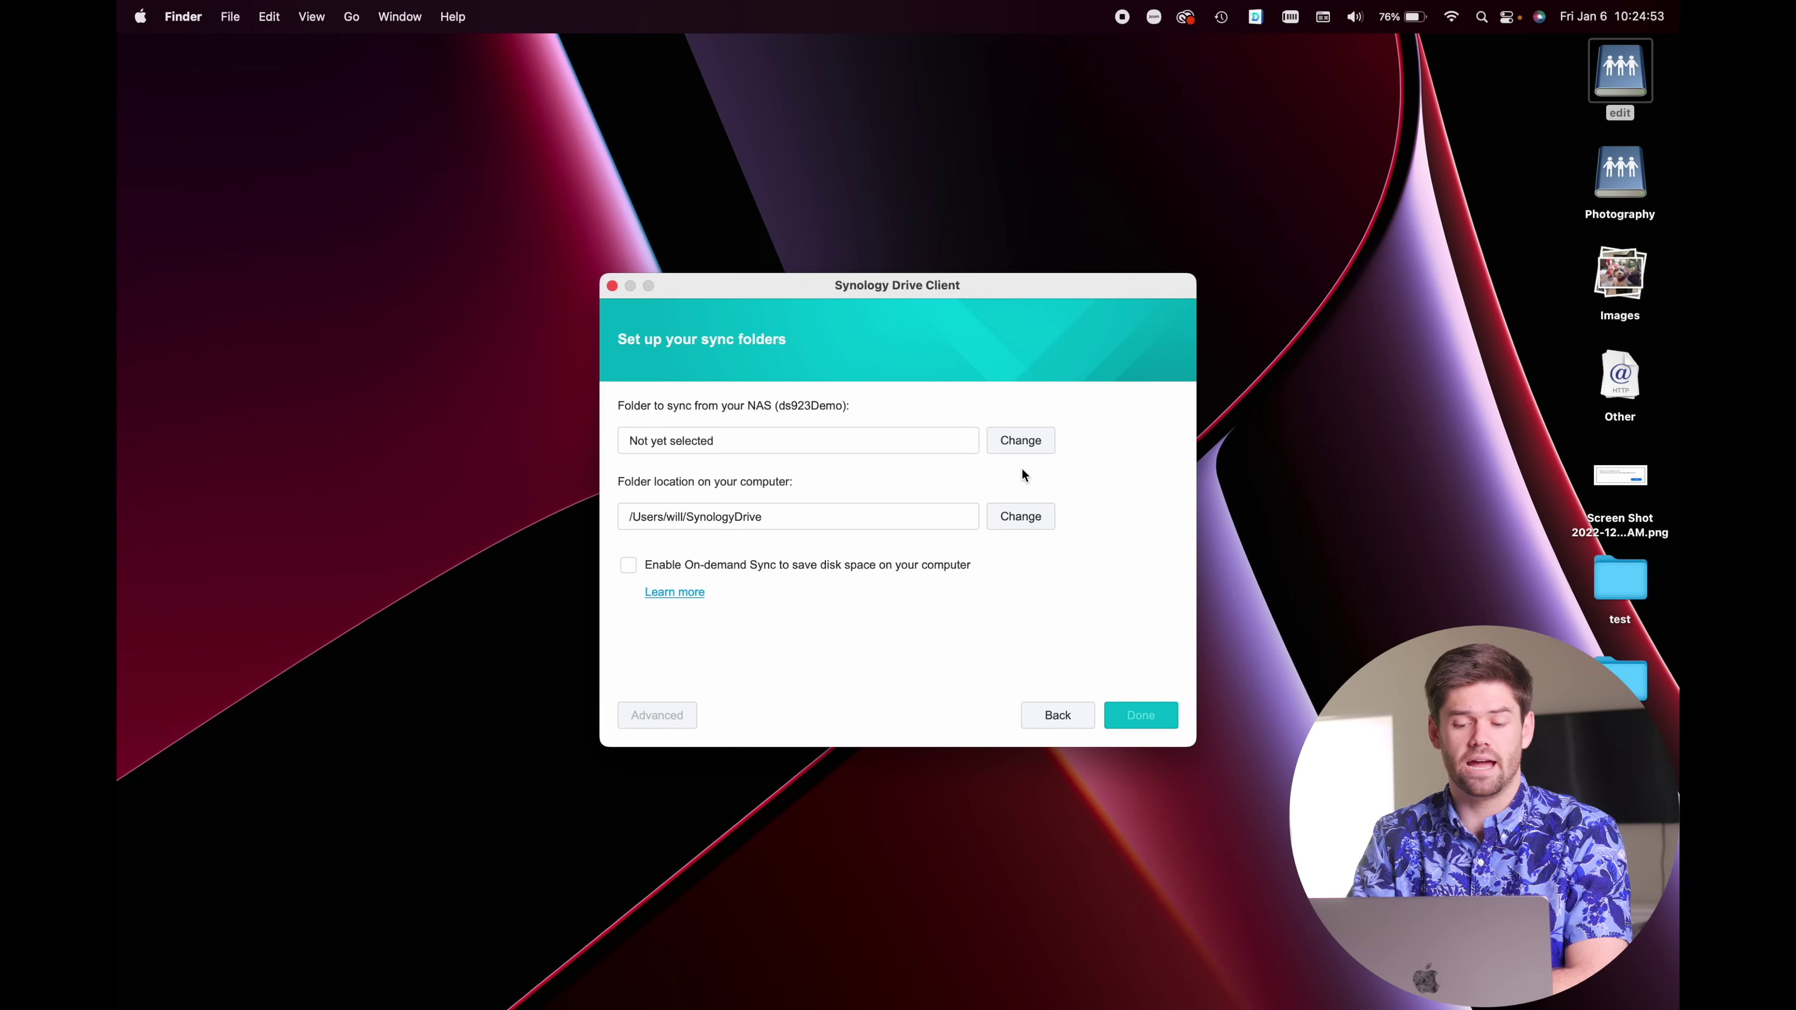
Choose the Business team folder as the NAS folder to sync
left_click(1020, 445)
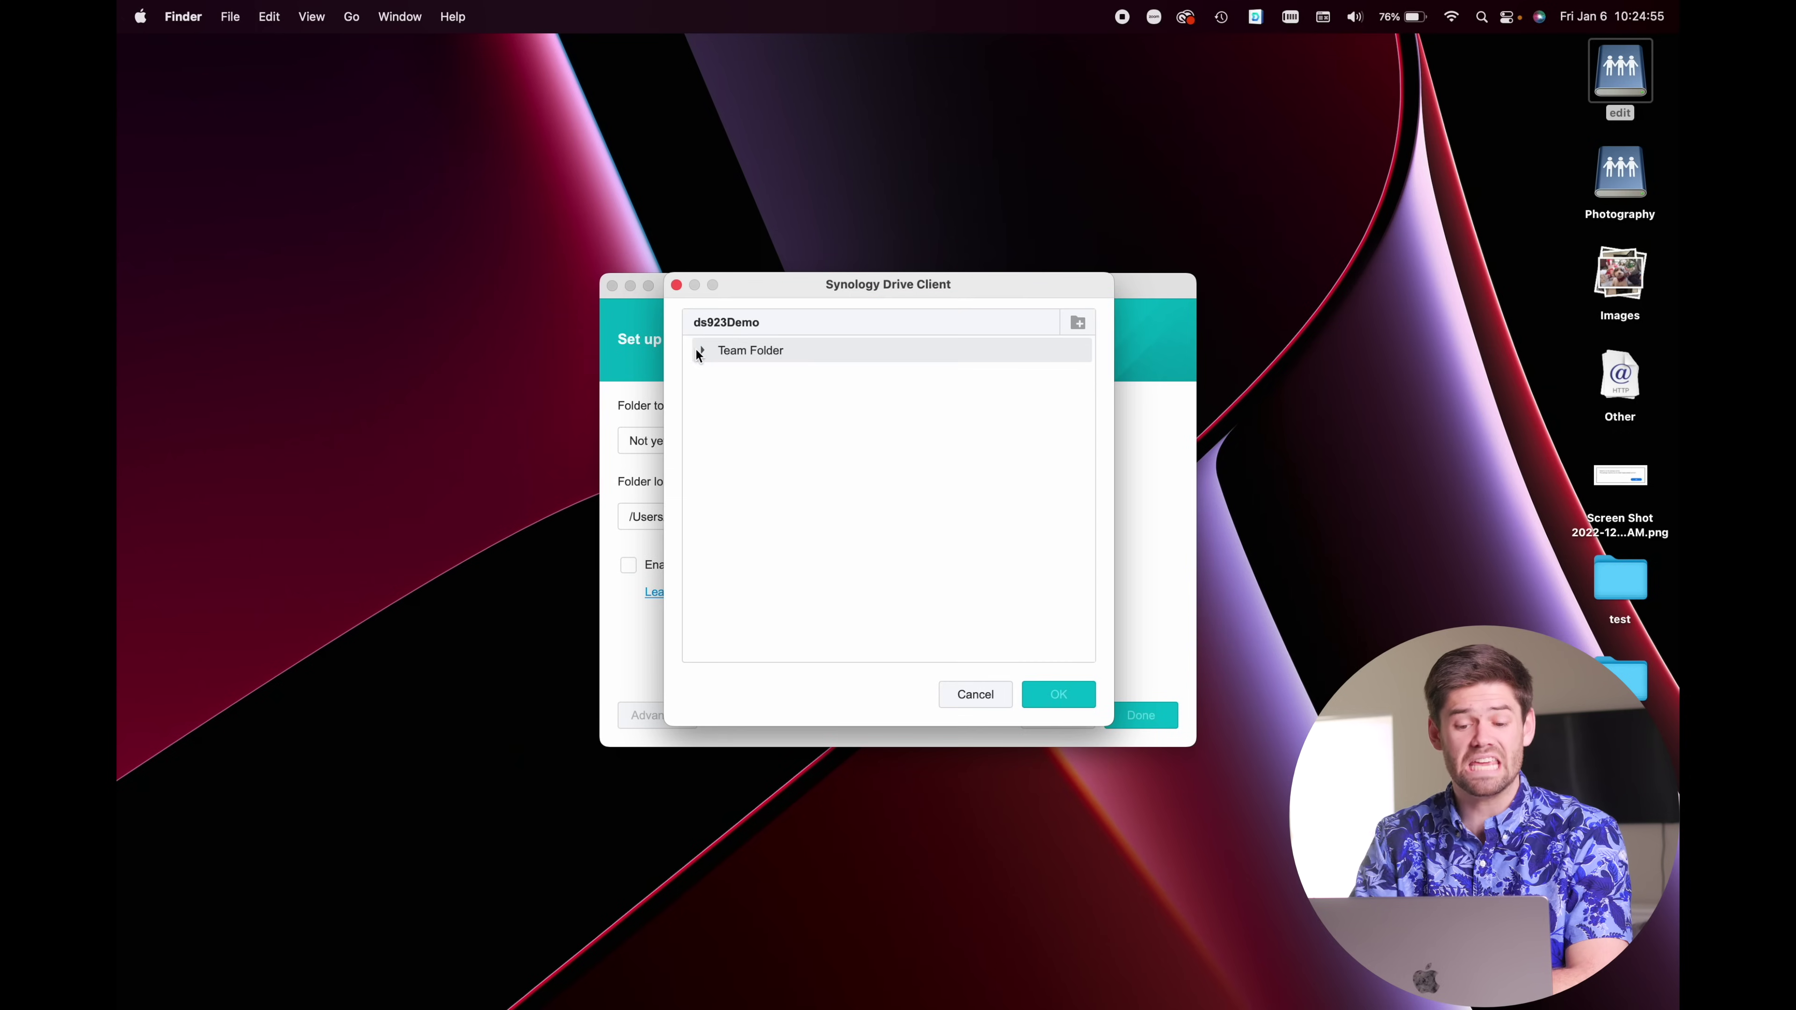
left_click(700, 350)
left_click(793, 382)
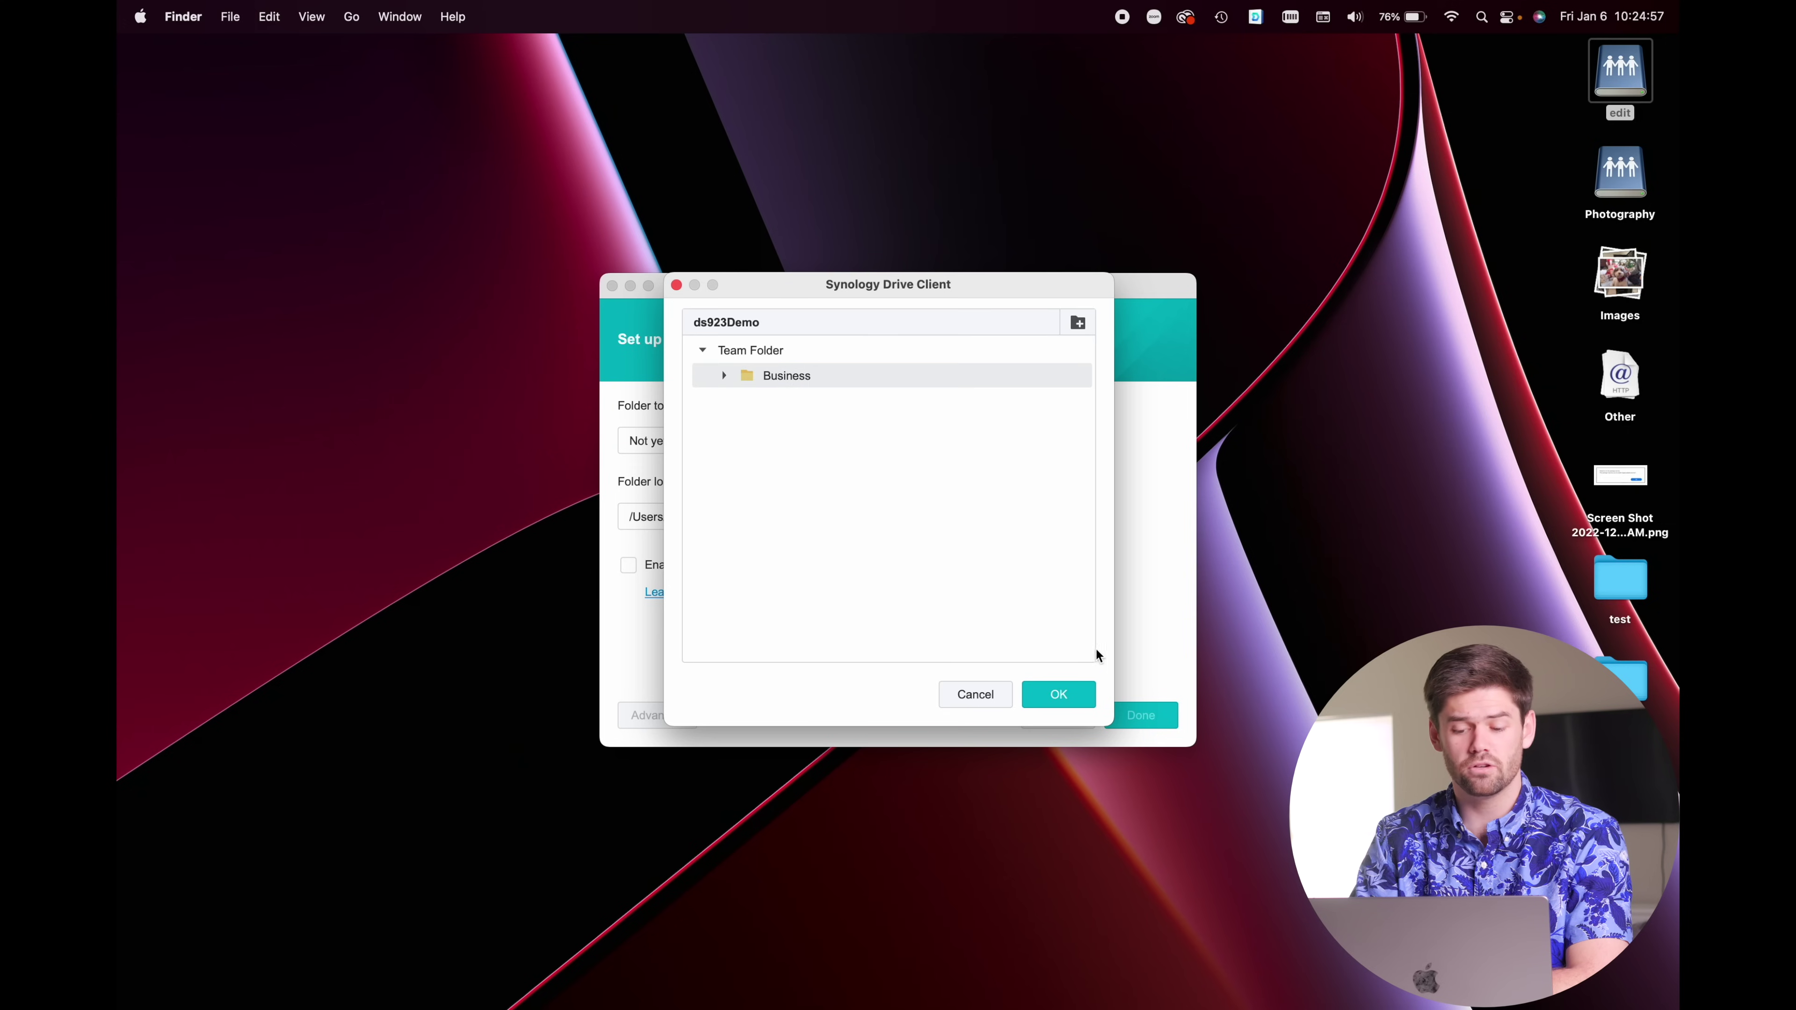
left_click(1066, 696)
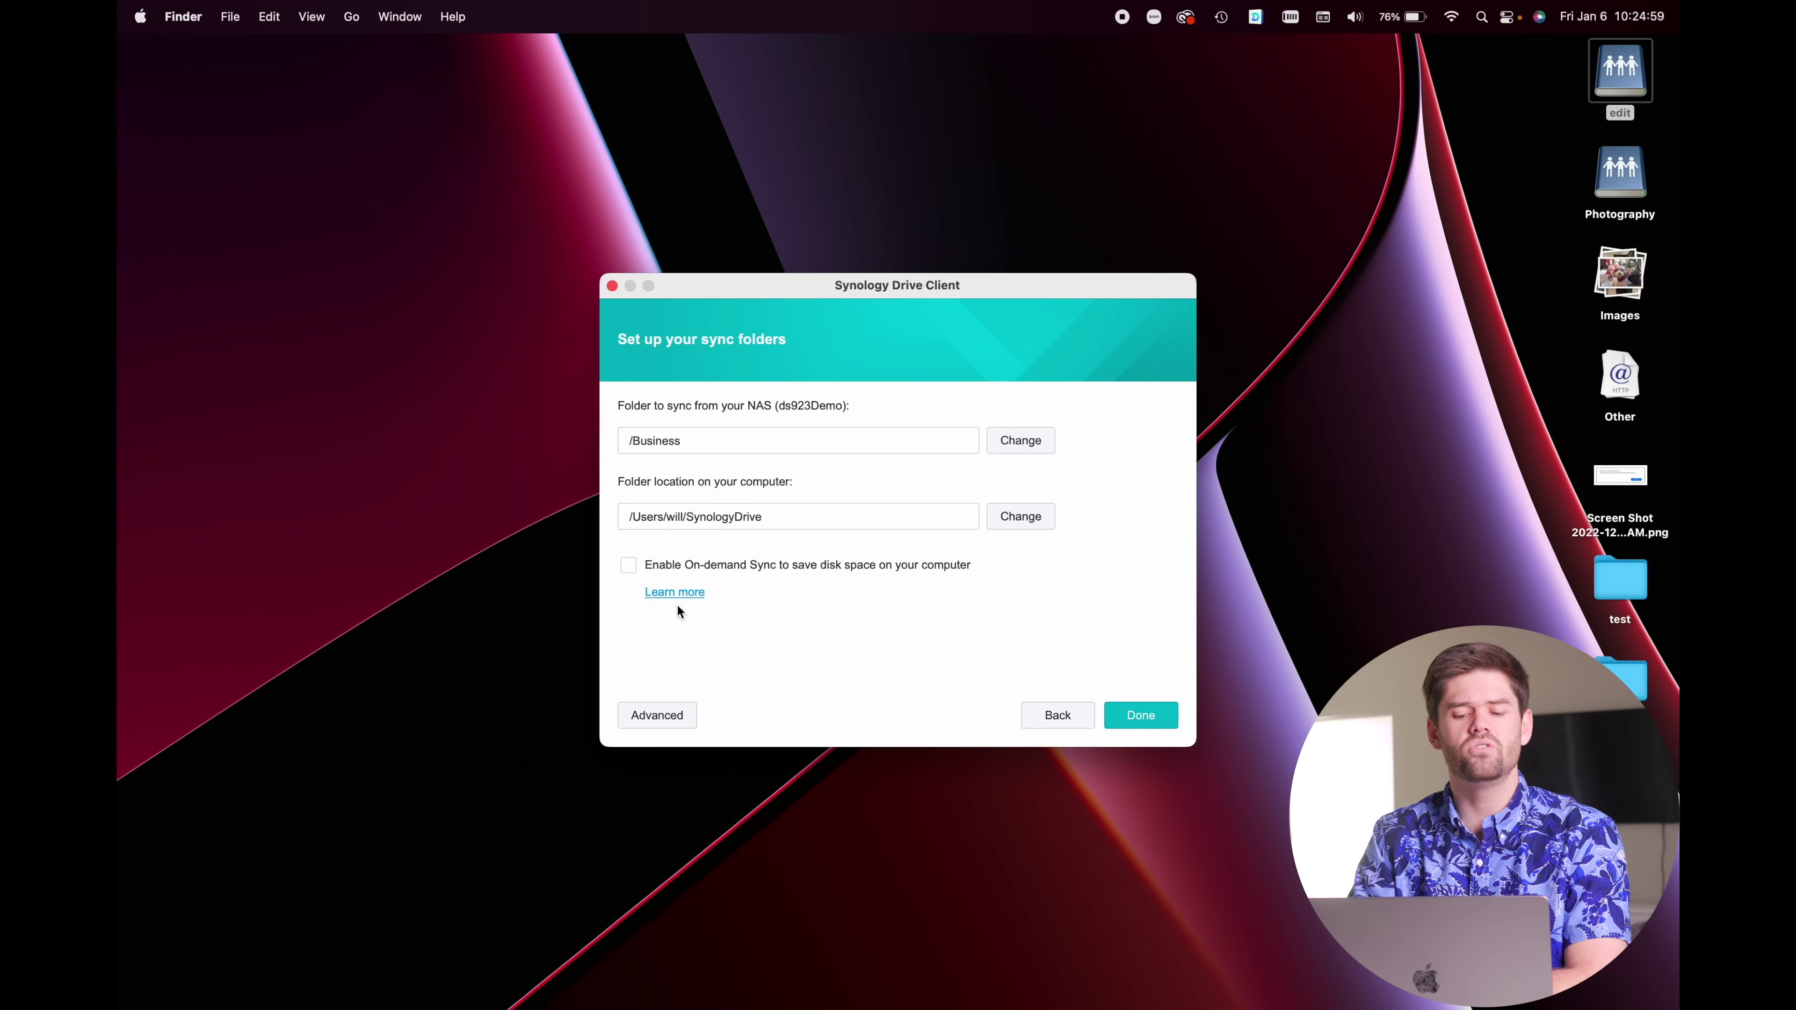
Enable On-demand Sync, name the task Business, and finish creating the sync task
left_click(682, 564)
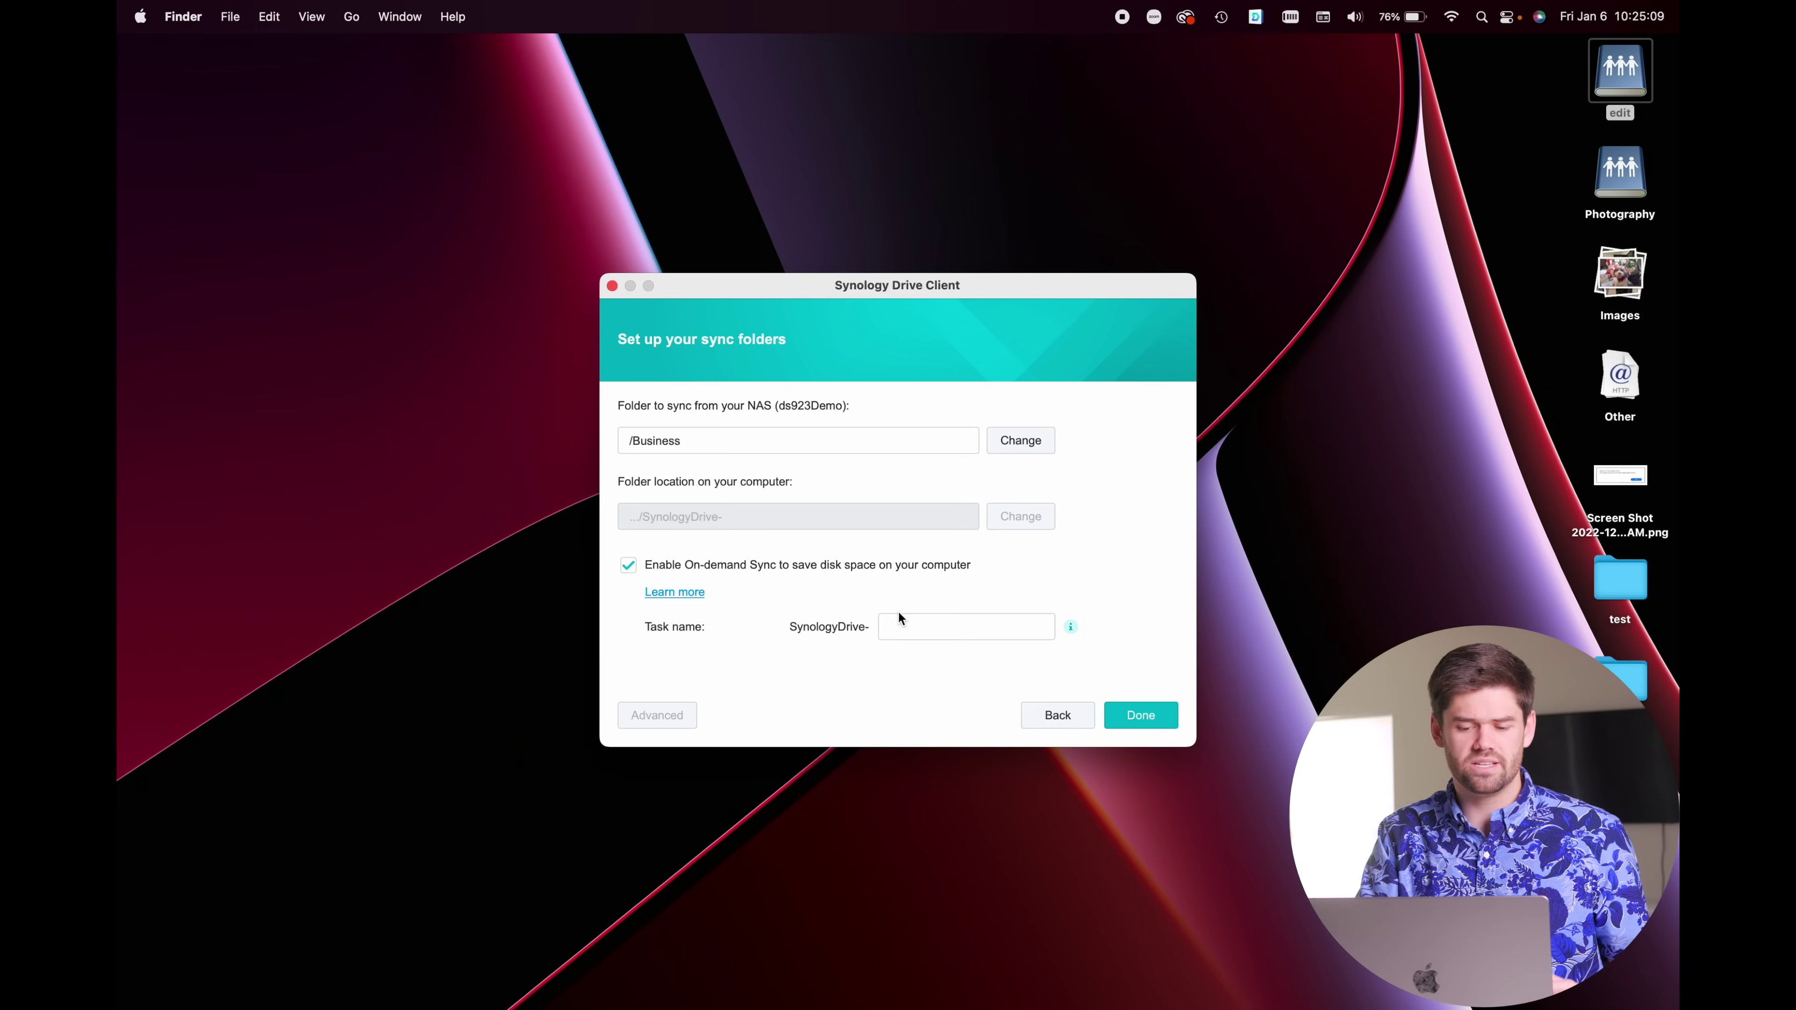
left_click(914, 622)
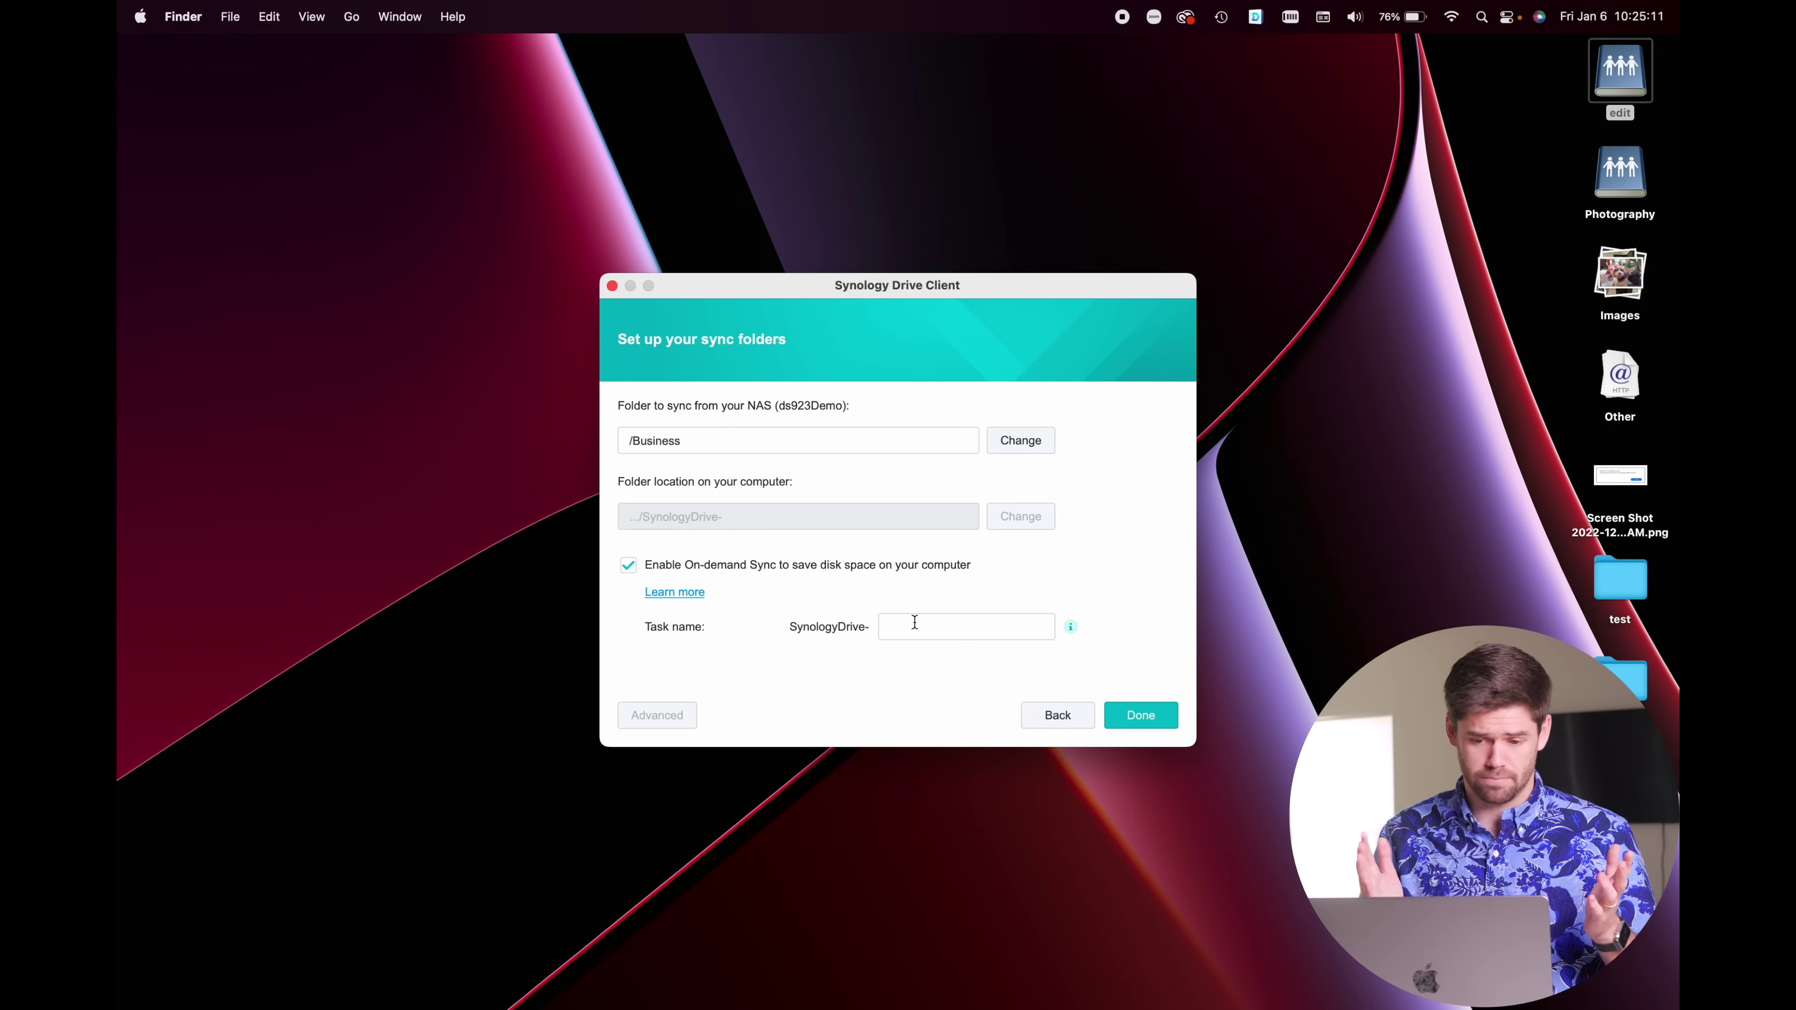
left_click(914, 622)
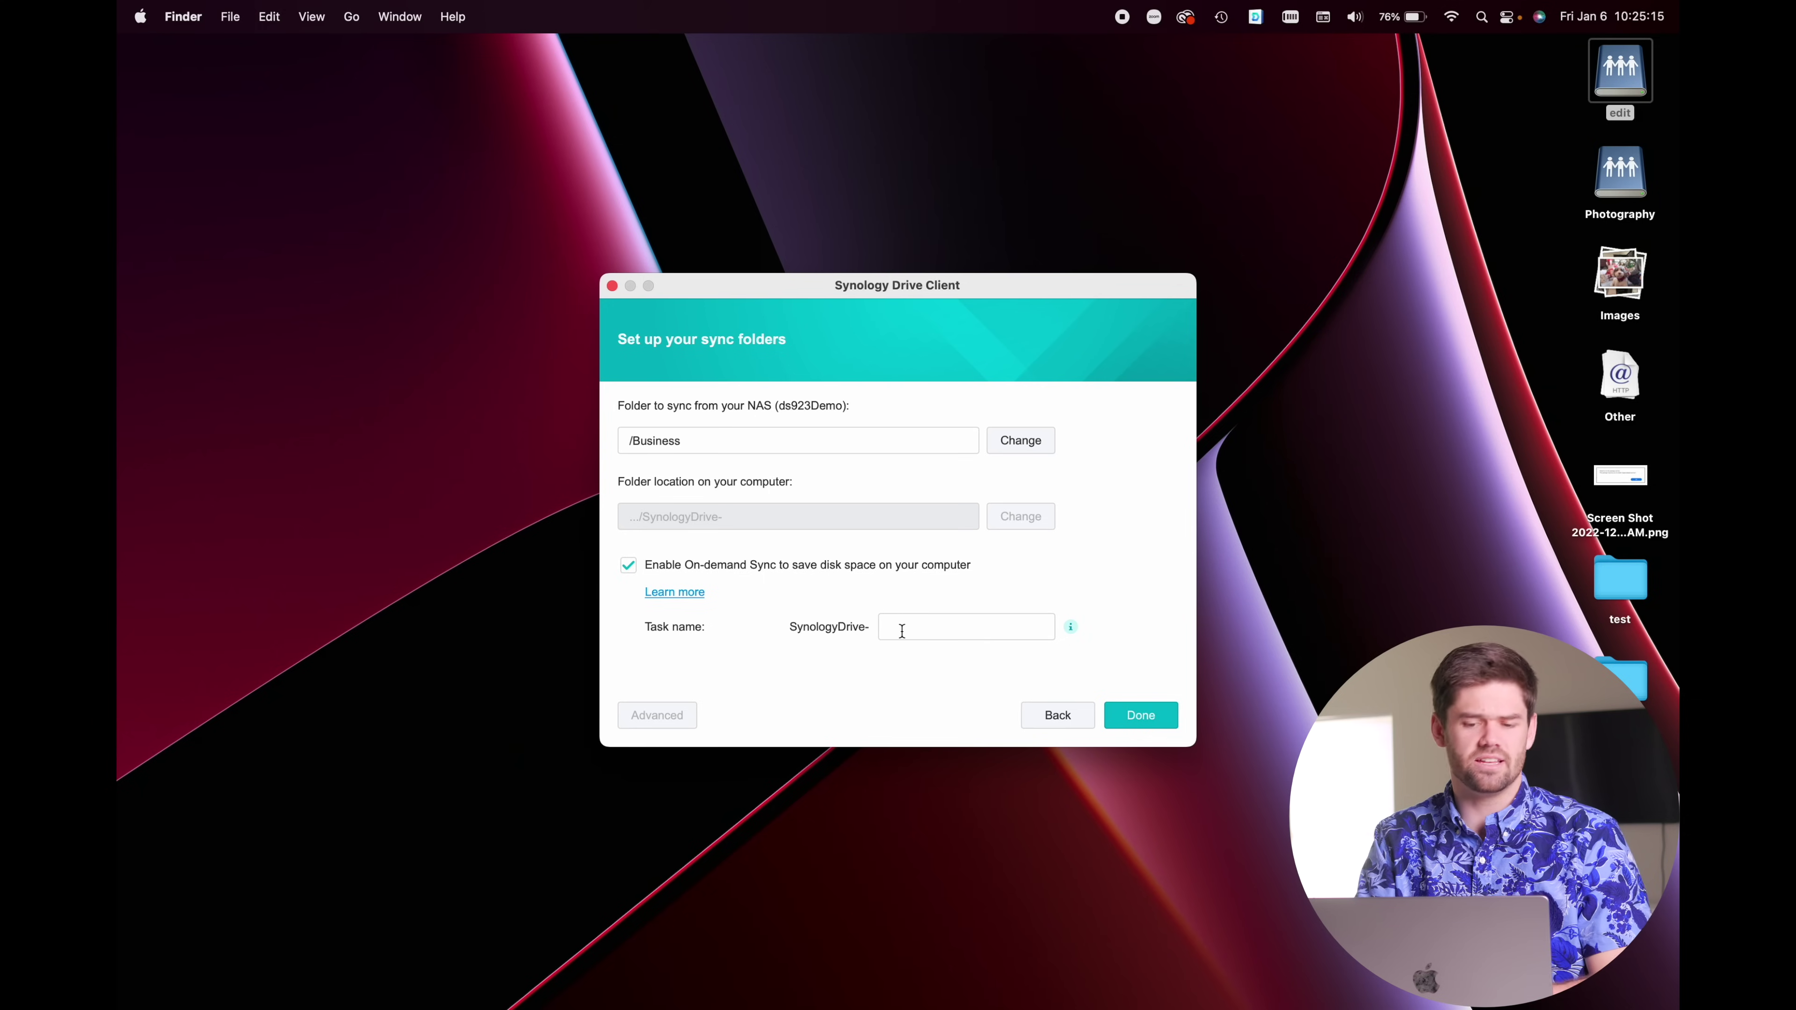
type("Business")
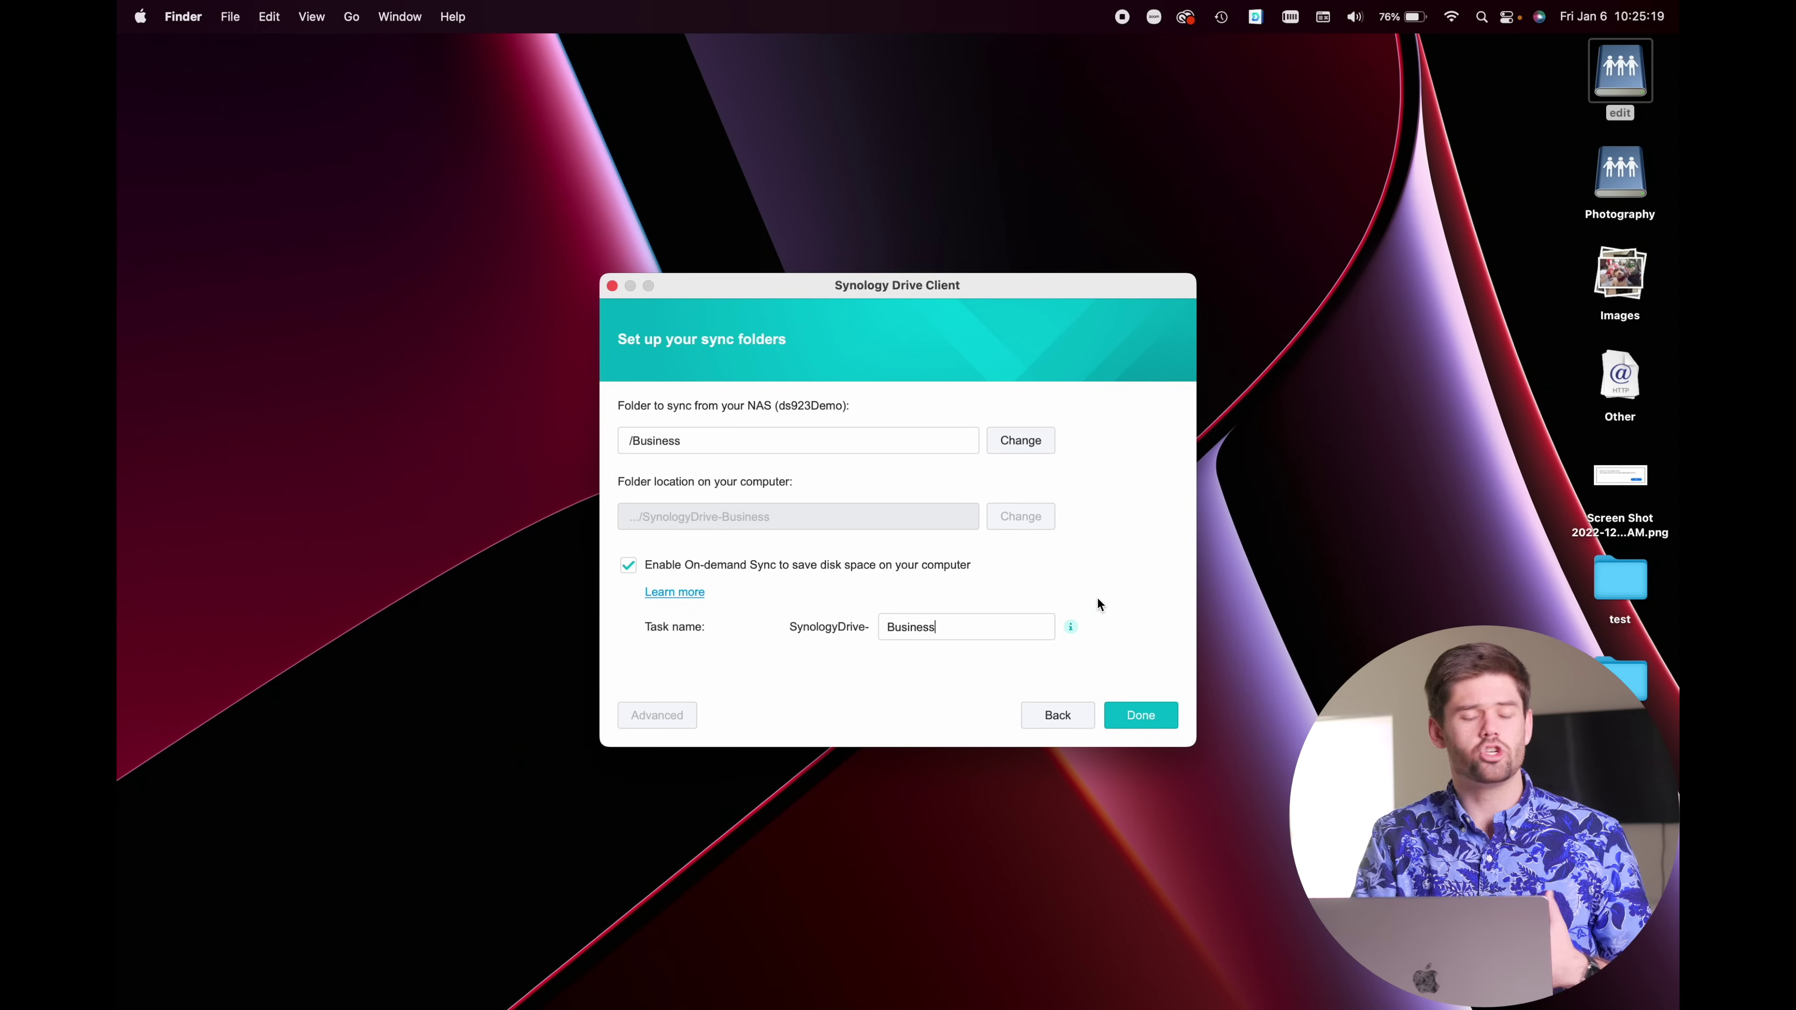
left_click(1145, 720)
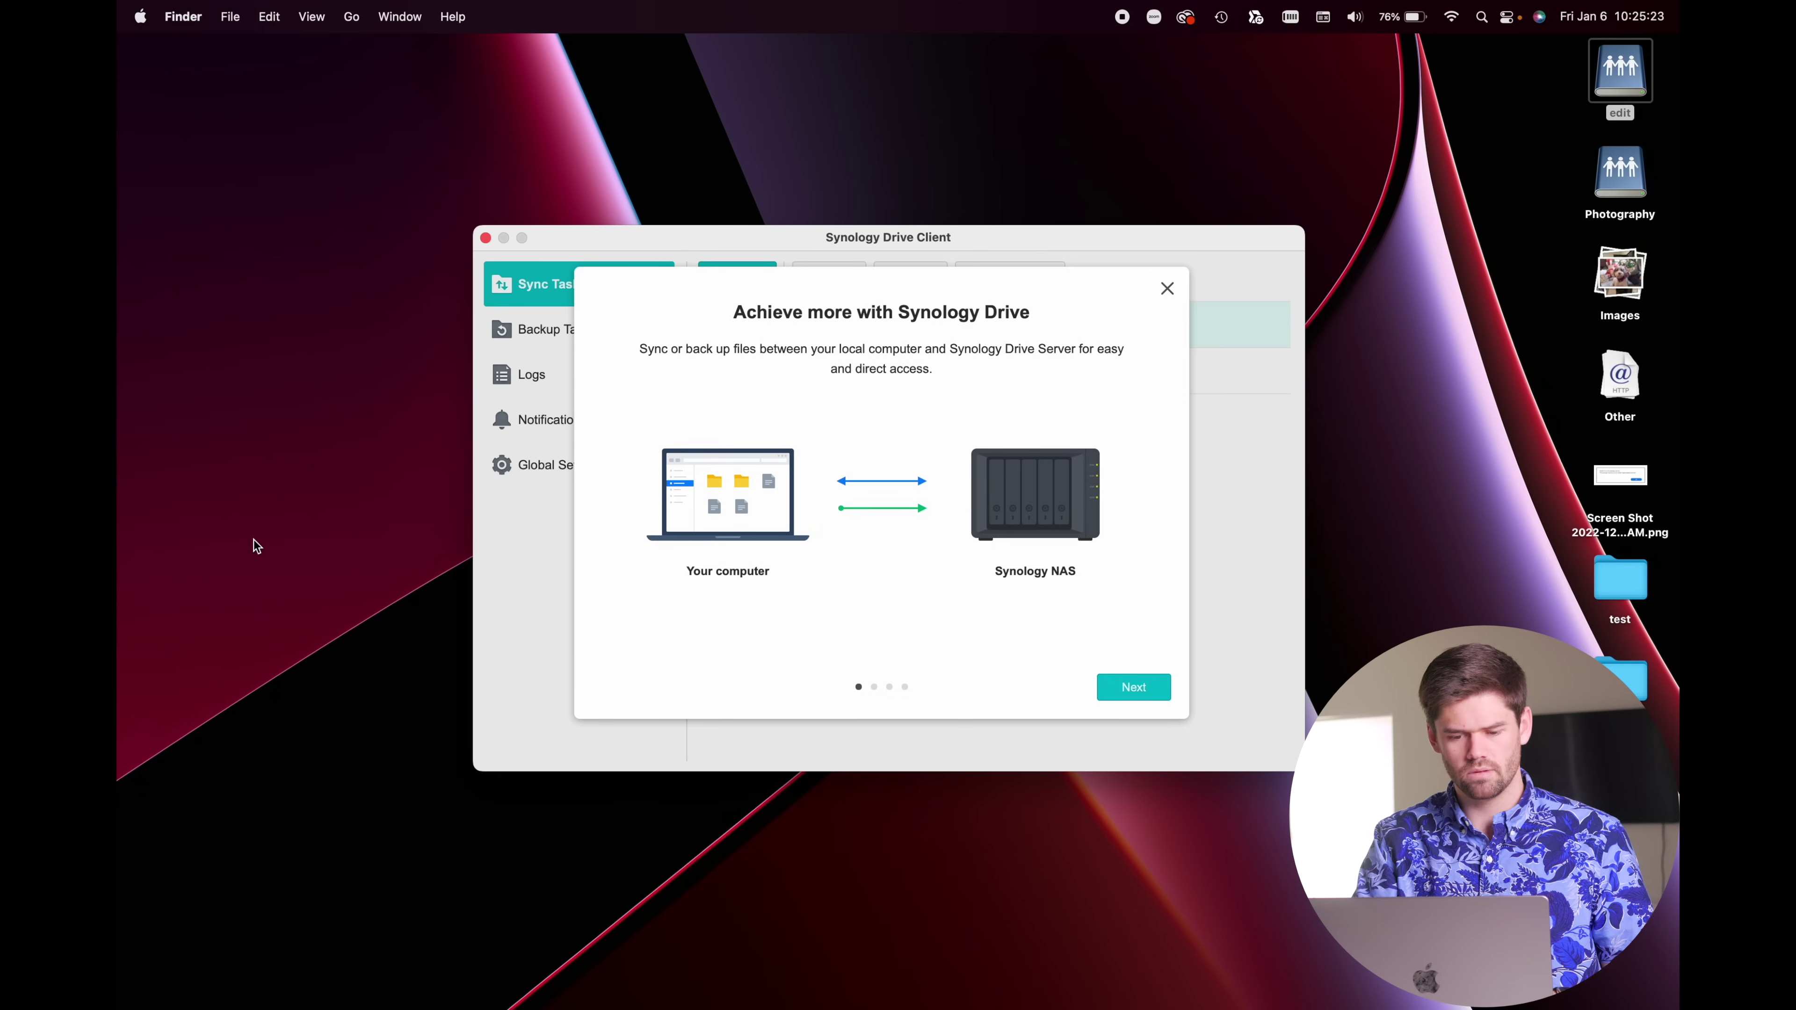
Open the SynologyDrive location from Finder's sidebar under Locations
left_click(150, 99)
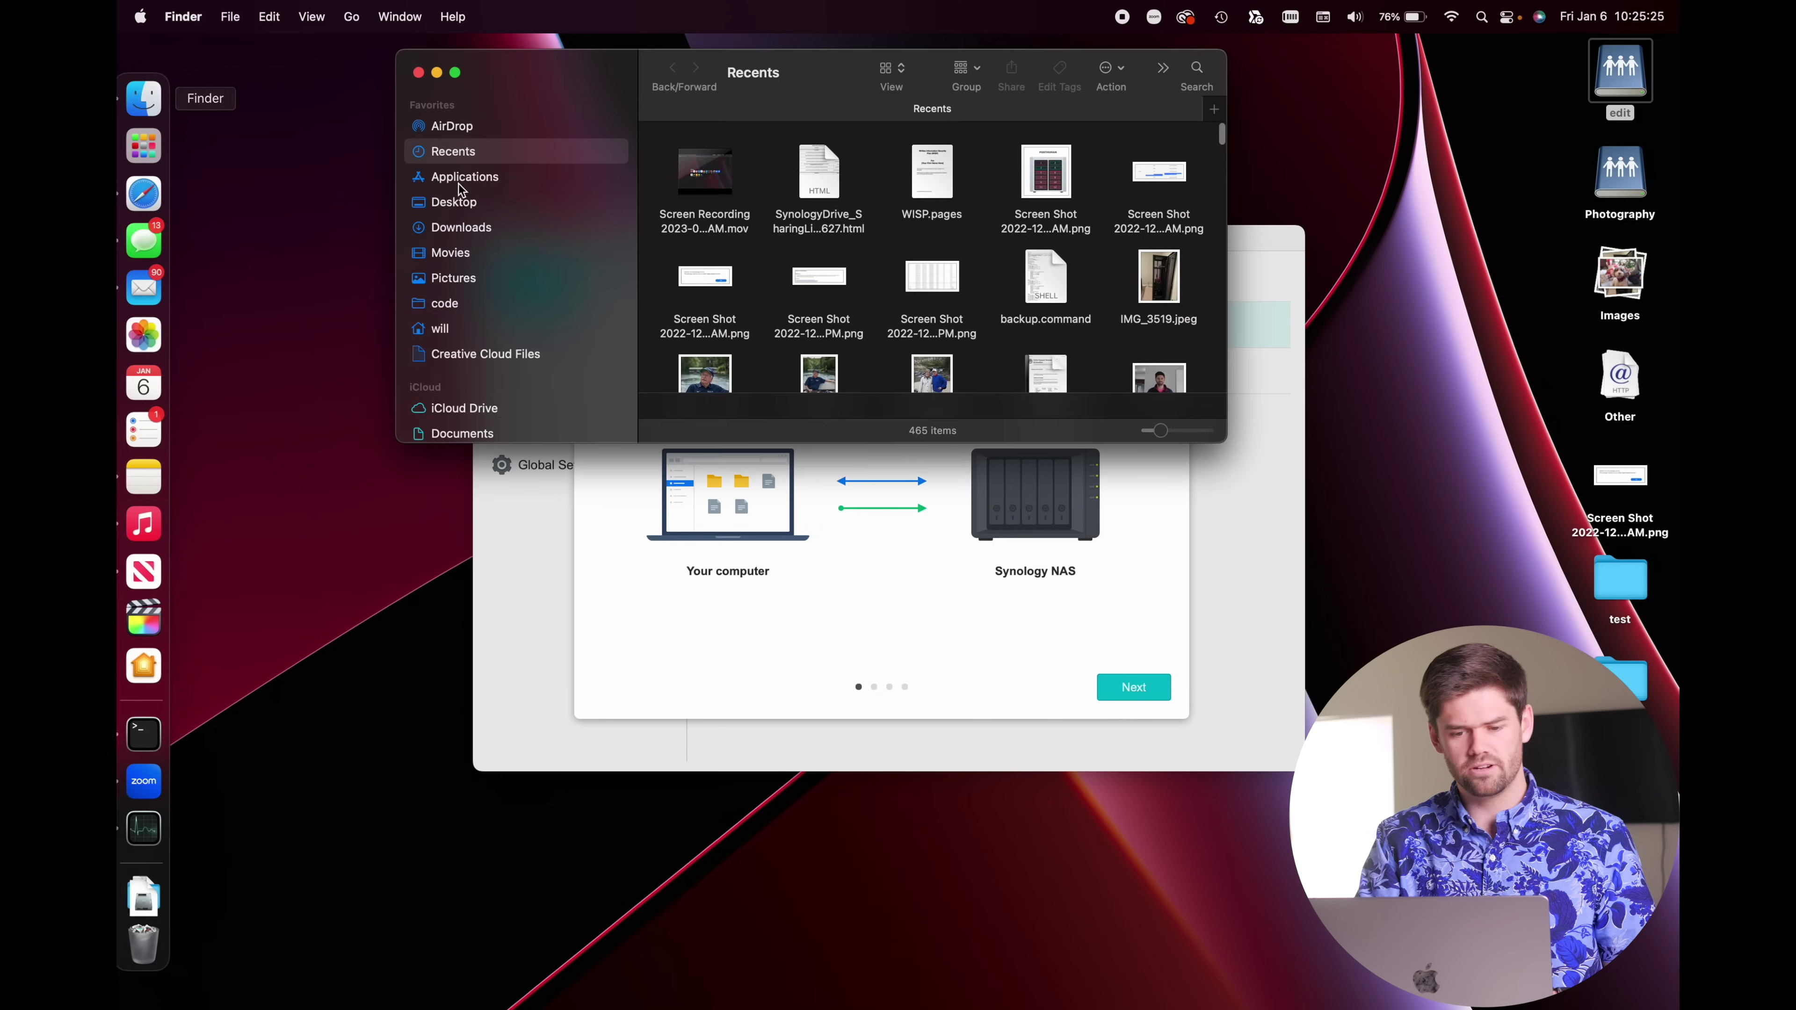
scroll(539, 239, "down", 4)
scroll(539, 239, "down", 3)
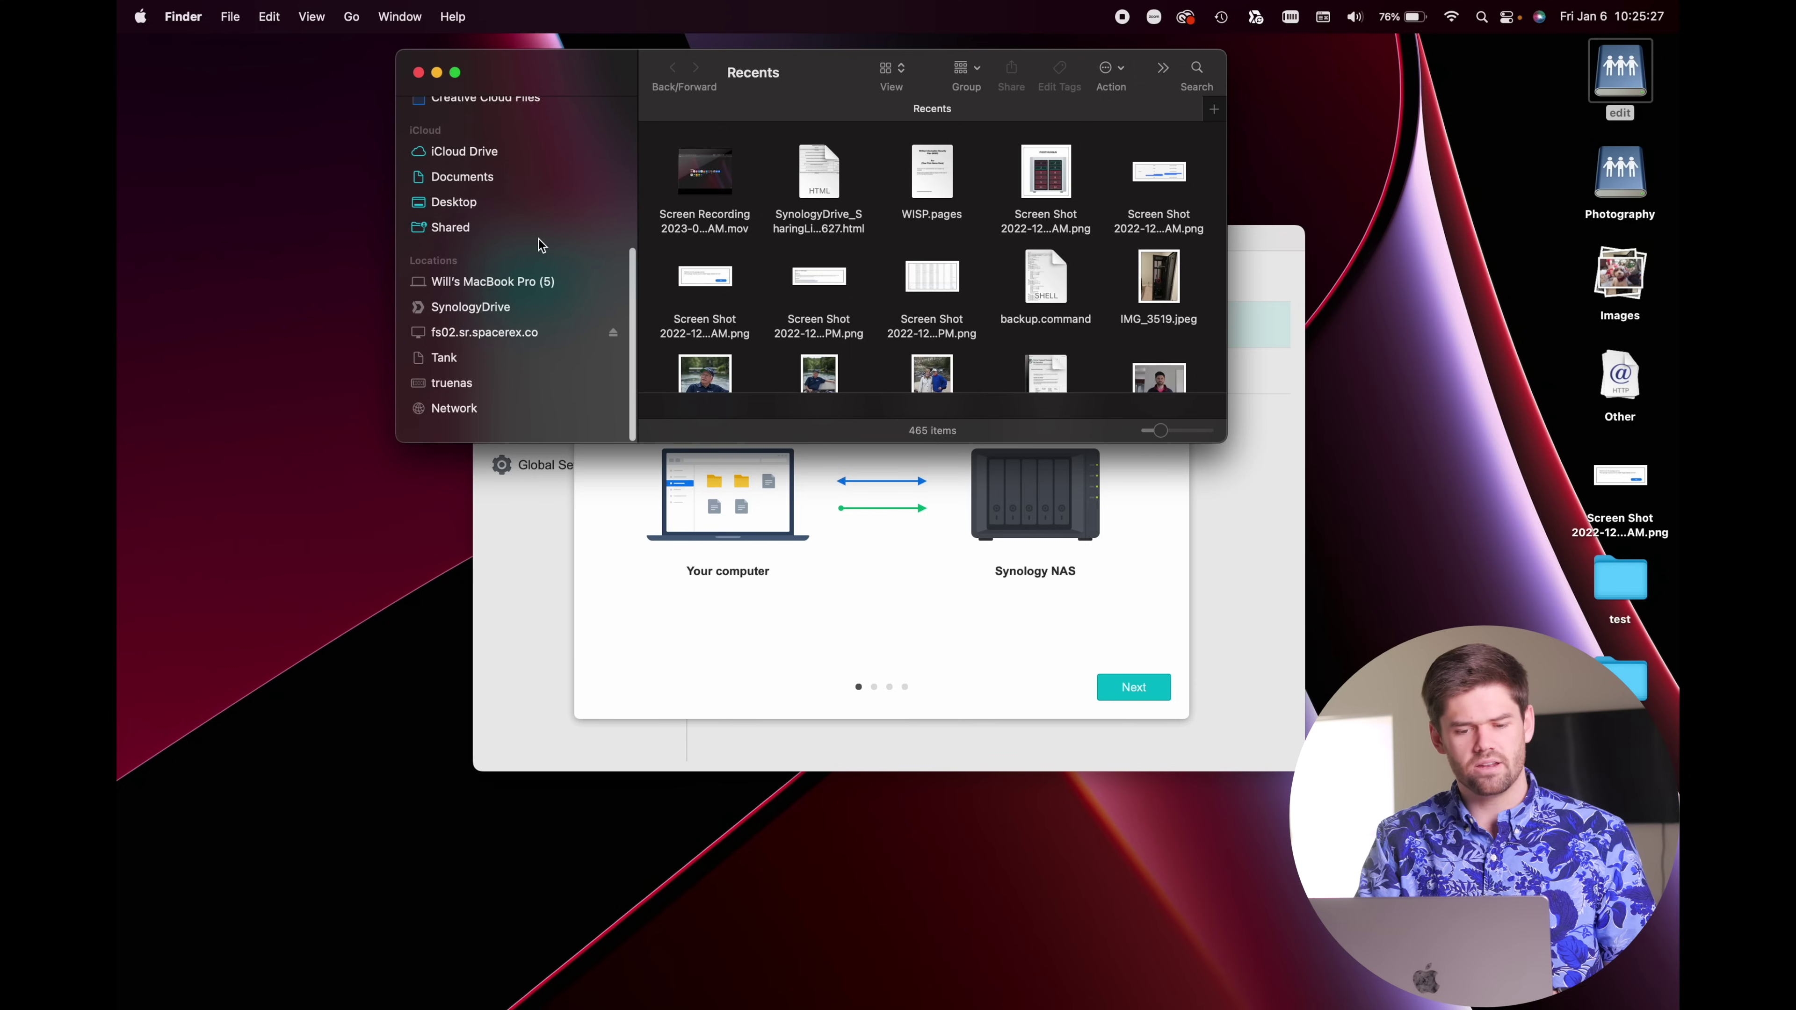
left_click(504, 319)
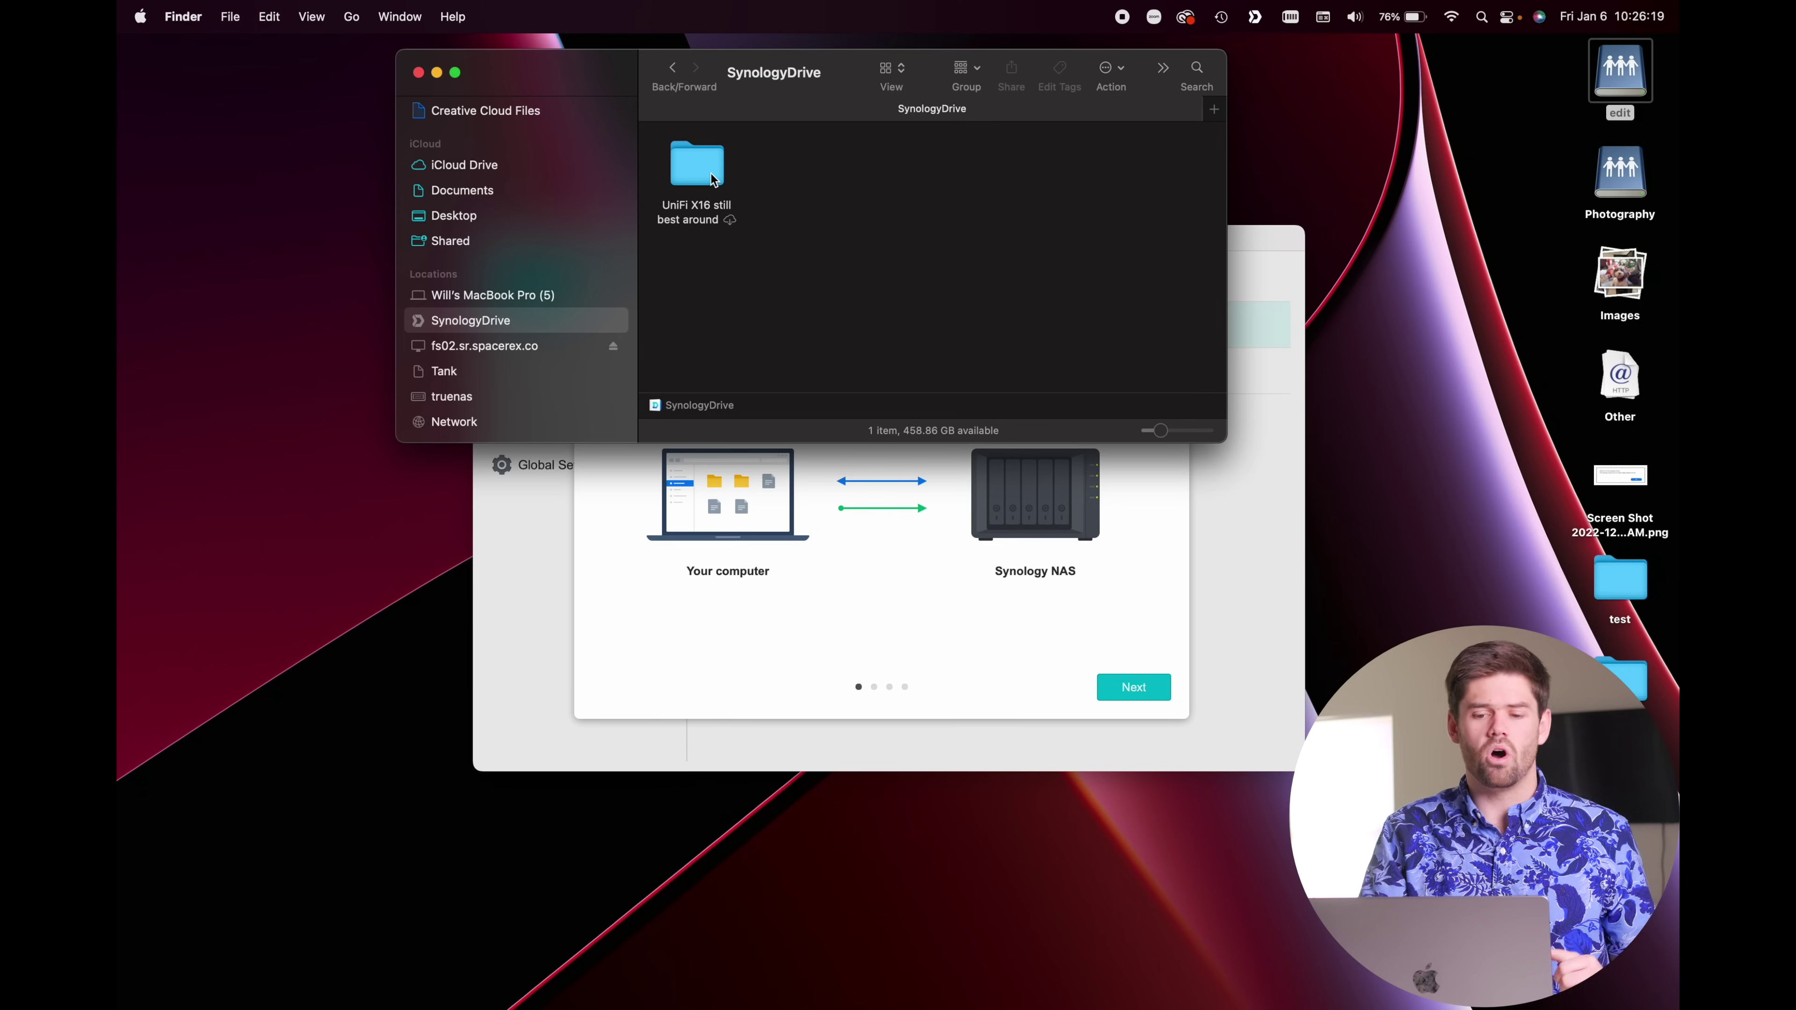
Open thumb.psd from the UniFi X16 still best around folder in Photoshop, then close it
double_click(710, 177)
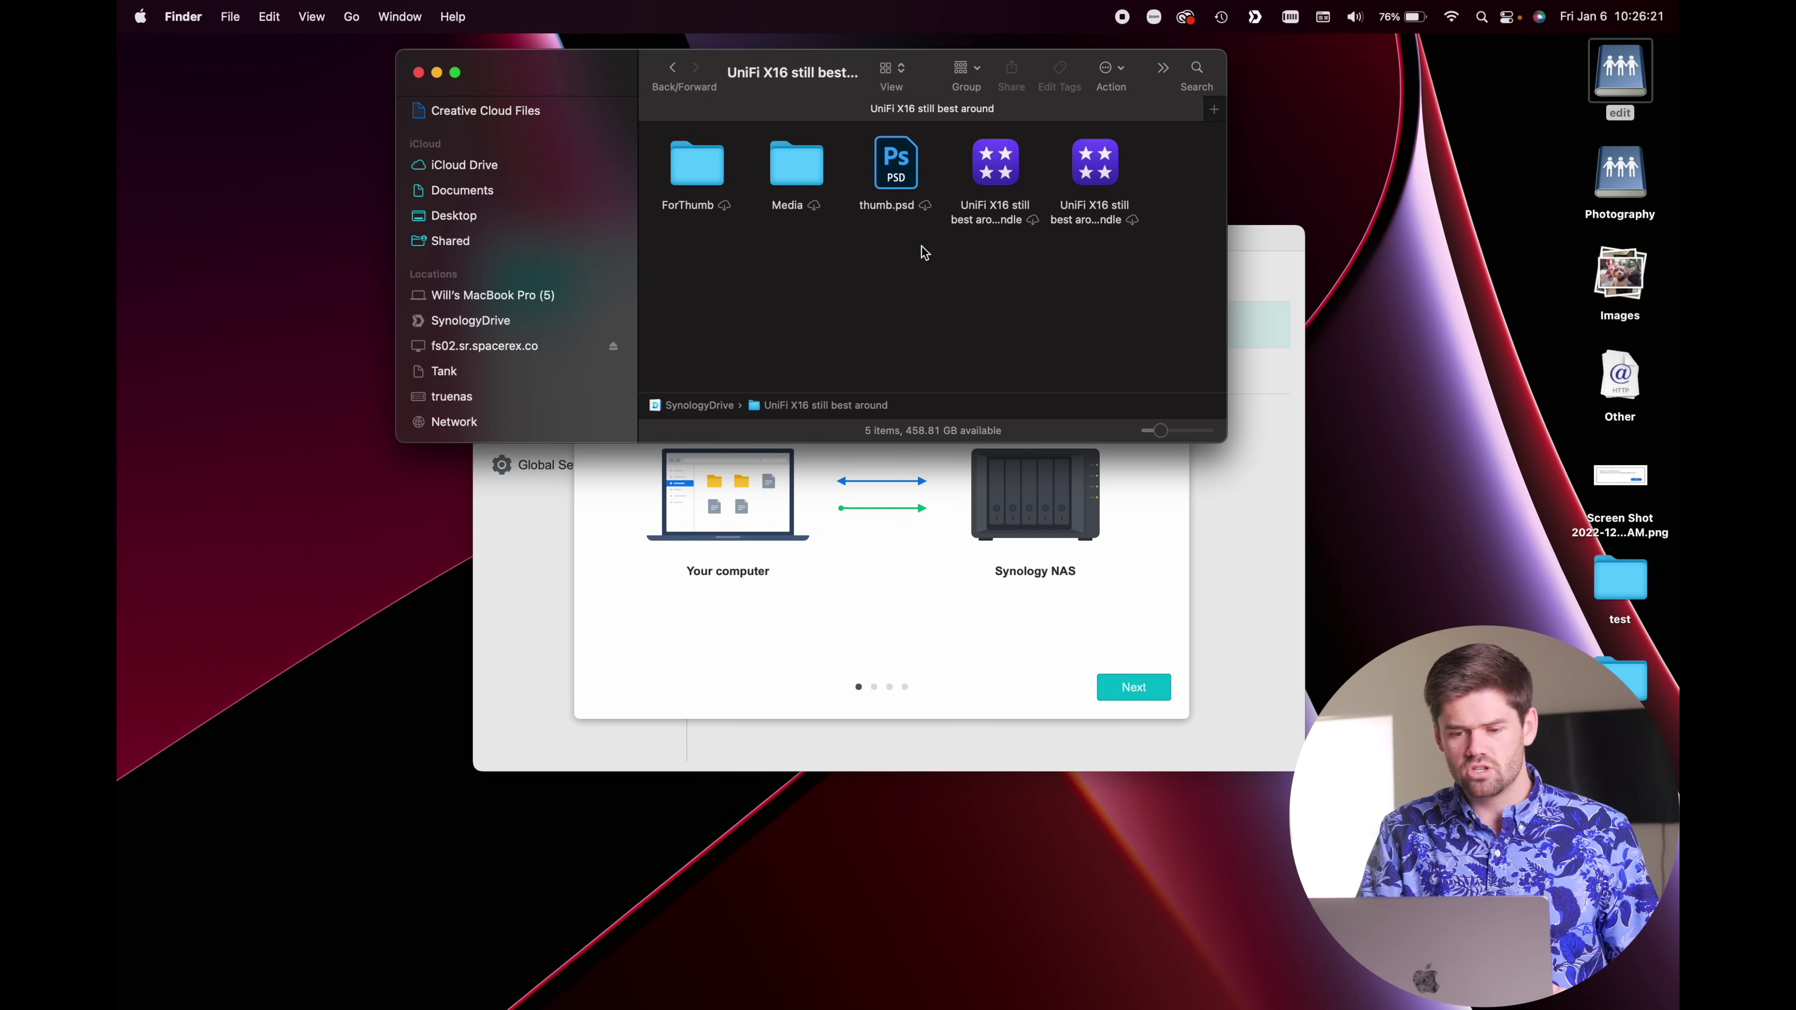
left_click(904, 169)
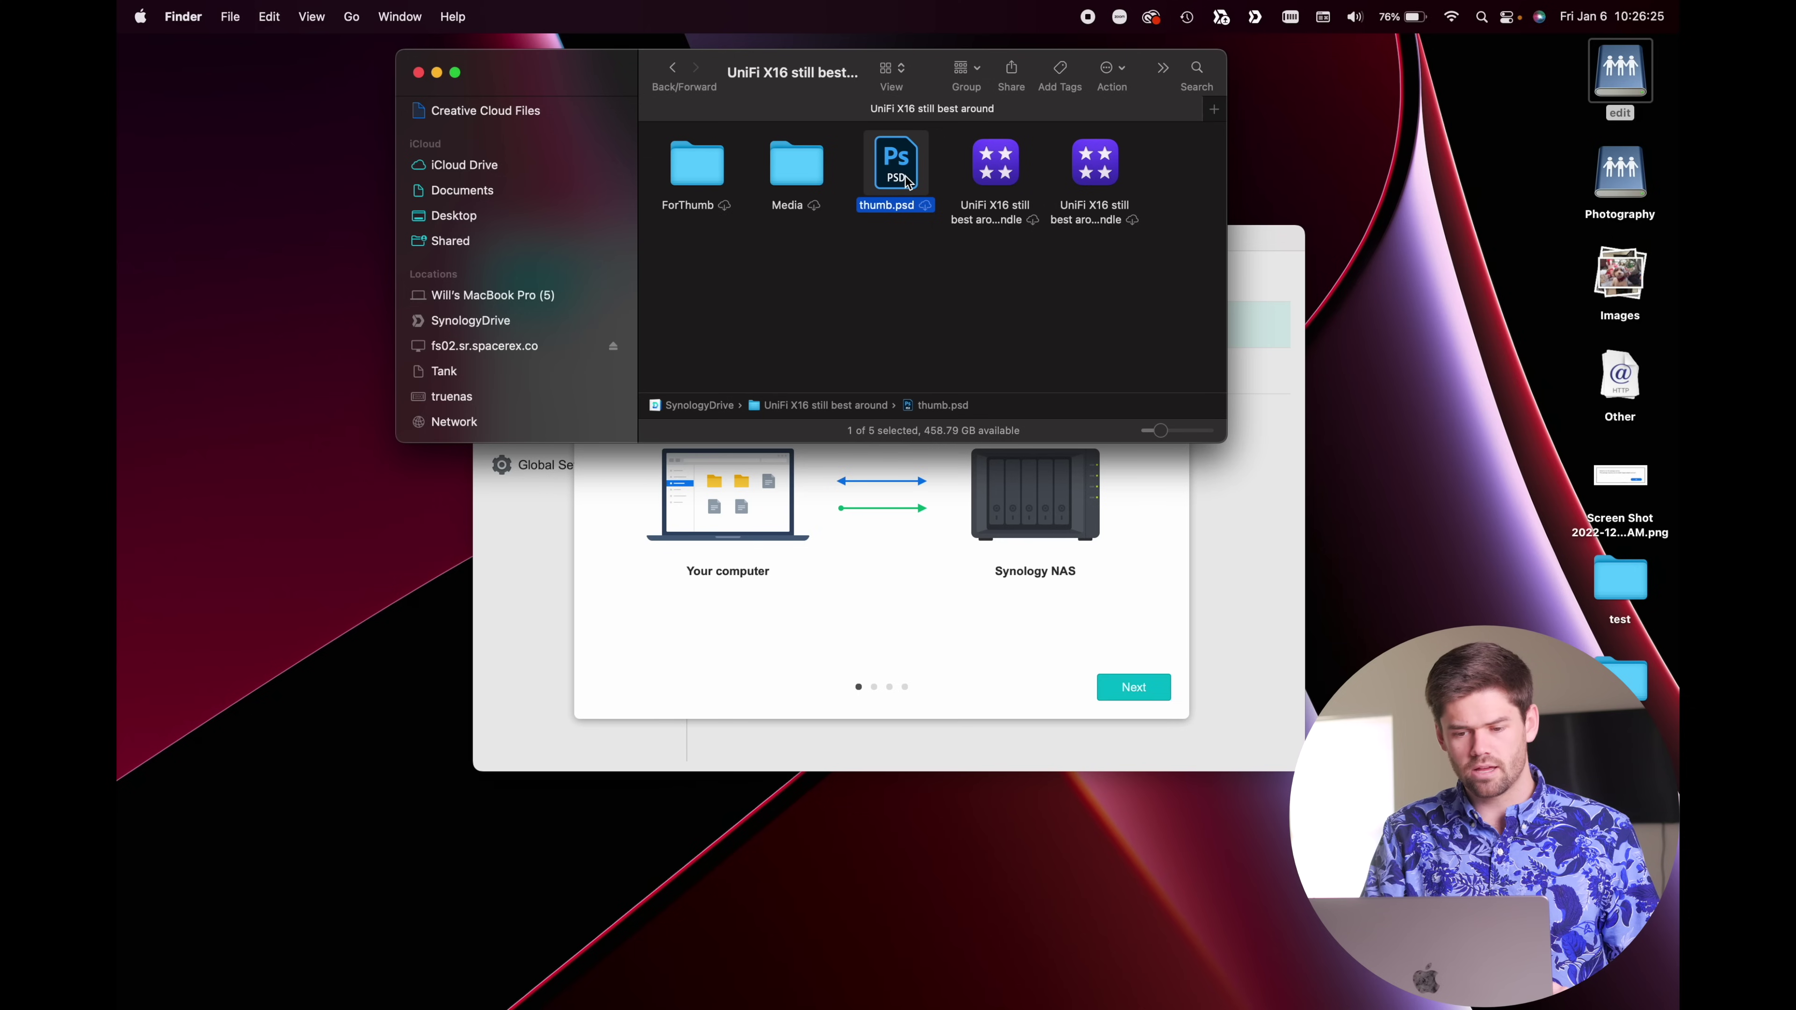
double_click(897, 166)
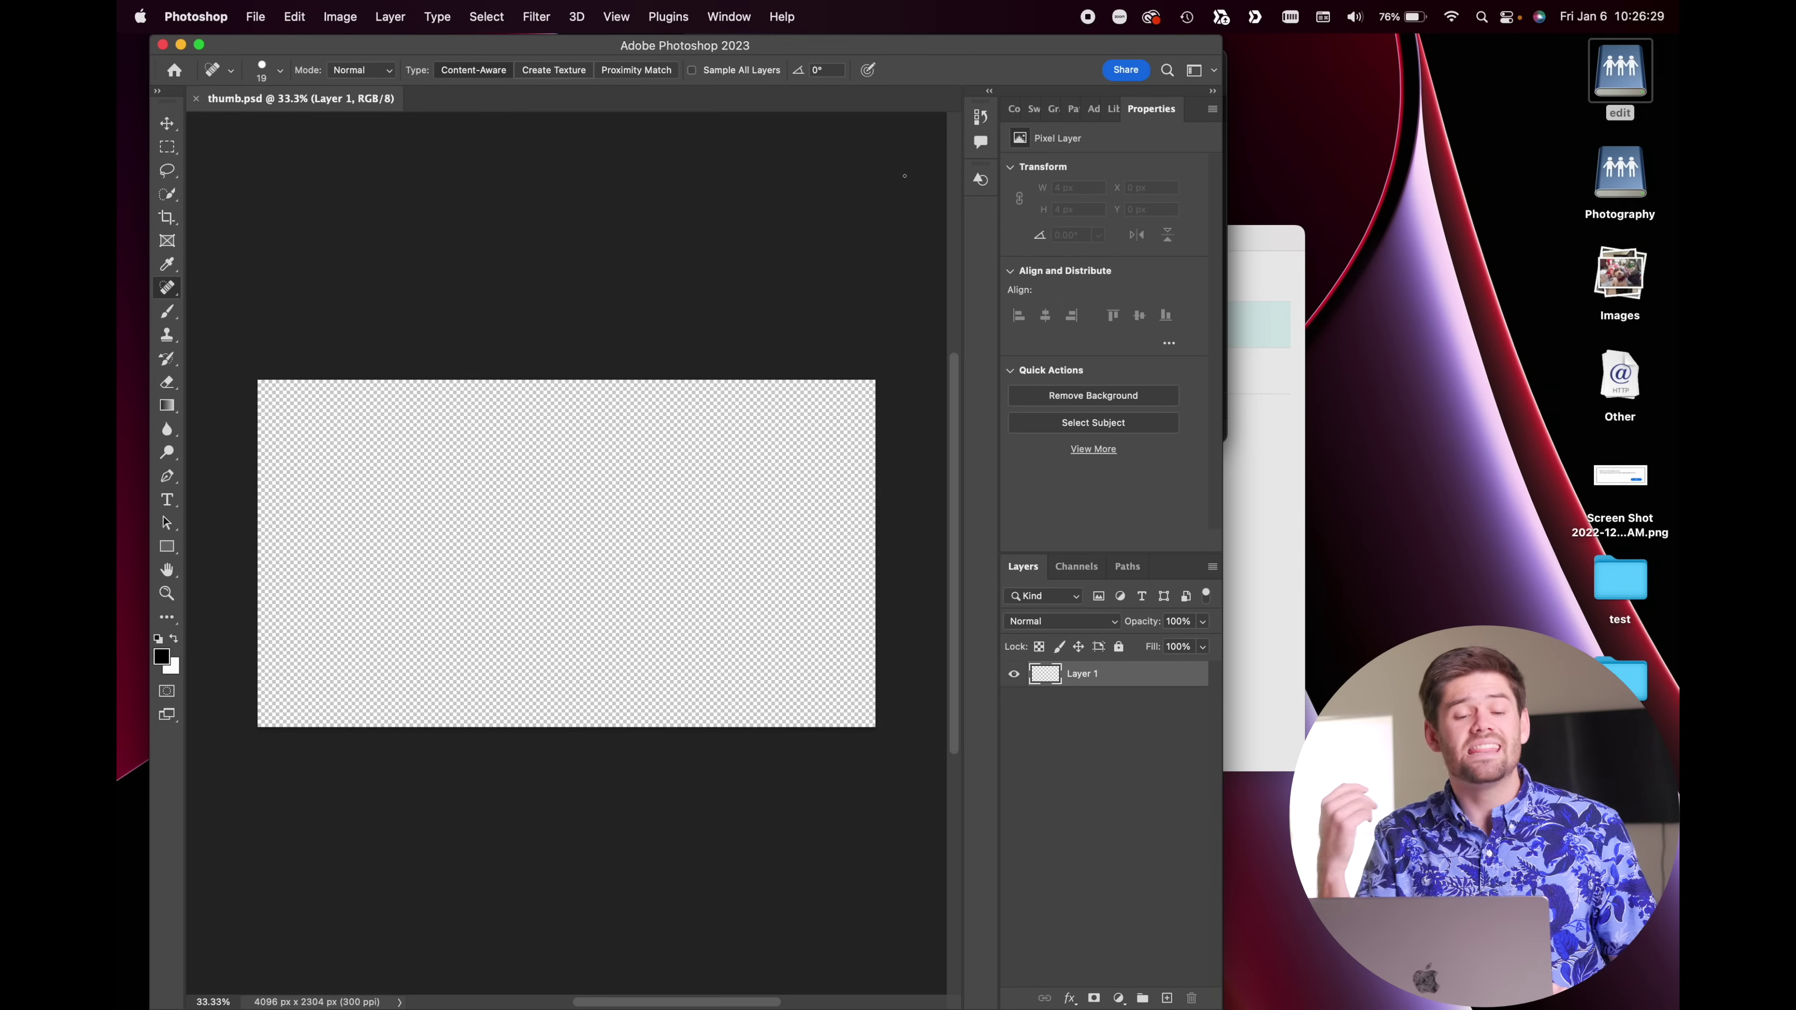
left_click(163, 45)
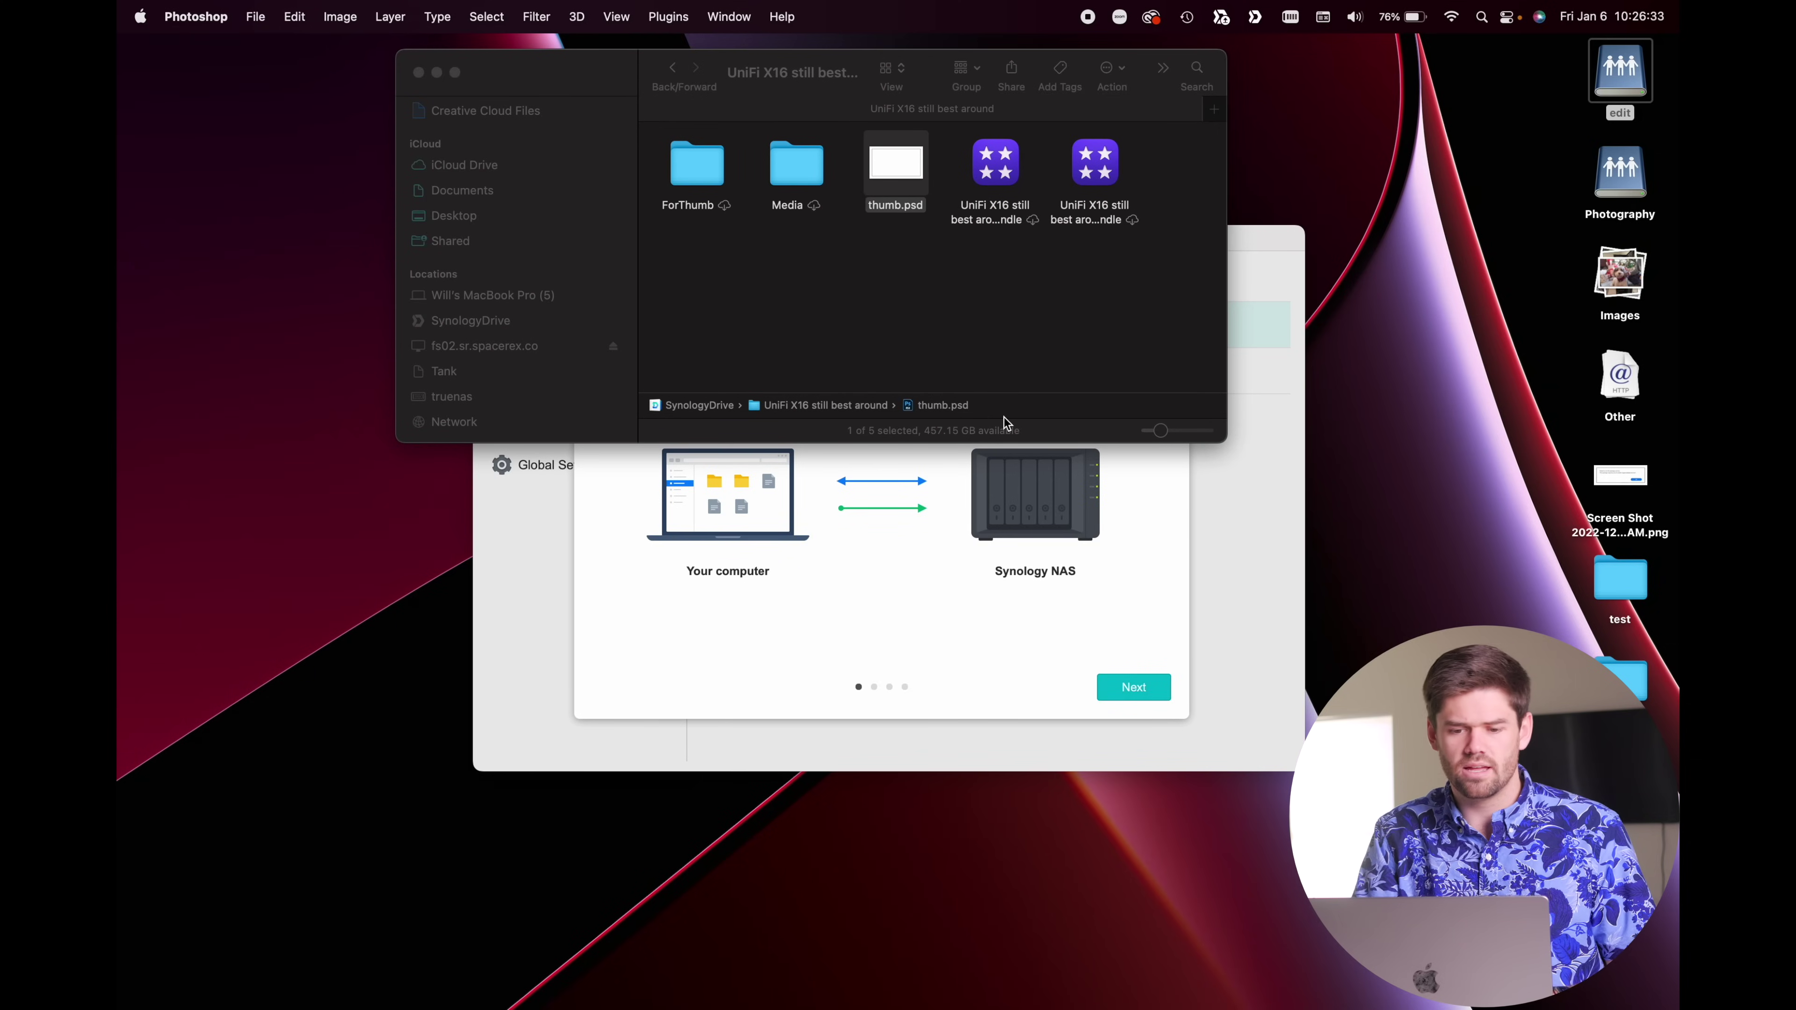
In the Media folder, Quick Look WGY_9374.MP4, then open it to download on demand
double_click(809, 172)
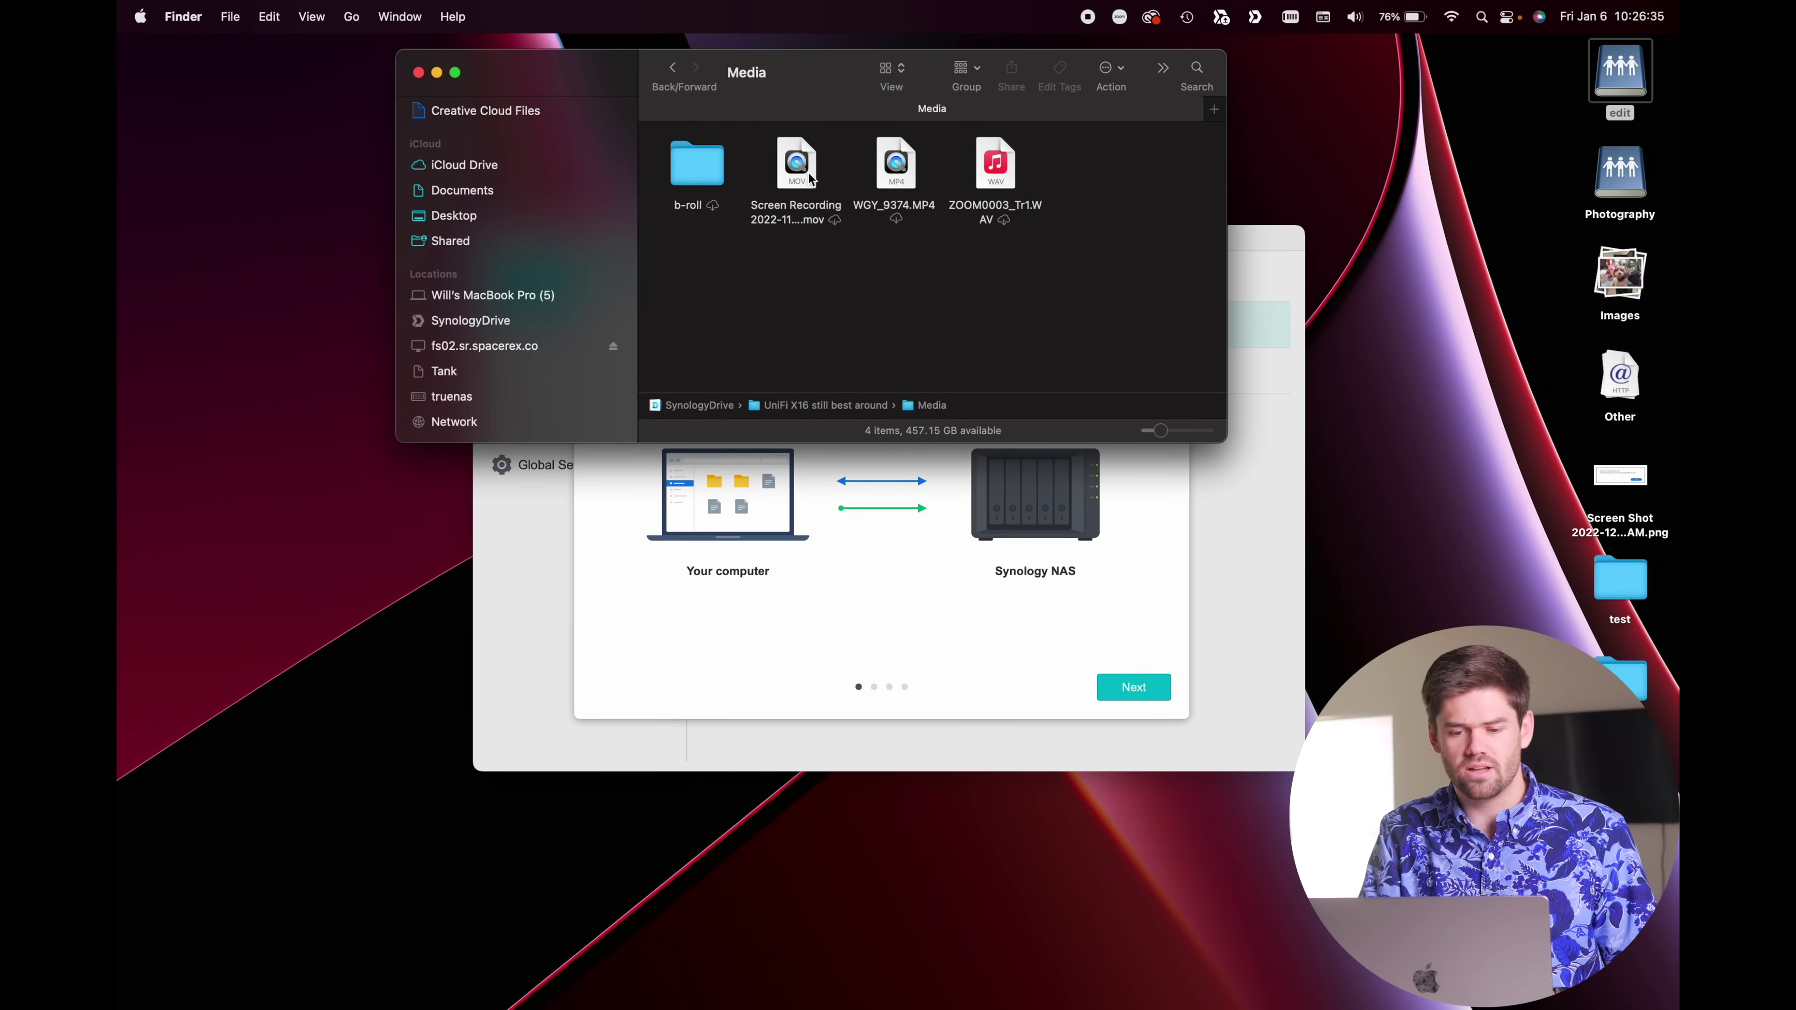
left_click(890, 168)
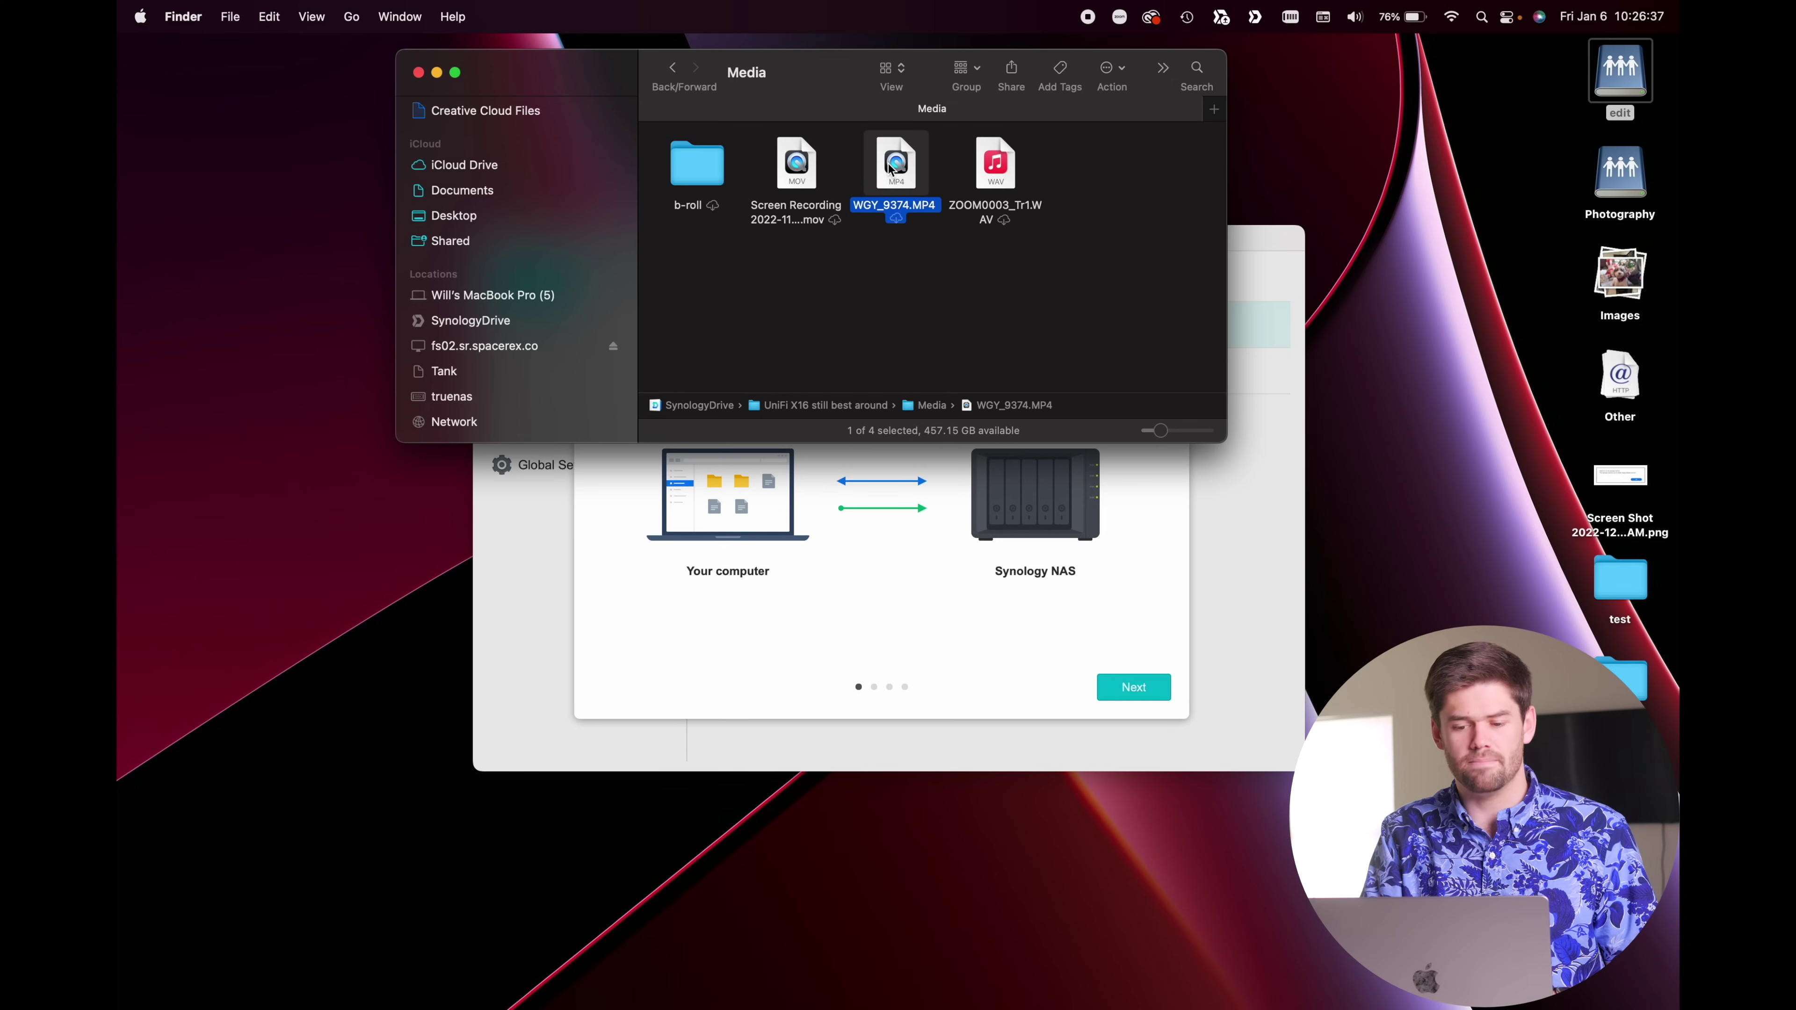
key("space")
key("Left")
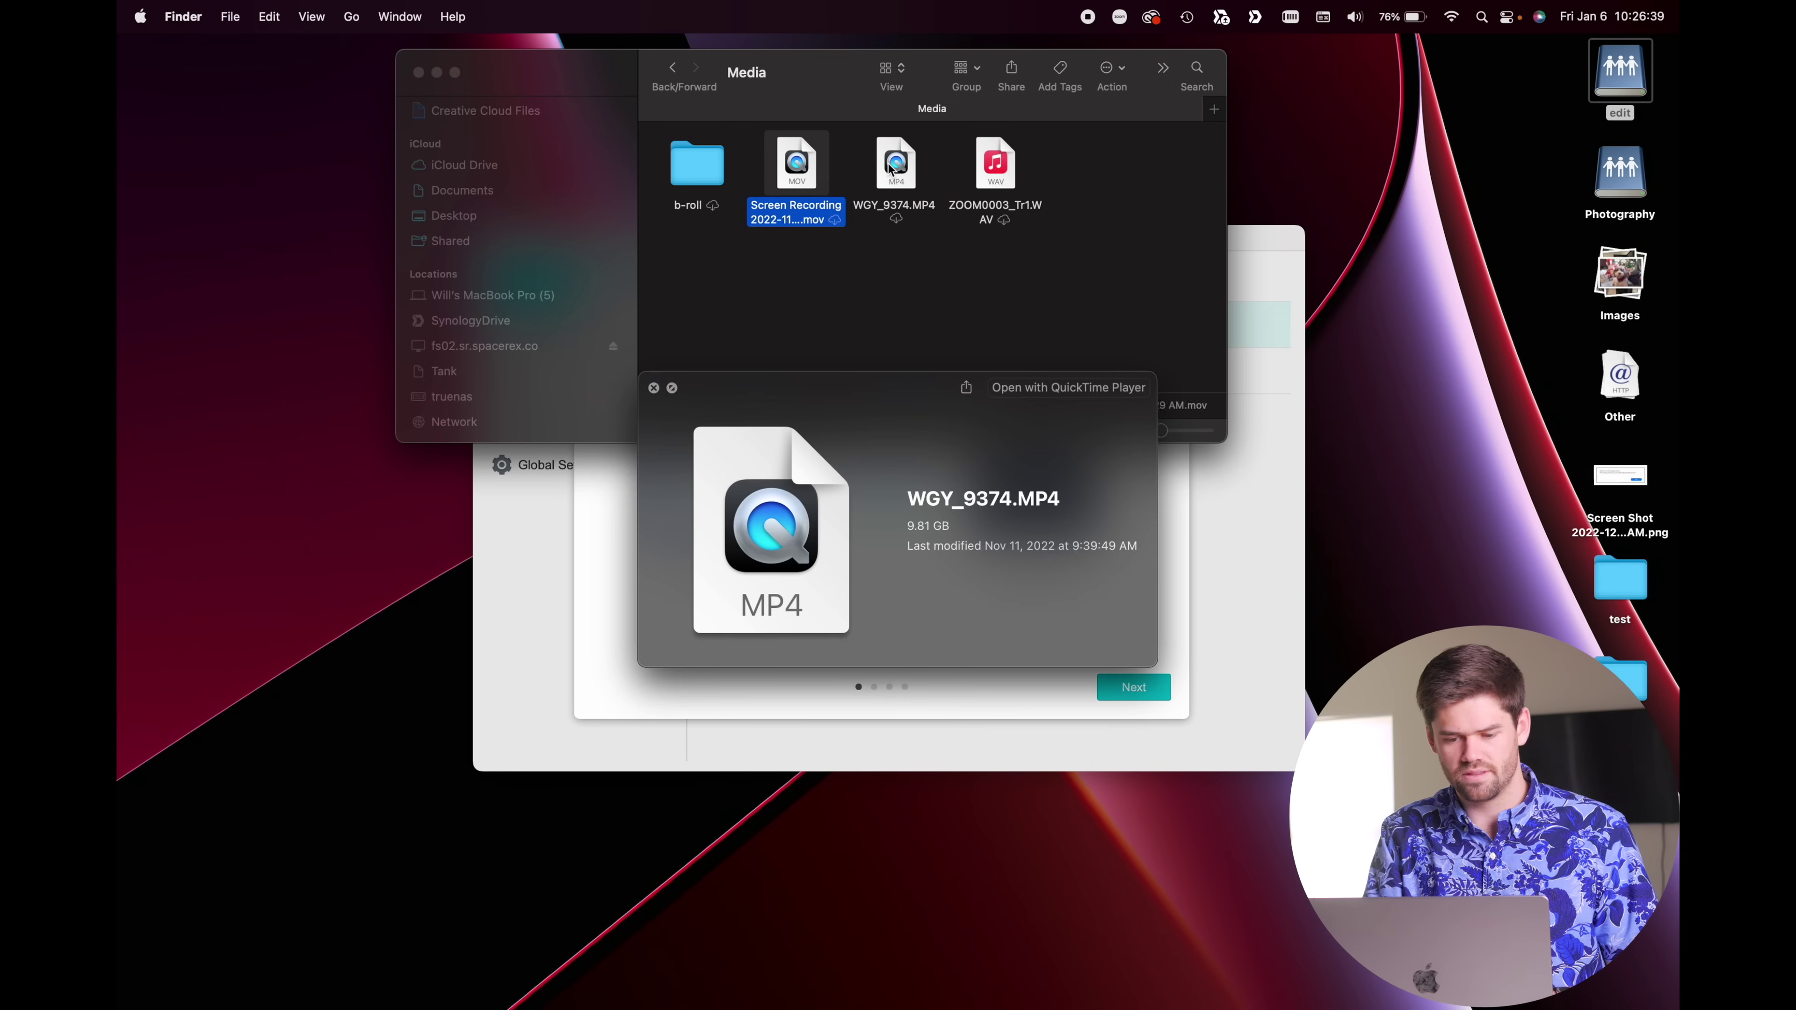
key("Right")
key("space")
double_click(889, 167)
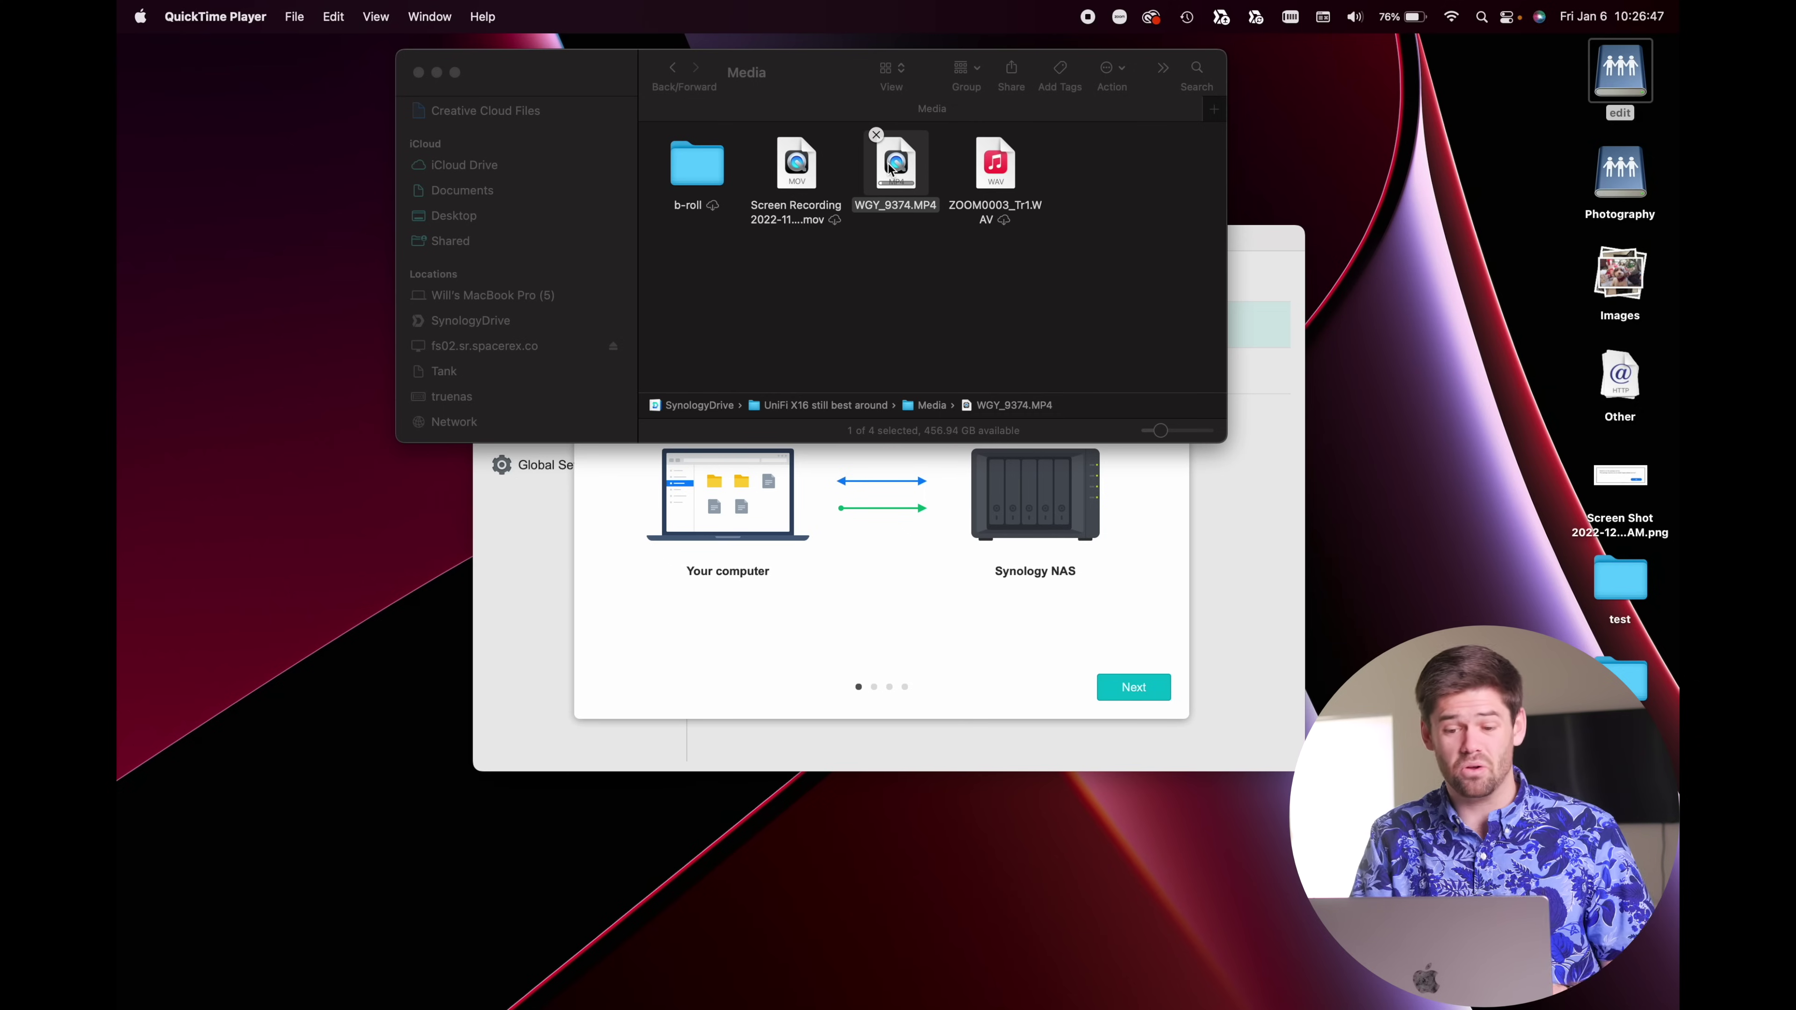
Navigate up from Media through the title path menu to the SynologyDrive root
right_click(888, 164)
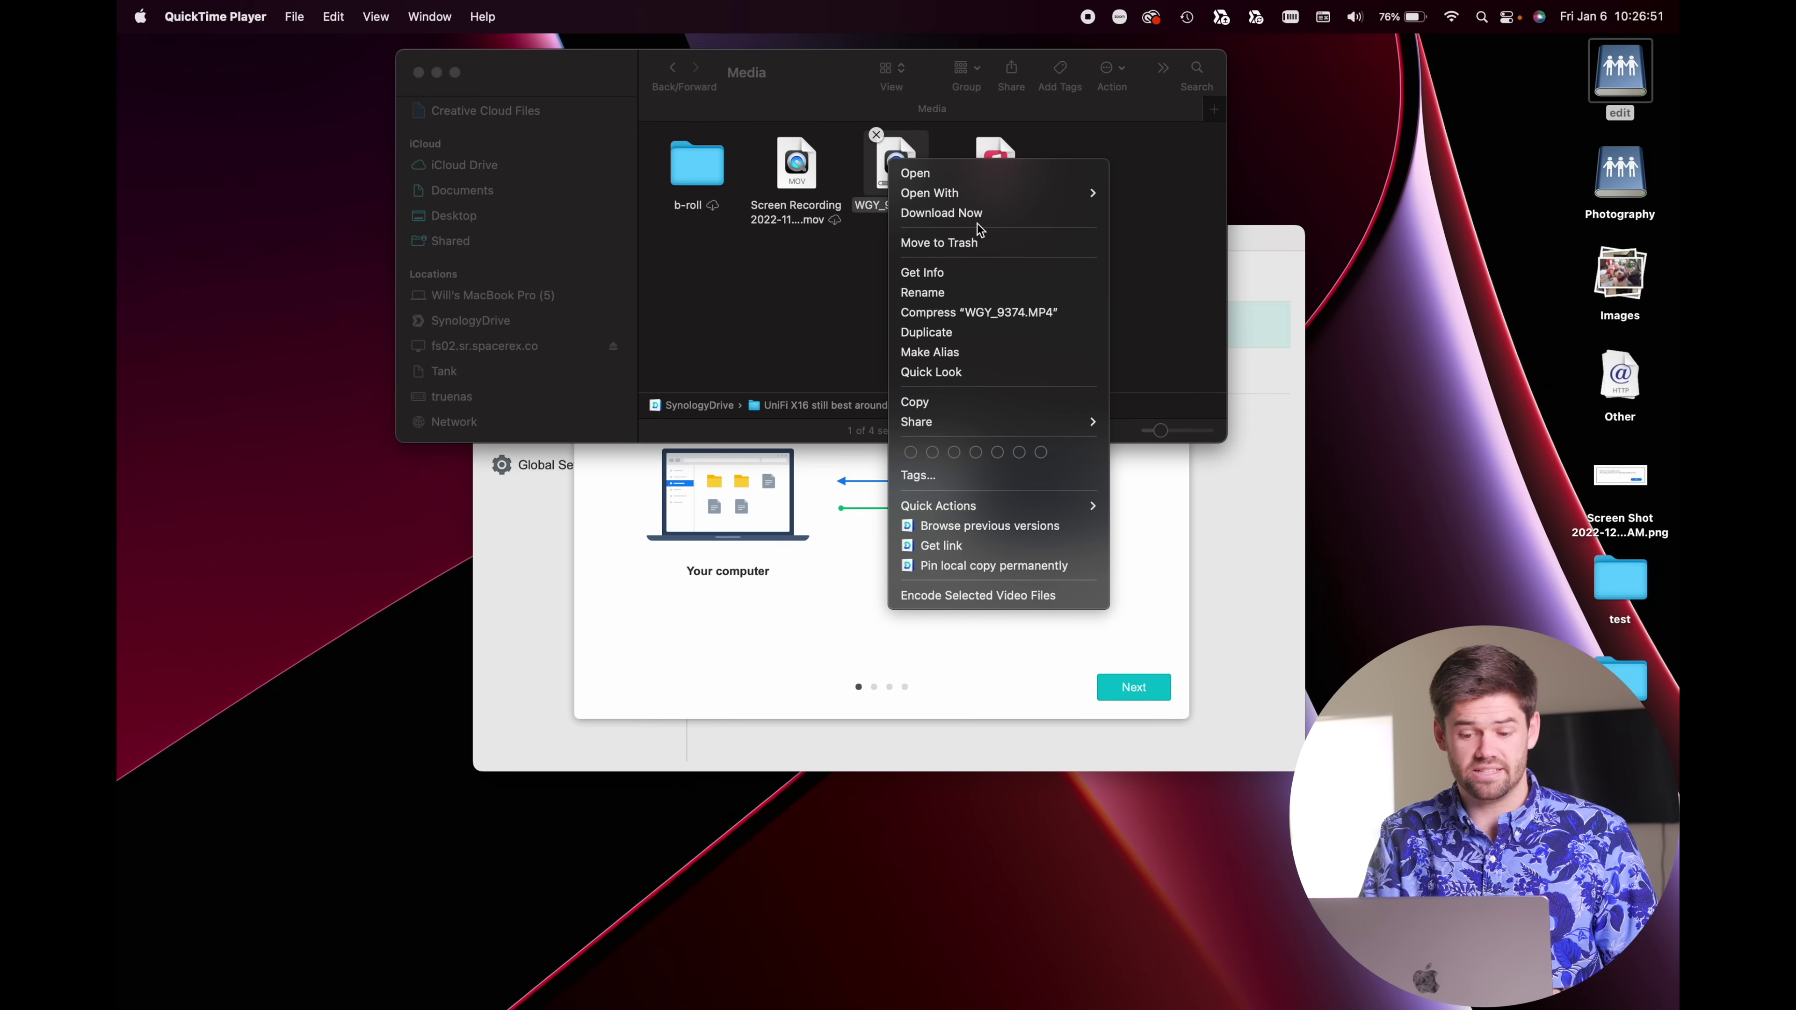
left_click(1140, 212)
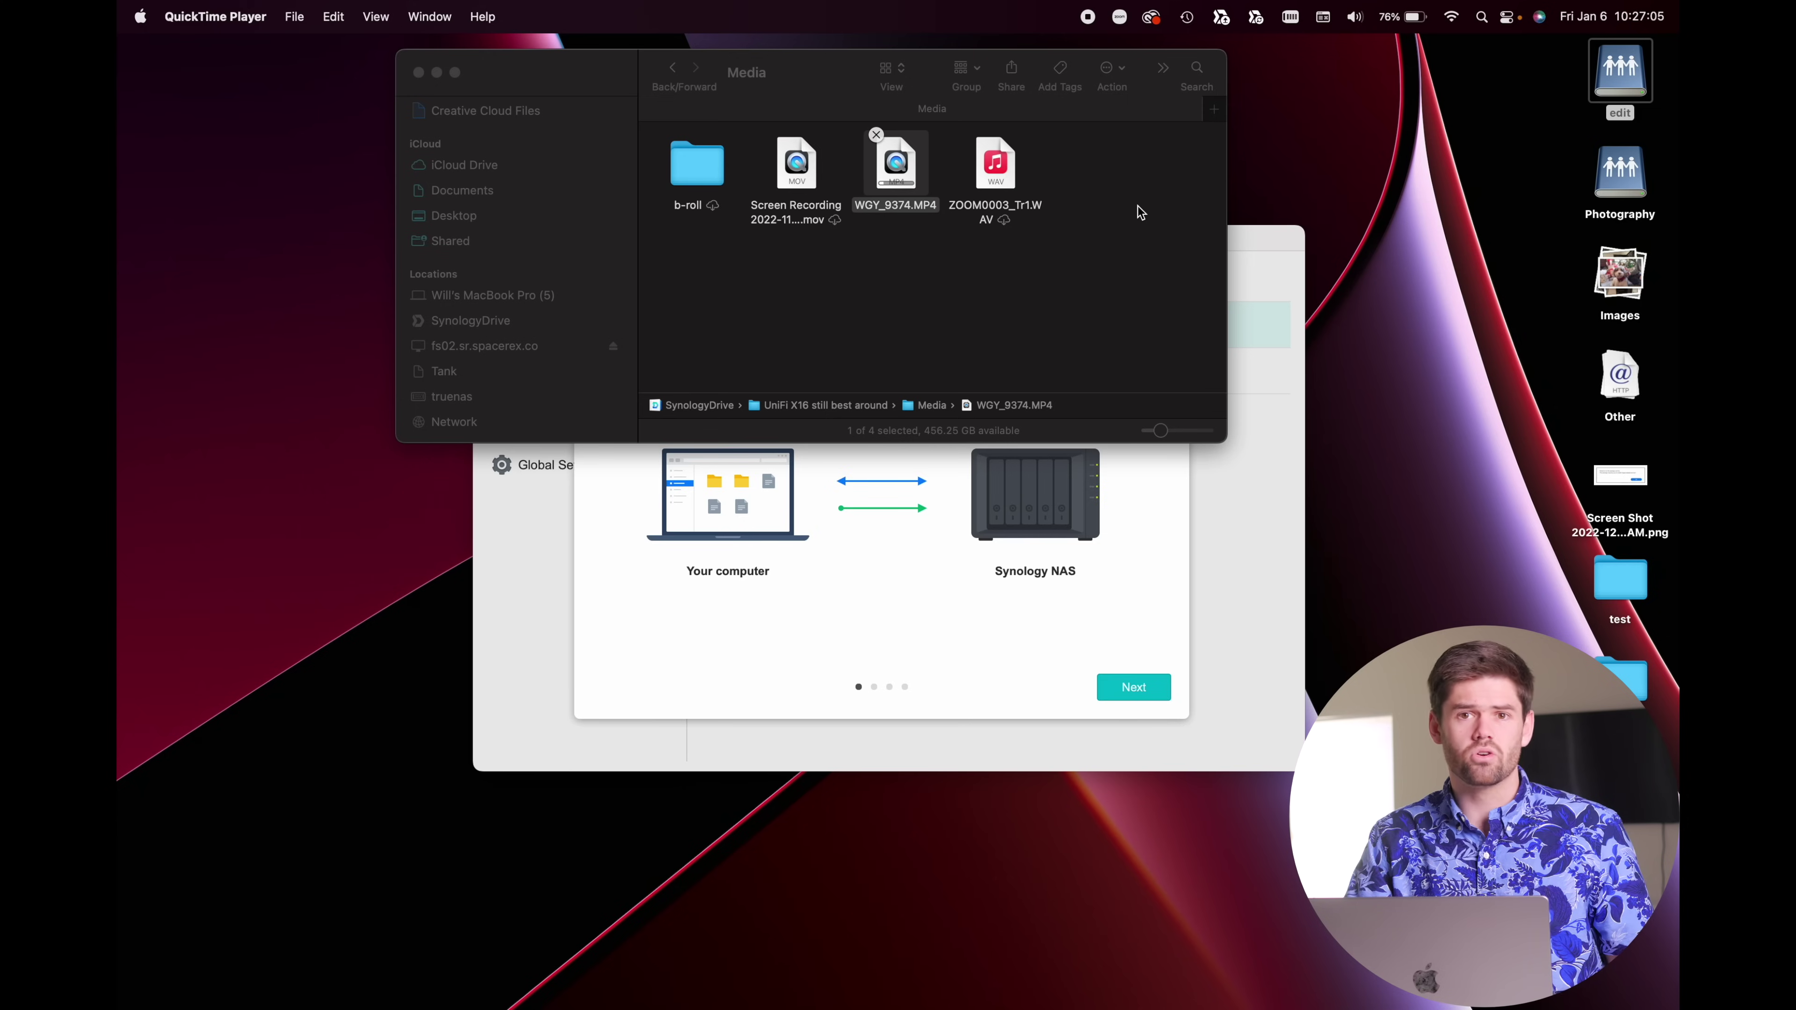
left_click(750, 75, "super")
left_click(771, 97)
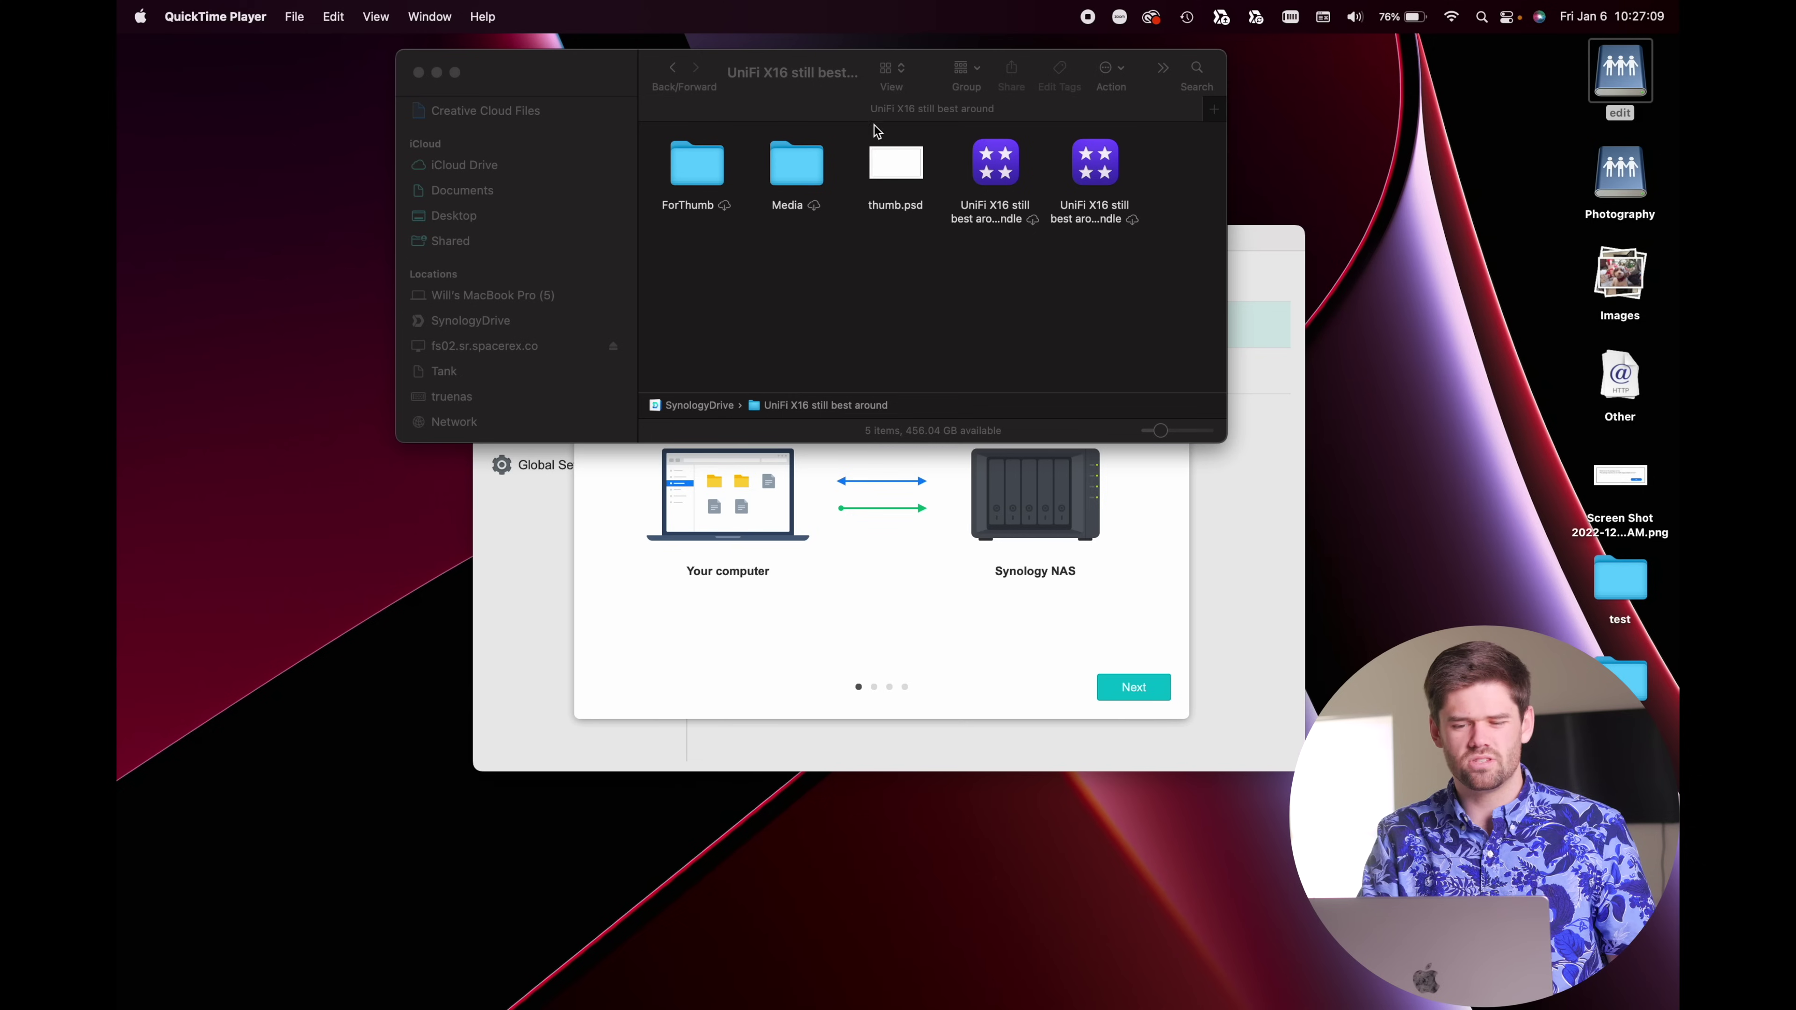
left_click(683, 71)
left_click(743, 73, "super")
left_click(768, 114)
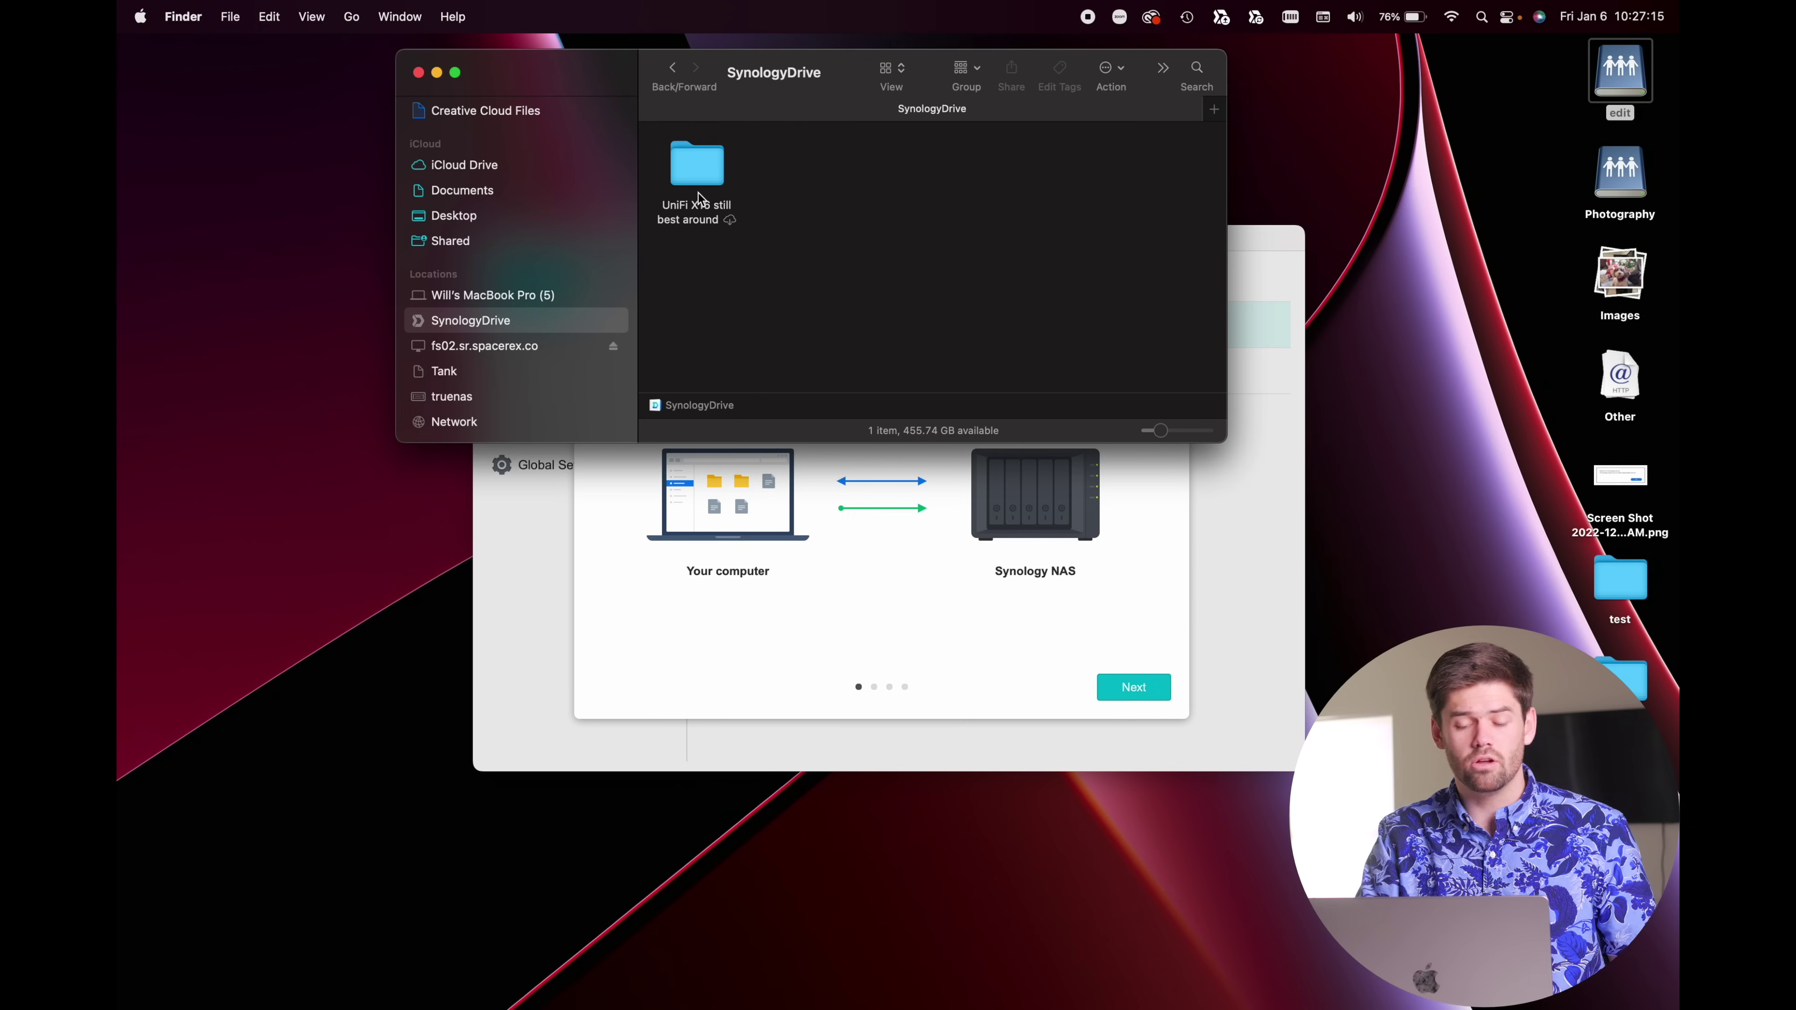
Pin the UniFi X16 still best around folder locally, open it, and check Synology Drive's sync progress
right_click(699, 177)
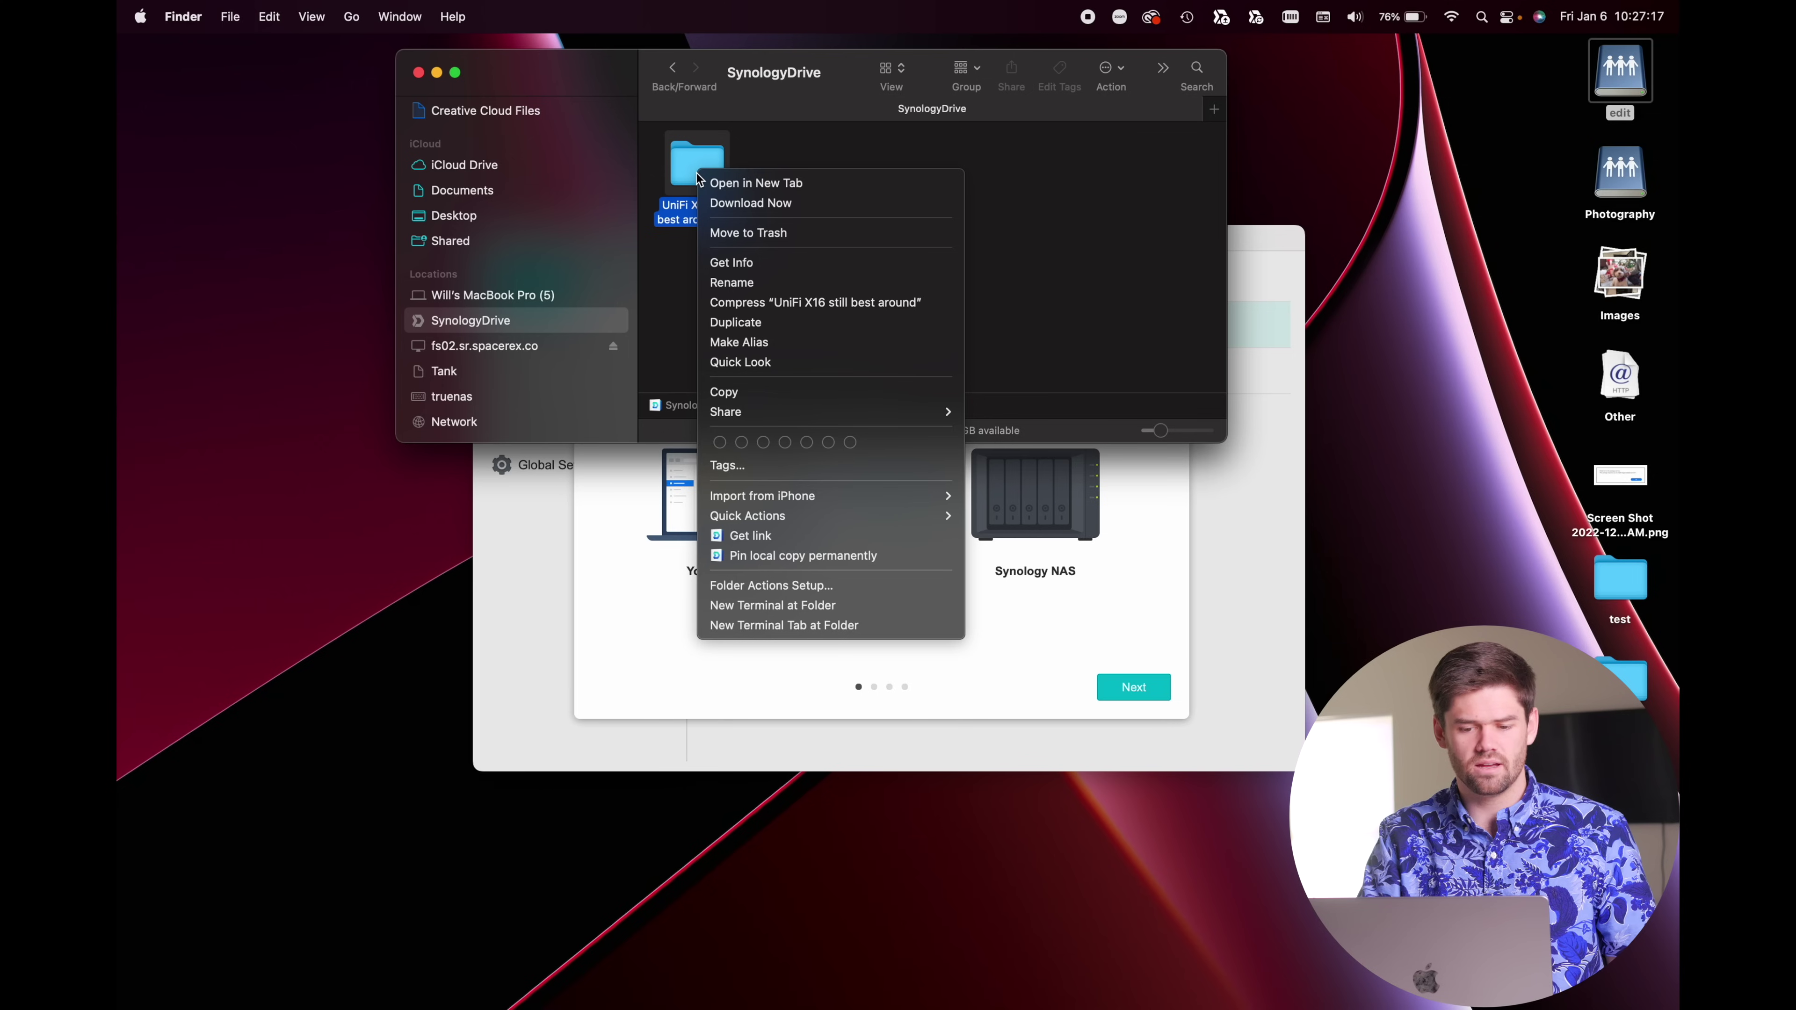
left_click(764, 560)
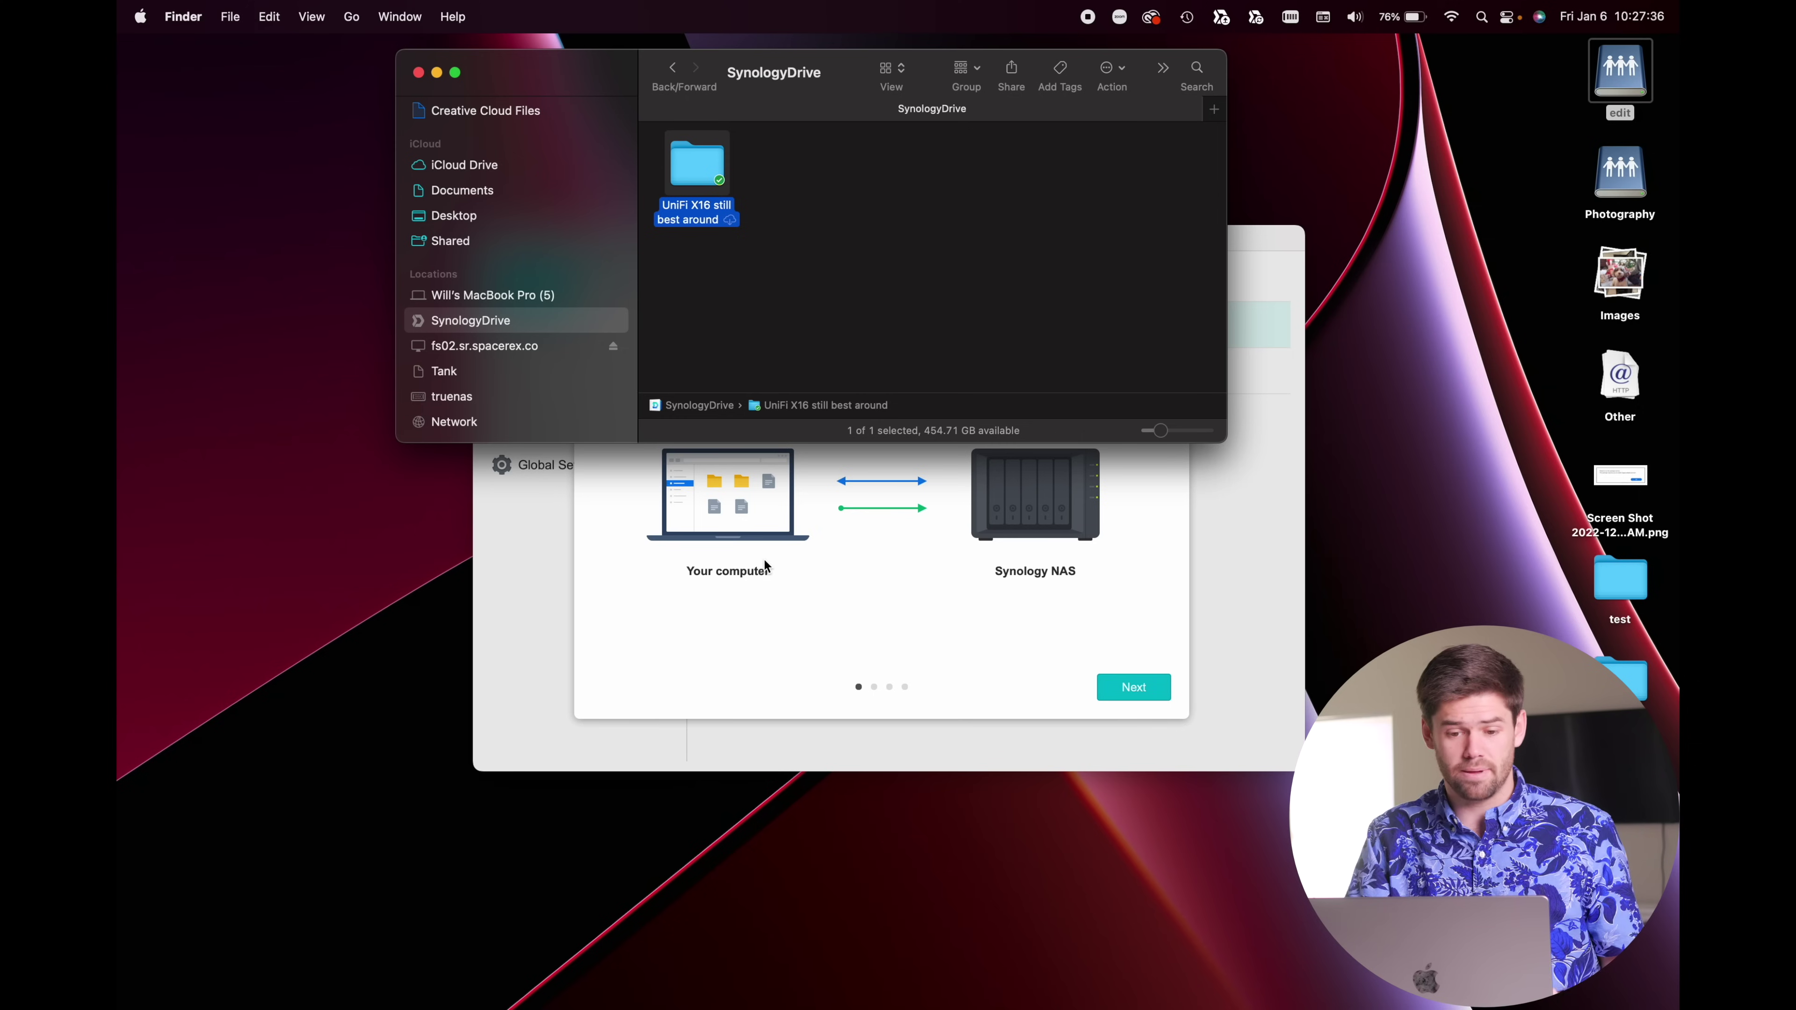
double_click(698, 180)
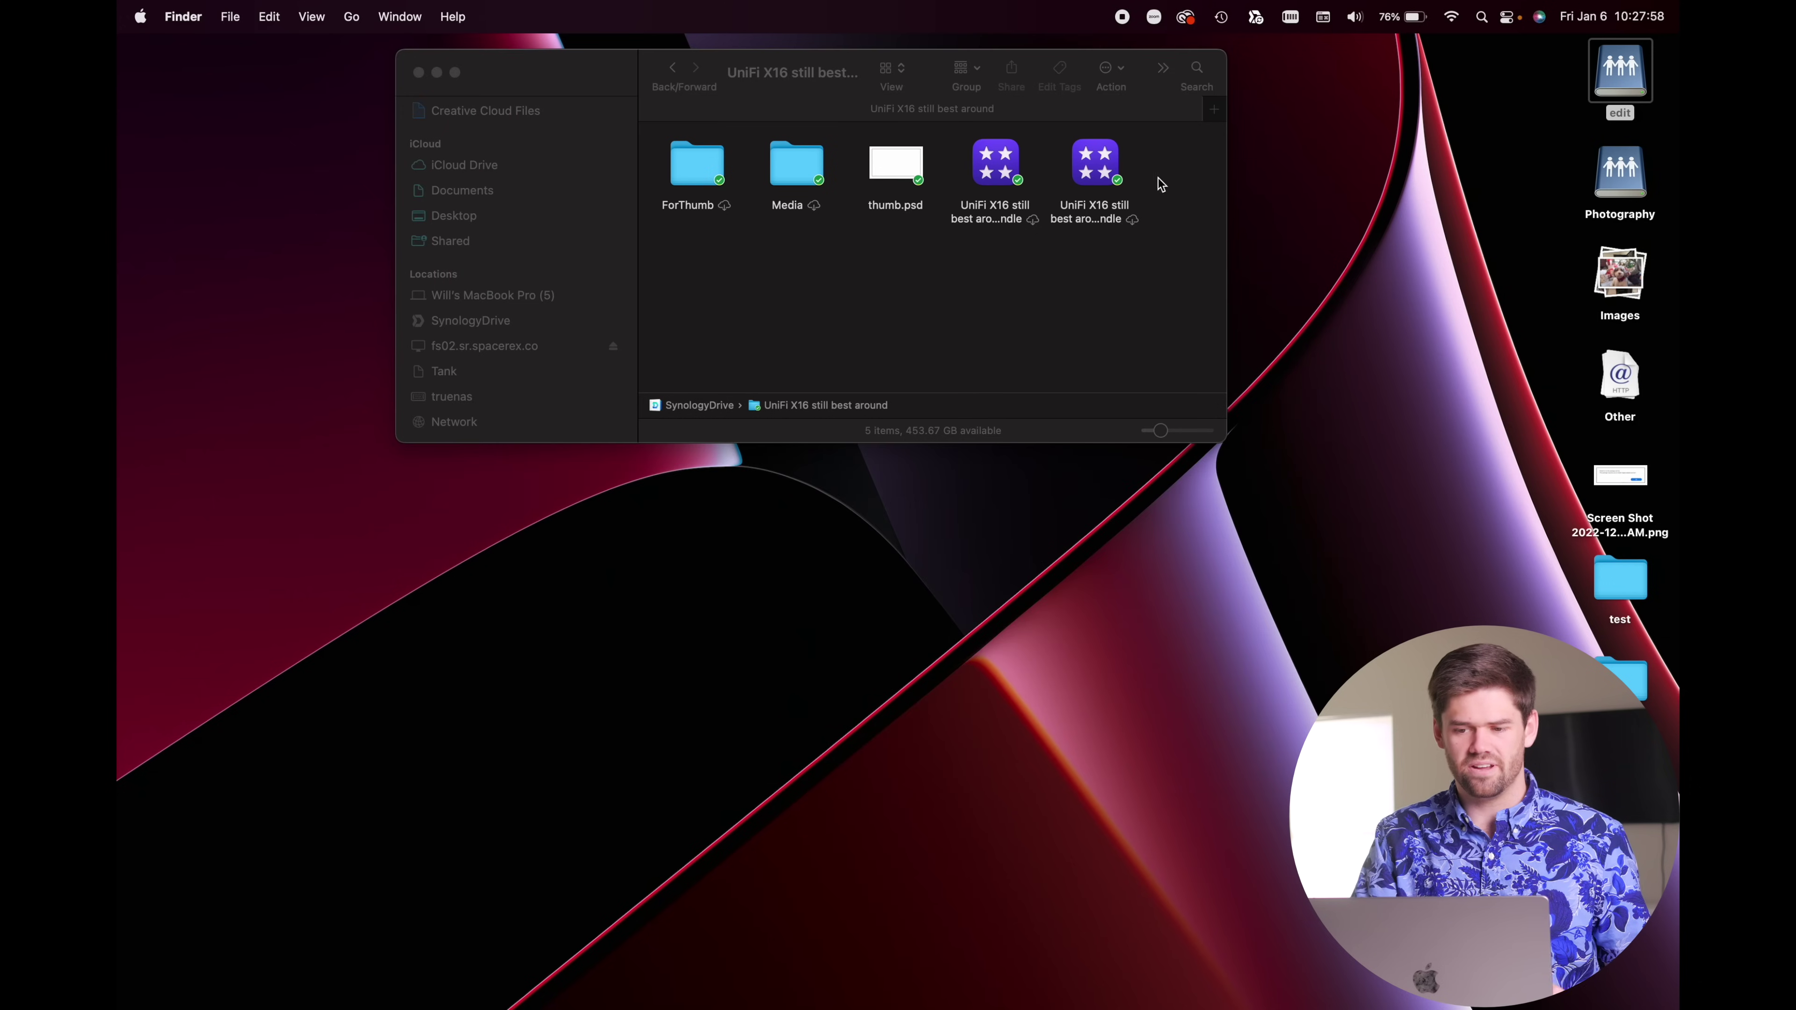
left_click(1256, 18)
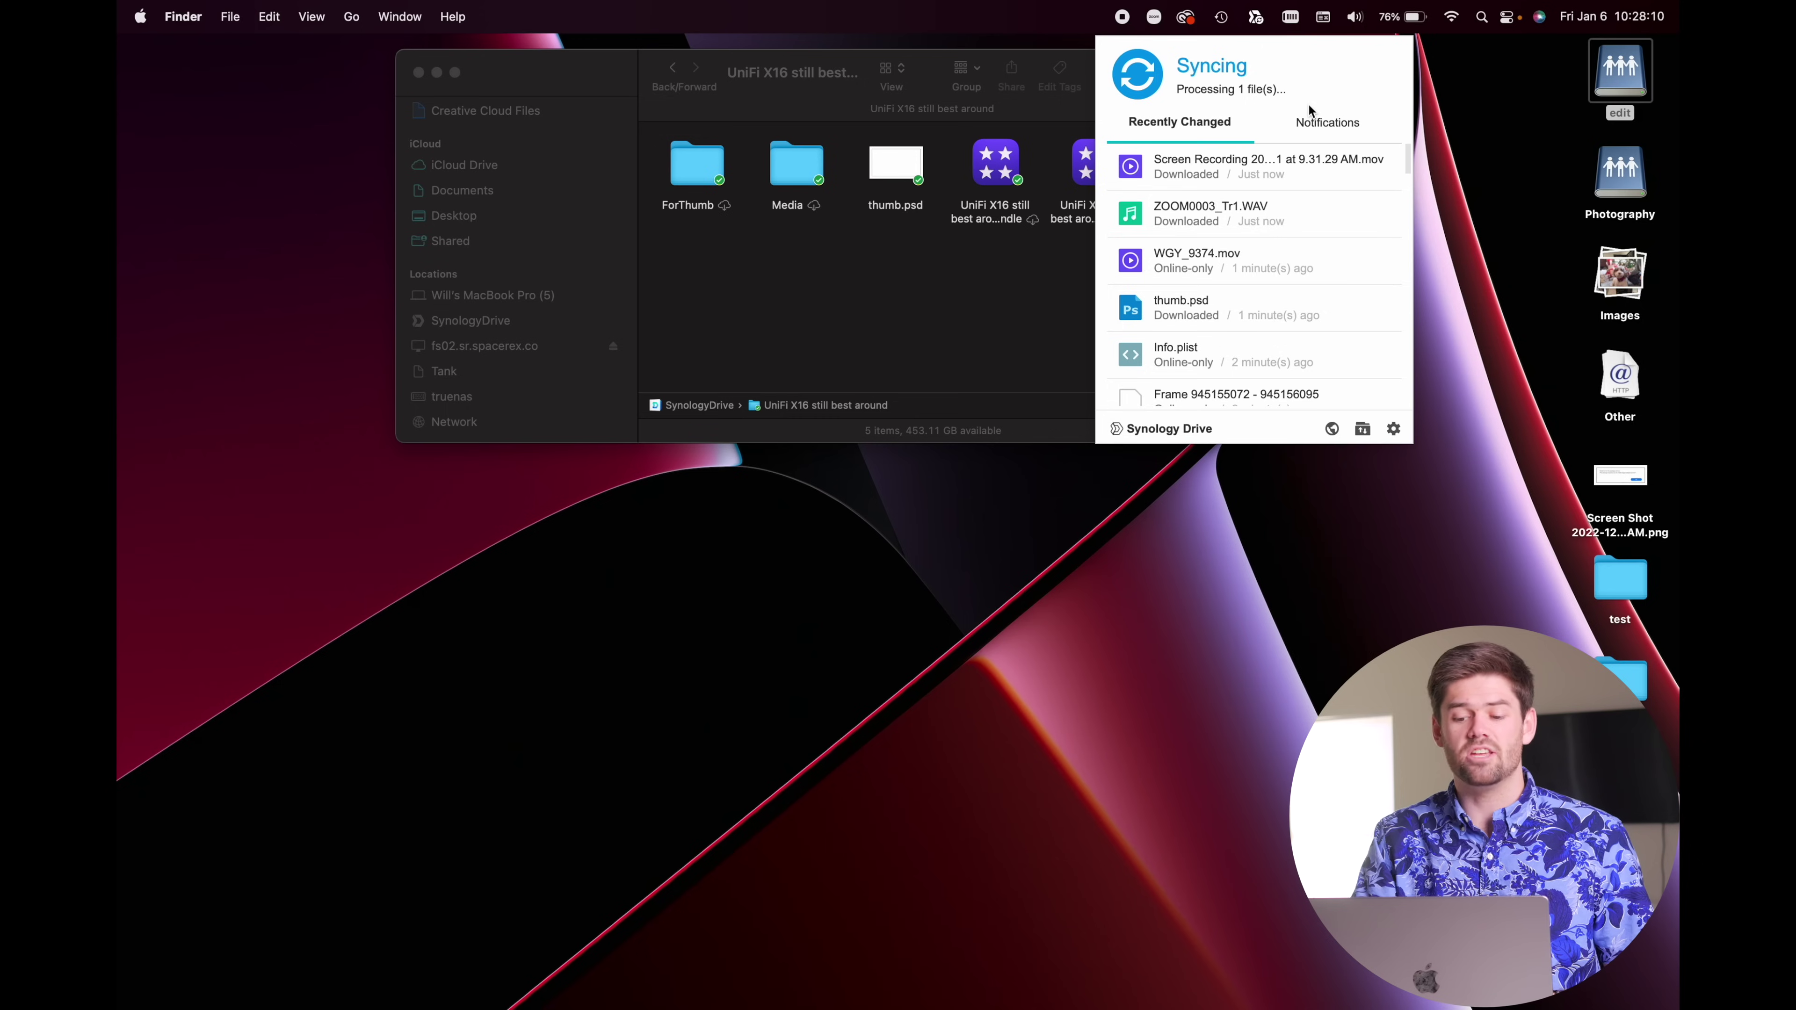
Go up to SynologyDrive and unpin the UniFi X16 still best around folder's local copy
left_click(959, 257)
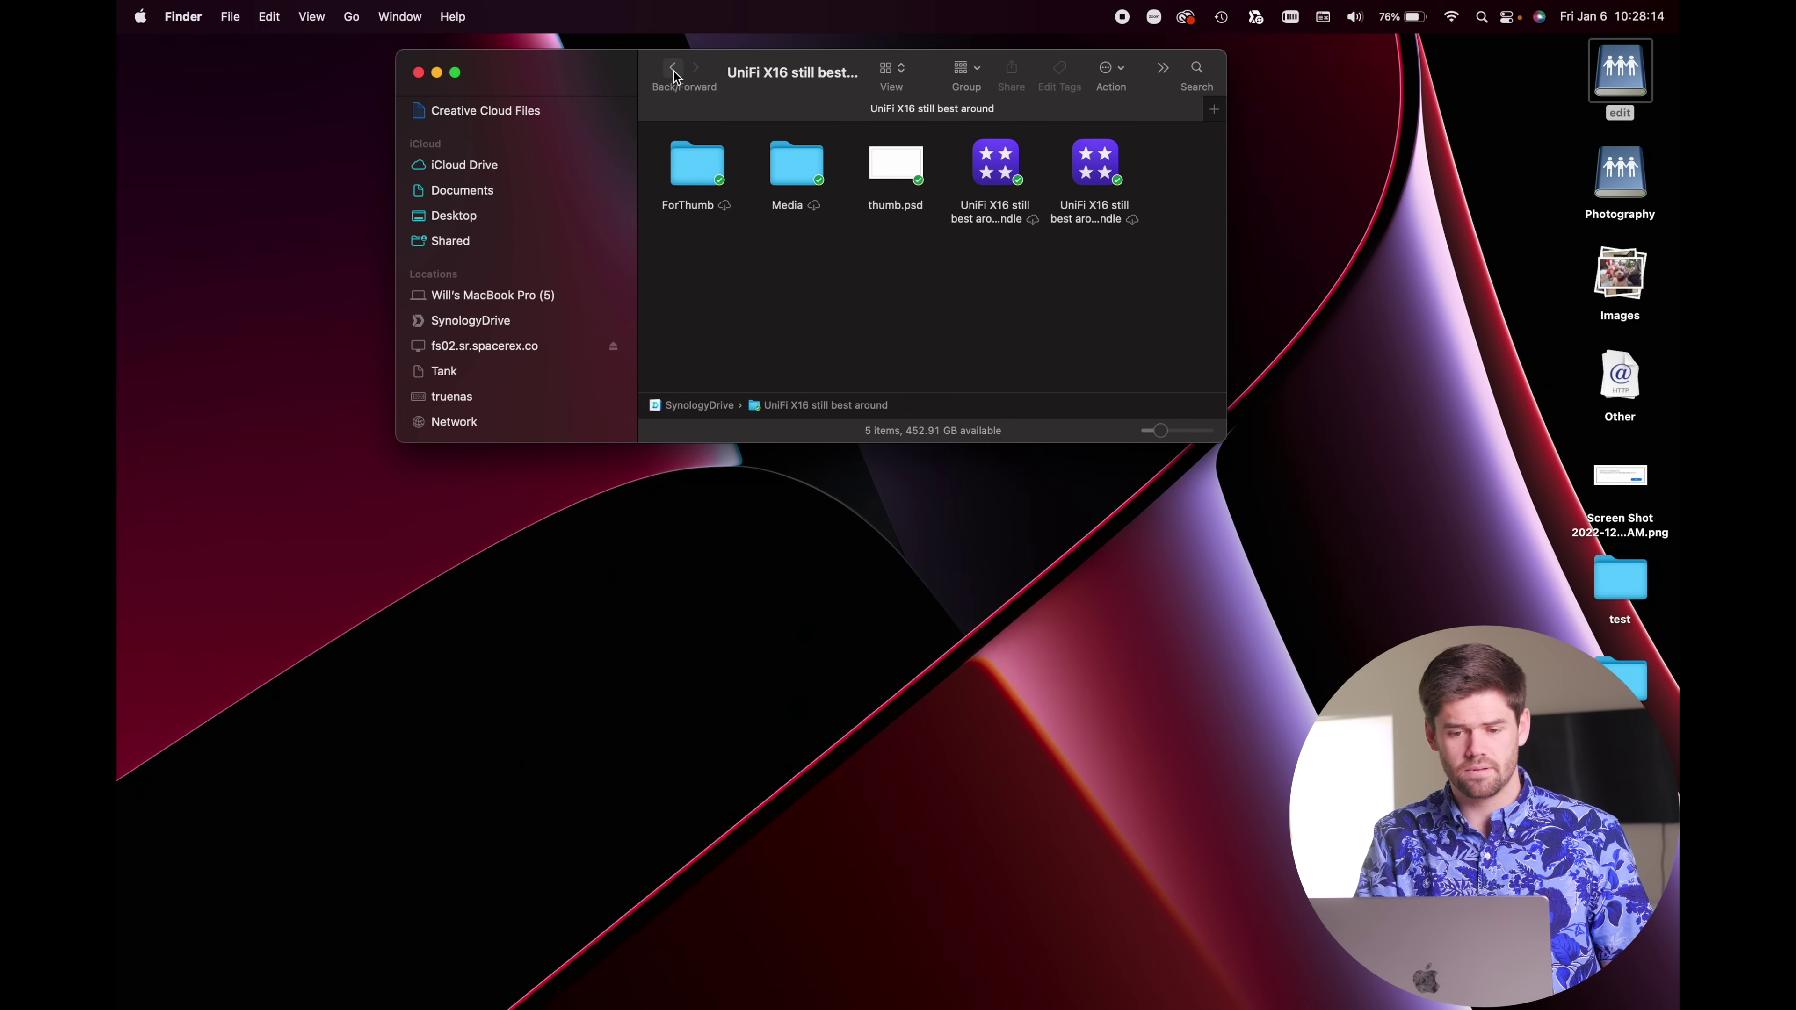
left_click(782, 73, "super")
left_click(768, 94)
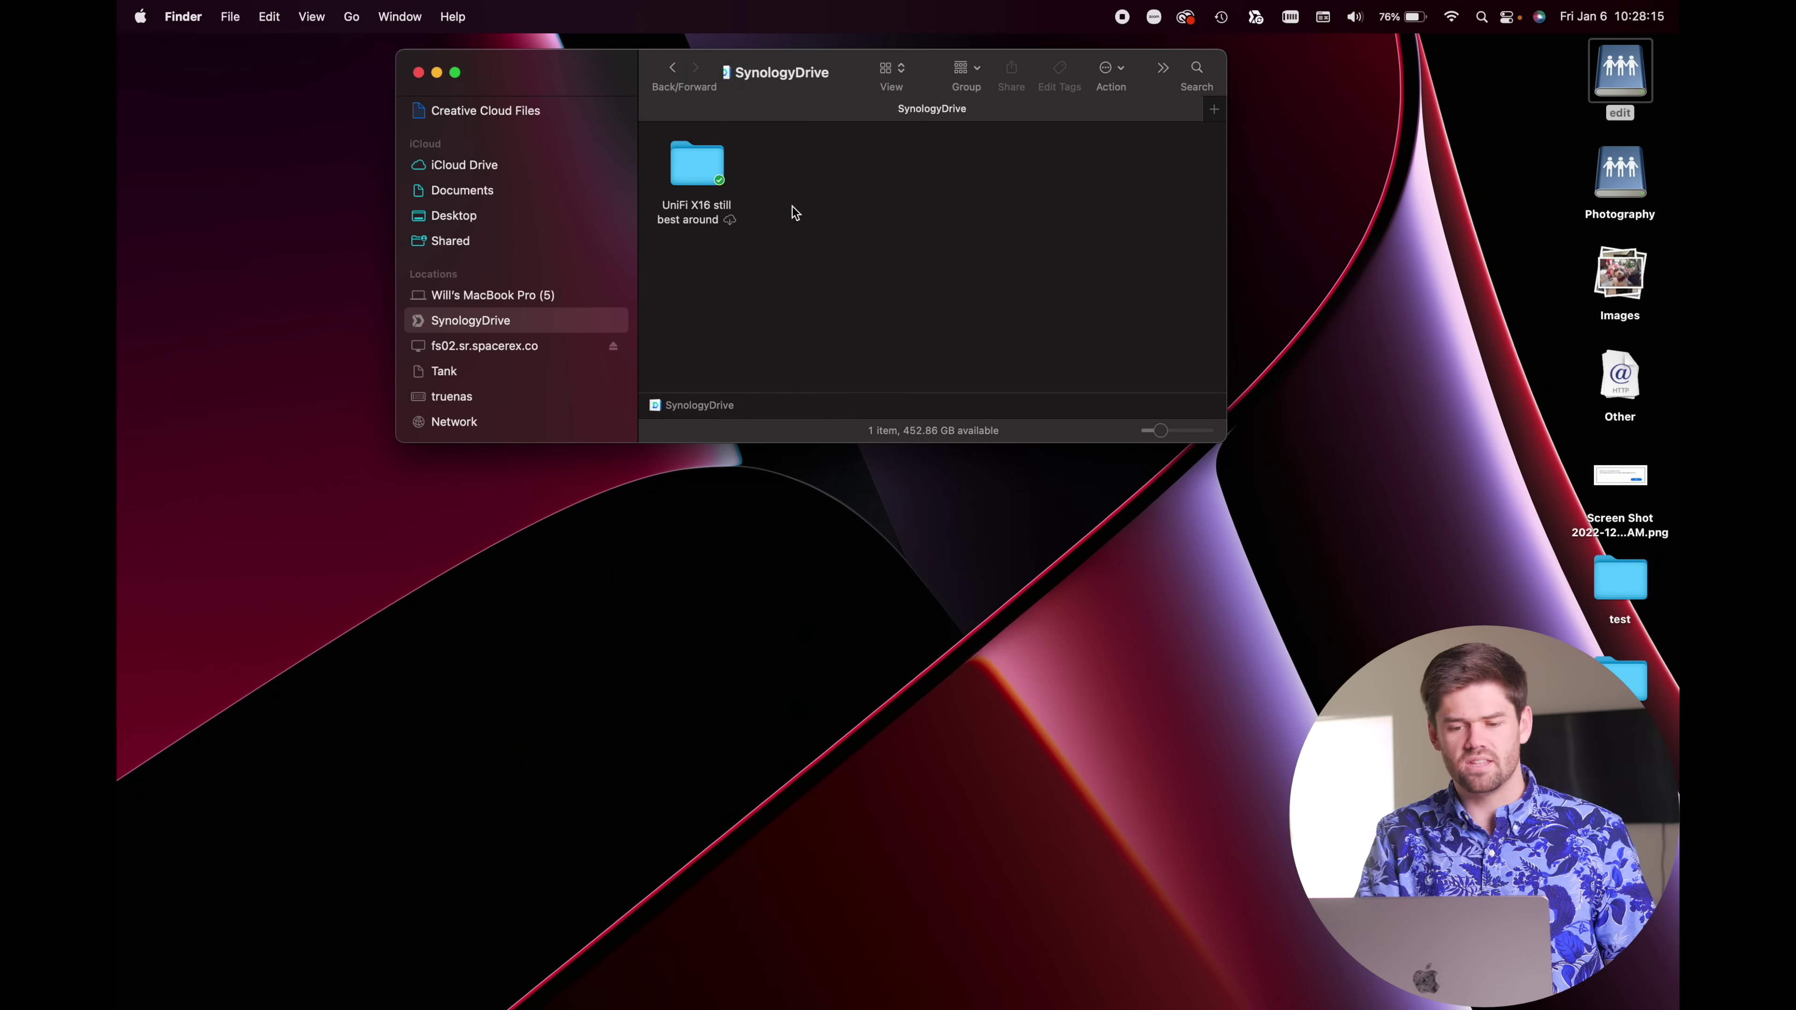
right_click(699, 190)
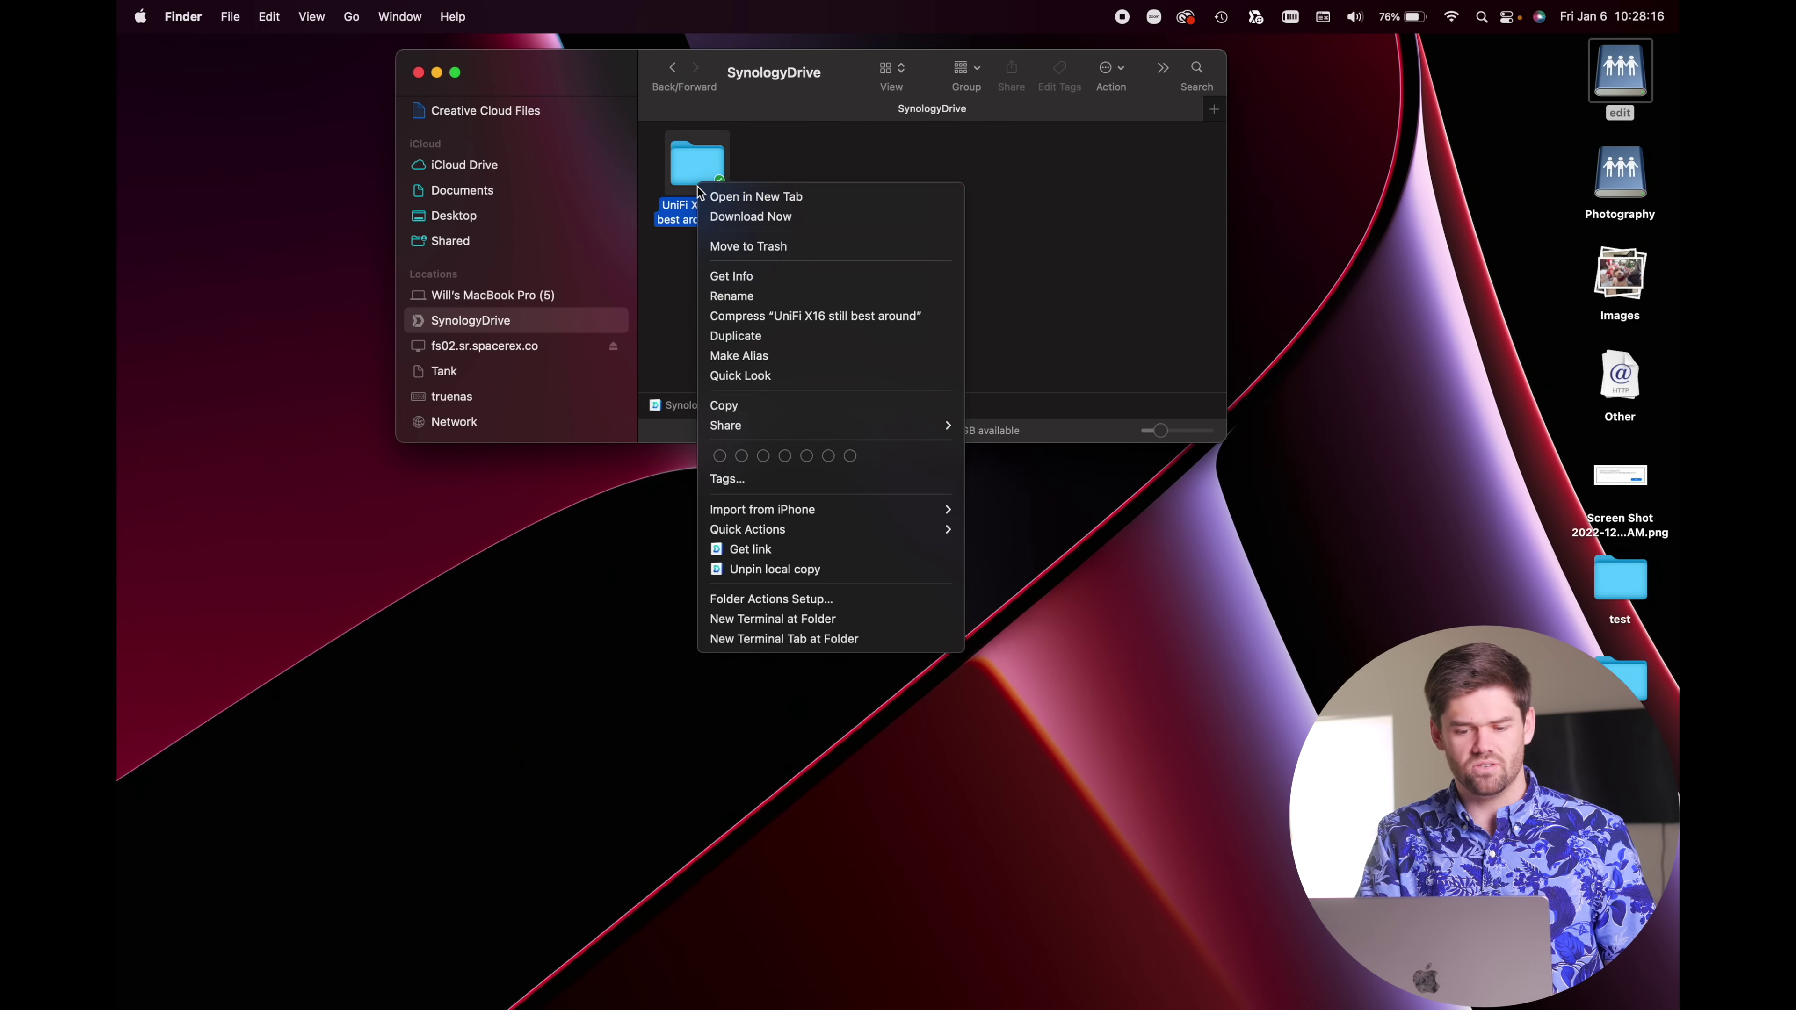
left_click(797, 570)
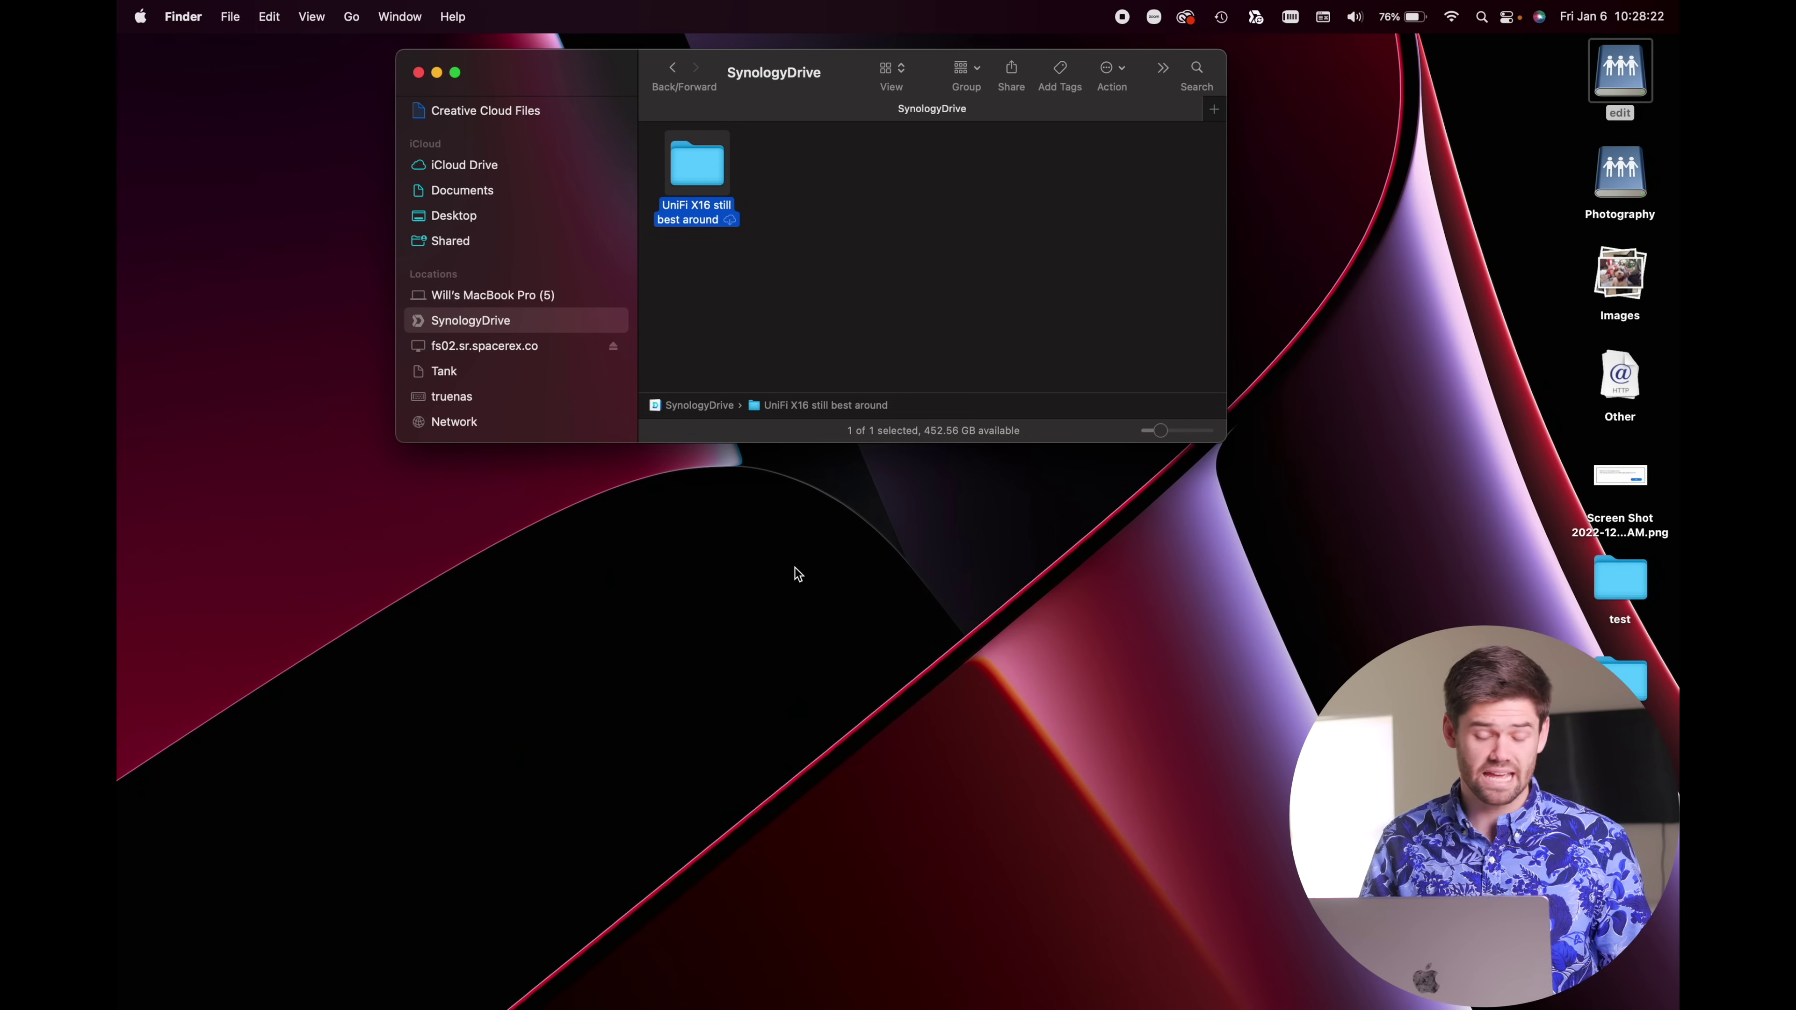
Open thumb.psd in Photoshop from the UniFi X16 folder, close it, and reselect it in Finder
double_click(692, 153)
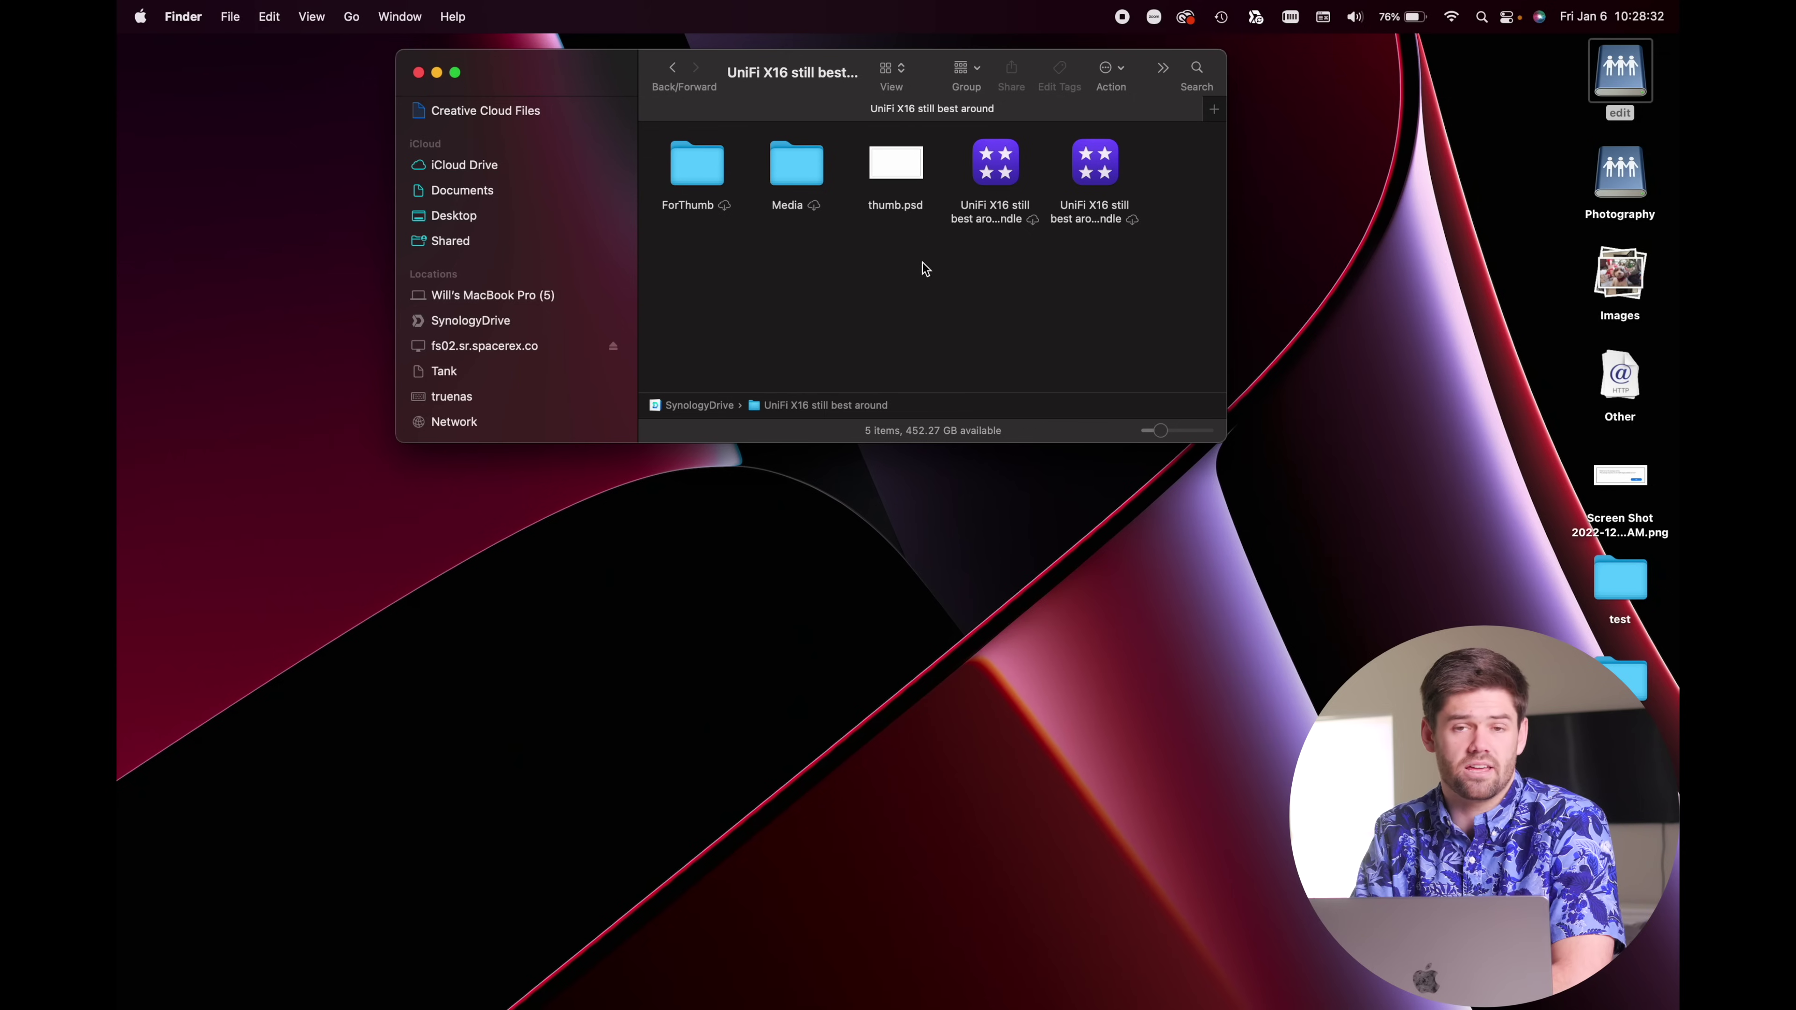
left_click(912, 157)
double_click(912, 162)
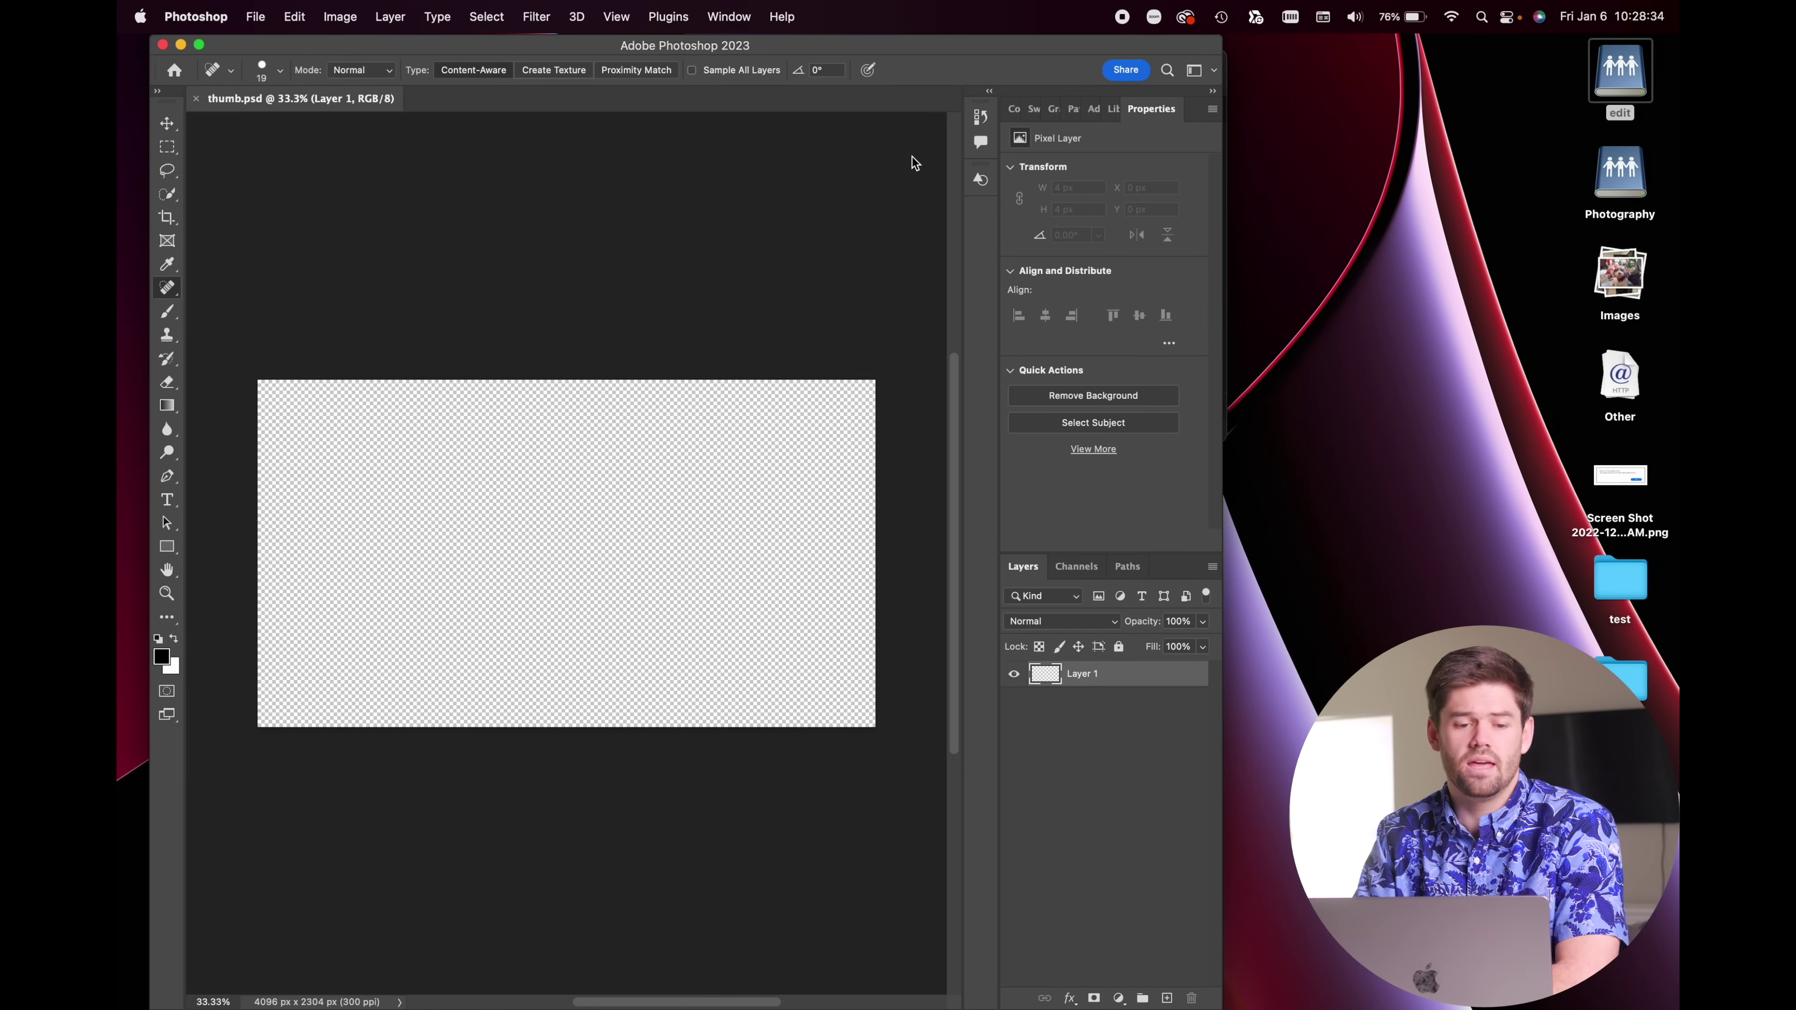
key("super+w")
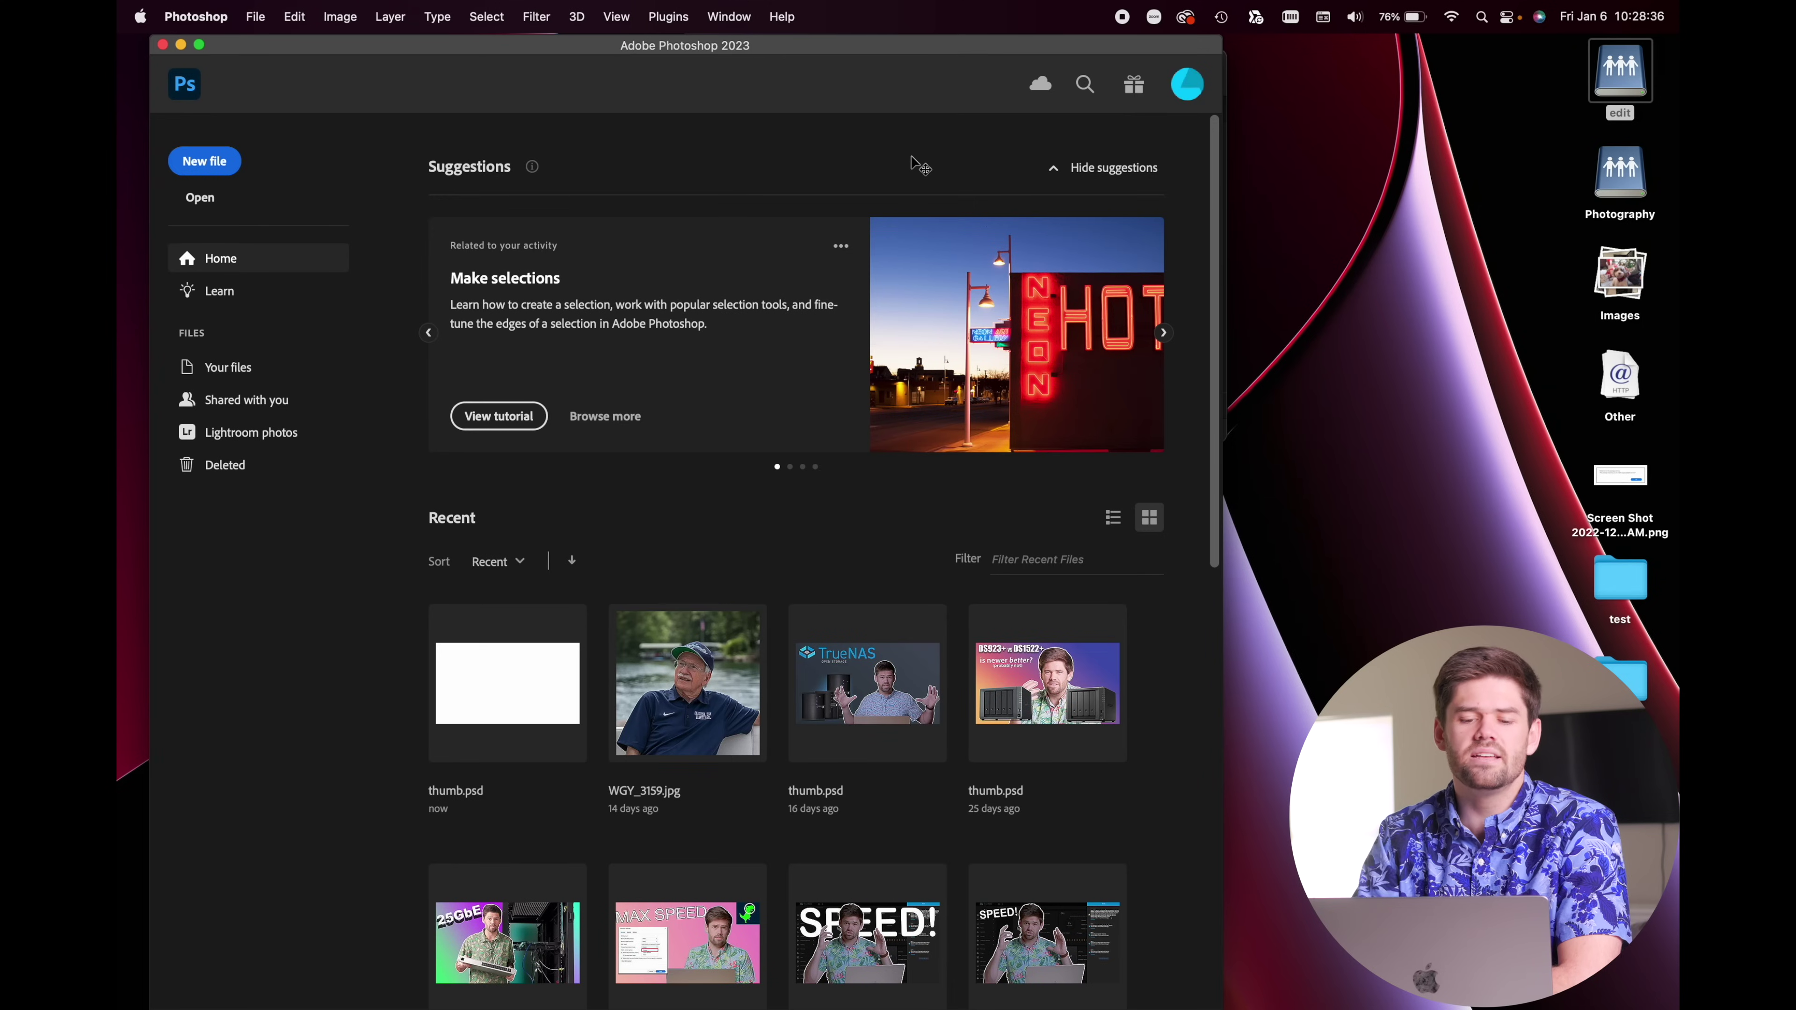
left_click(162, 45)
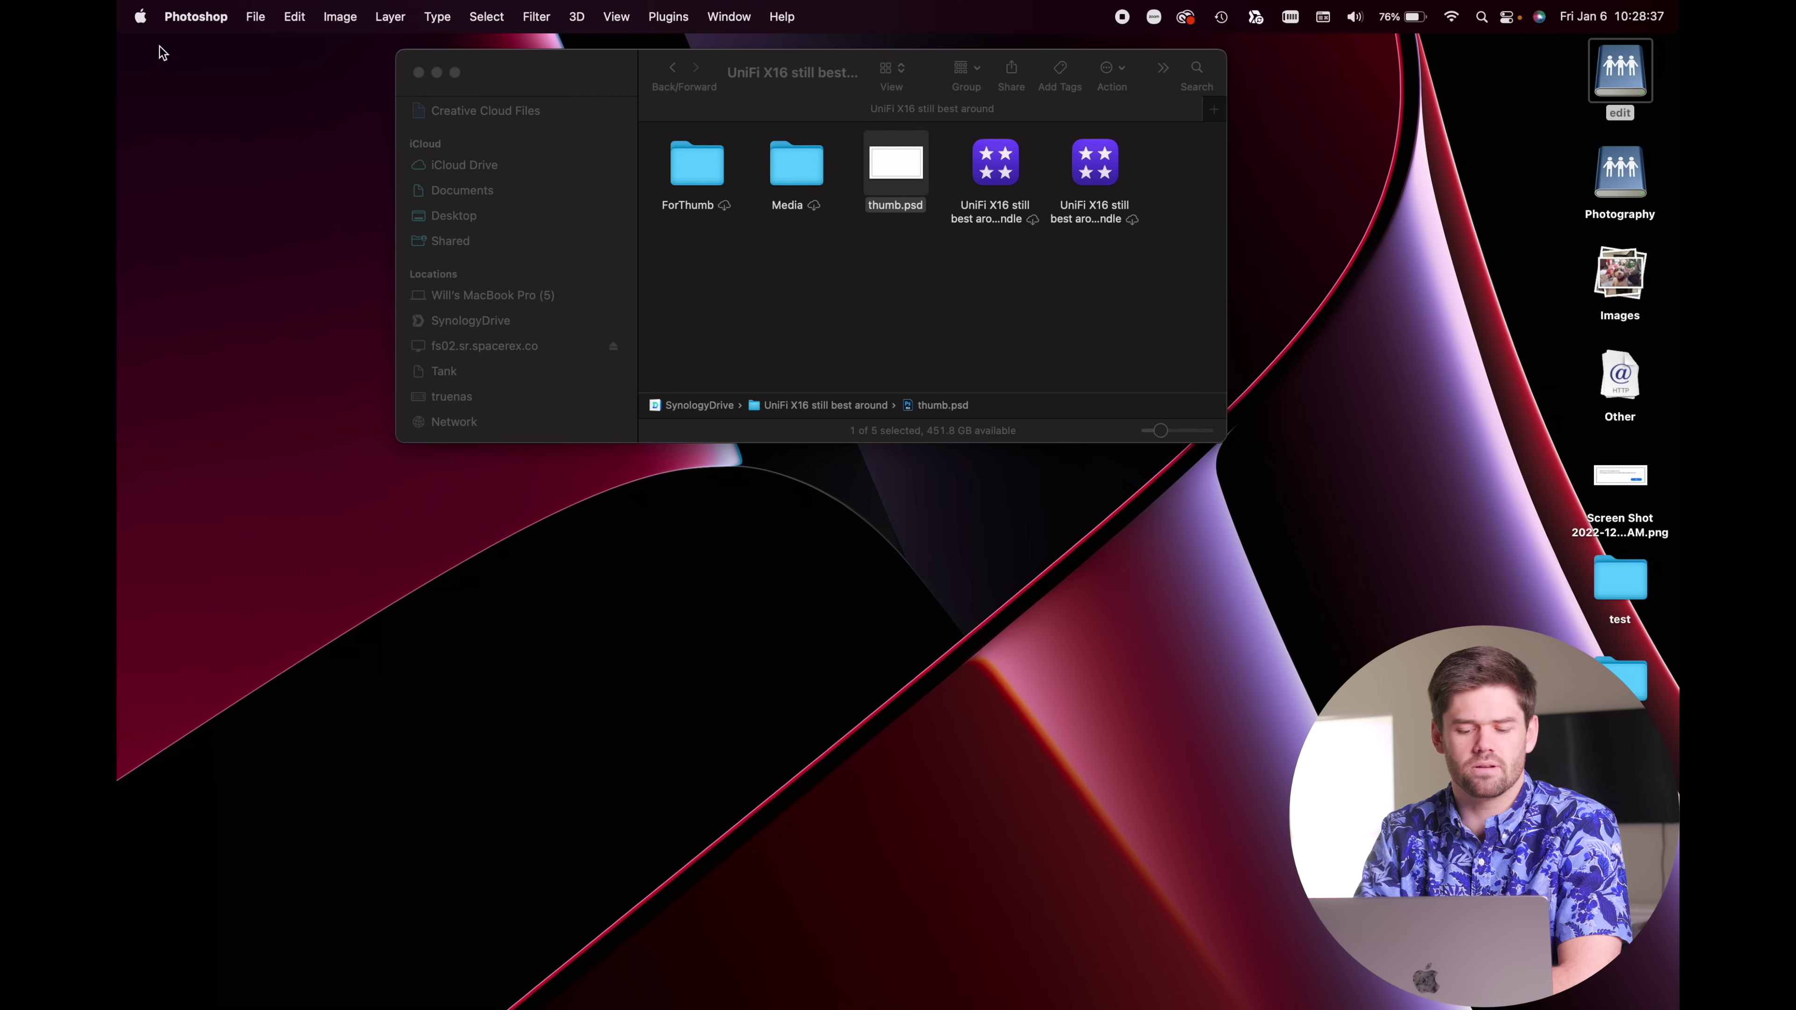
left_click(848, 300)
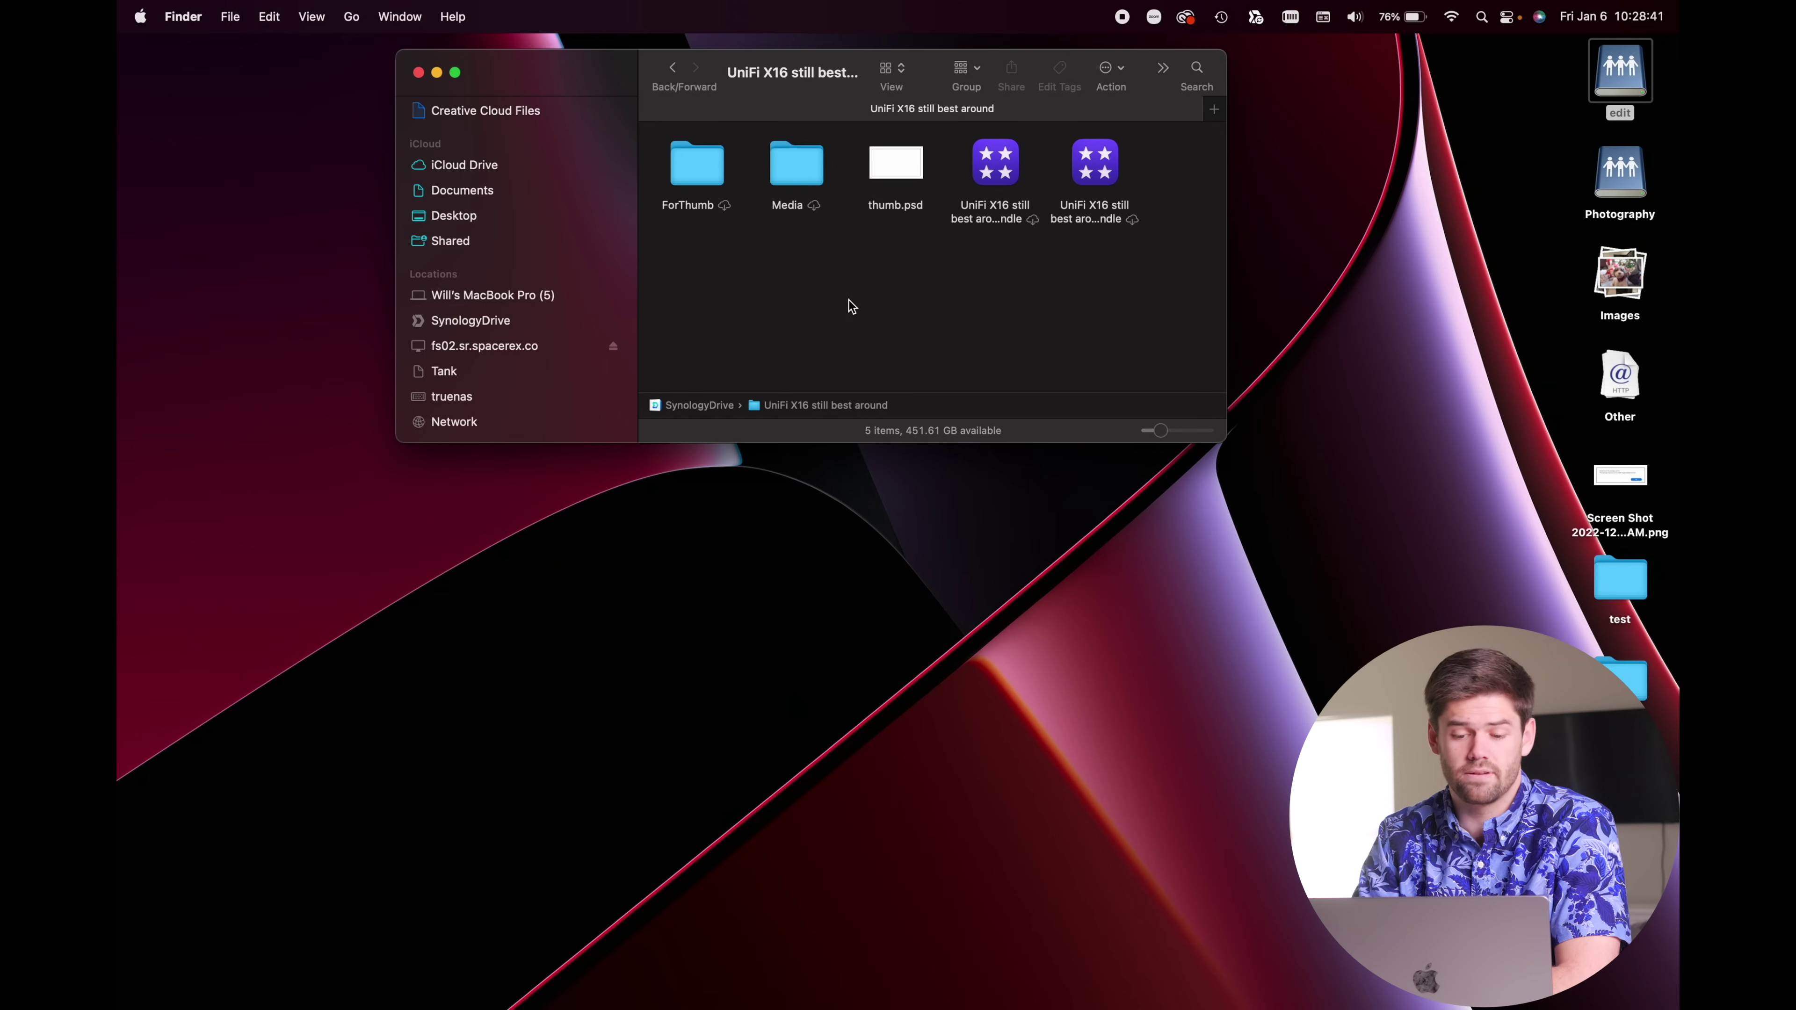
left_click(910, 166)
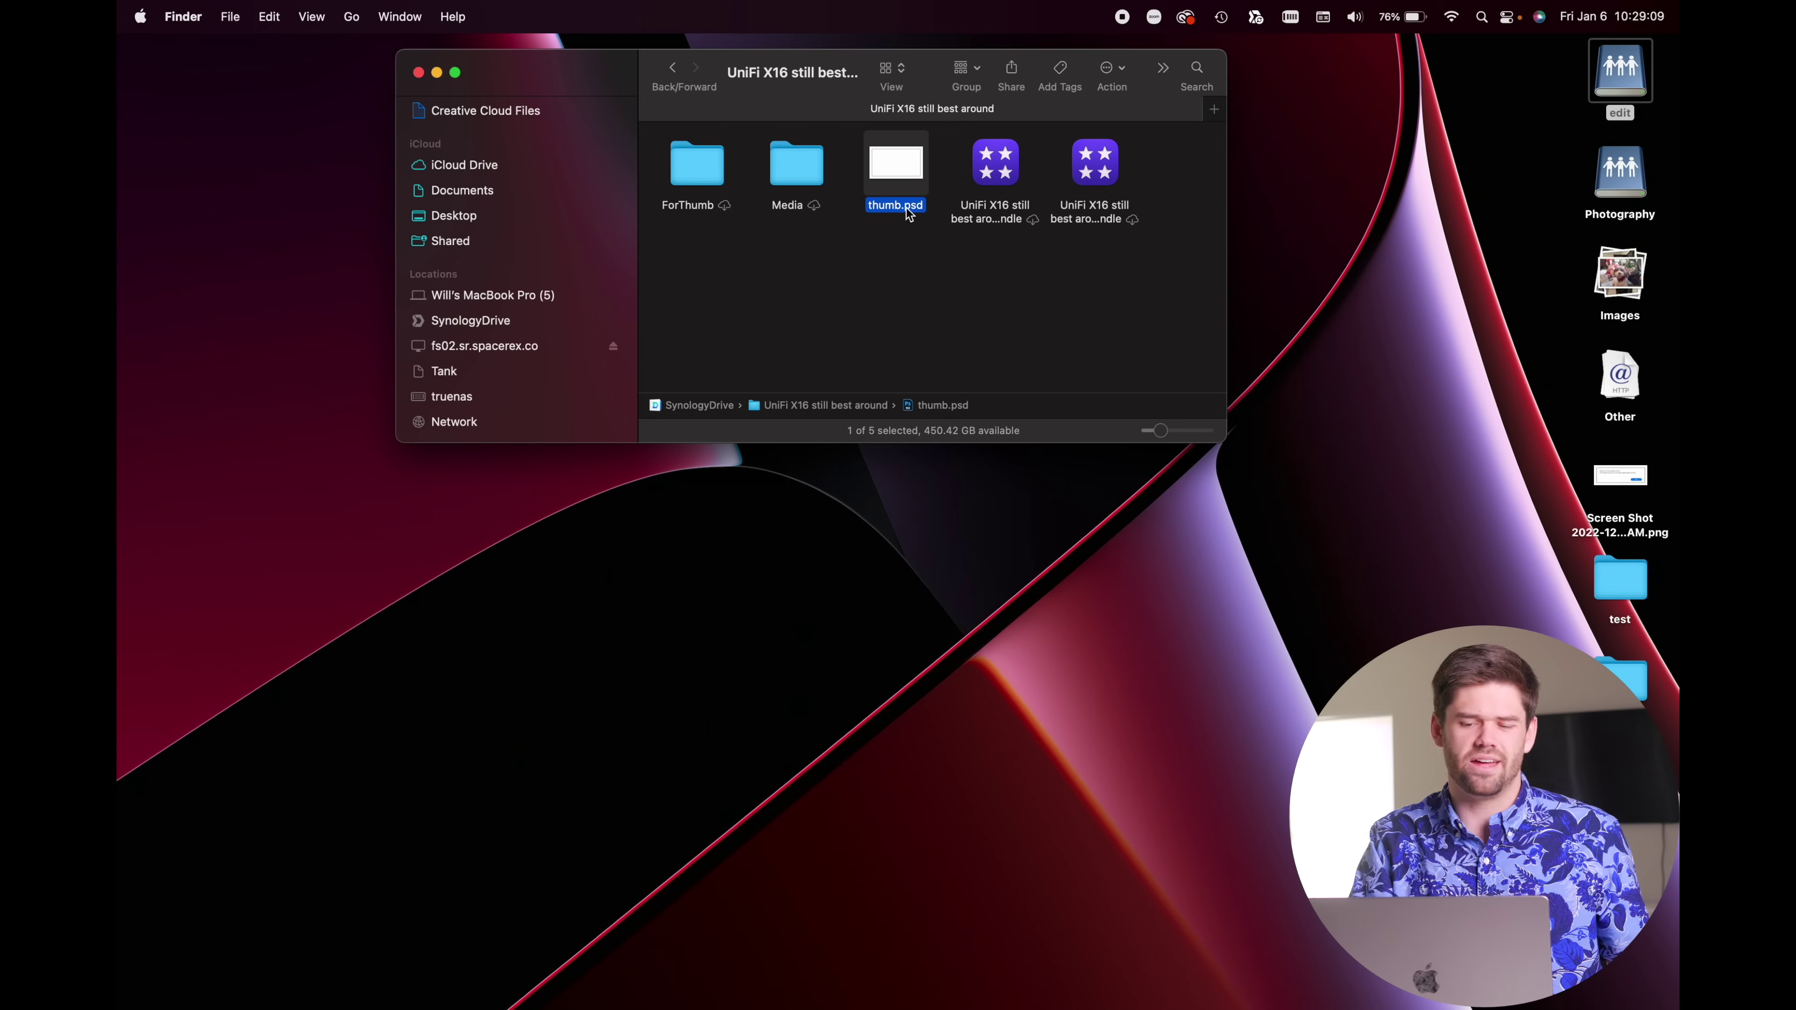
Make thumb.psd online-only again by removing its local download, then open the Media folder
right_click(903, 176)
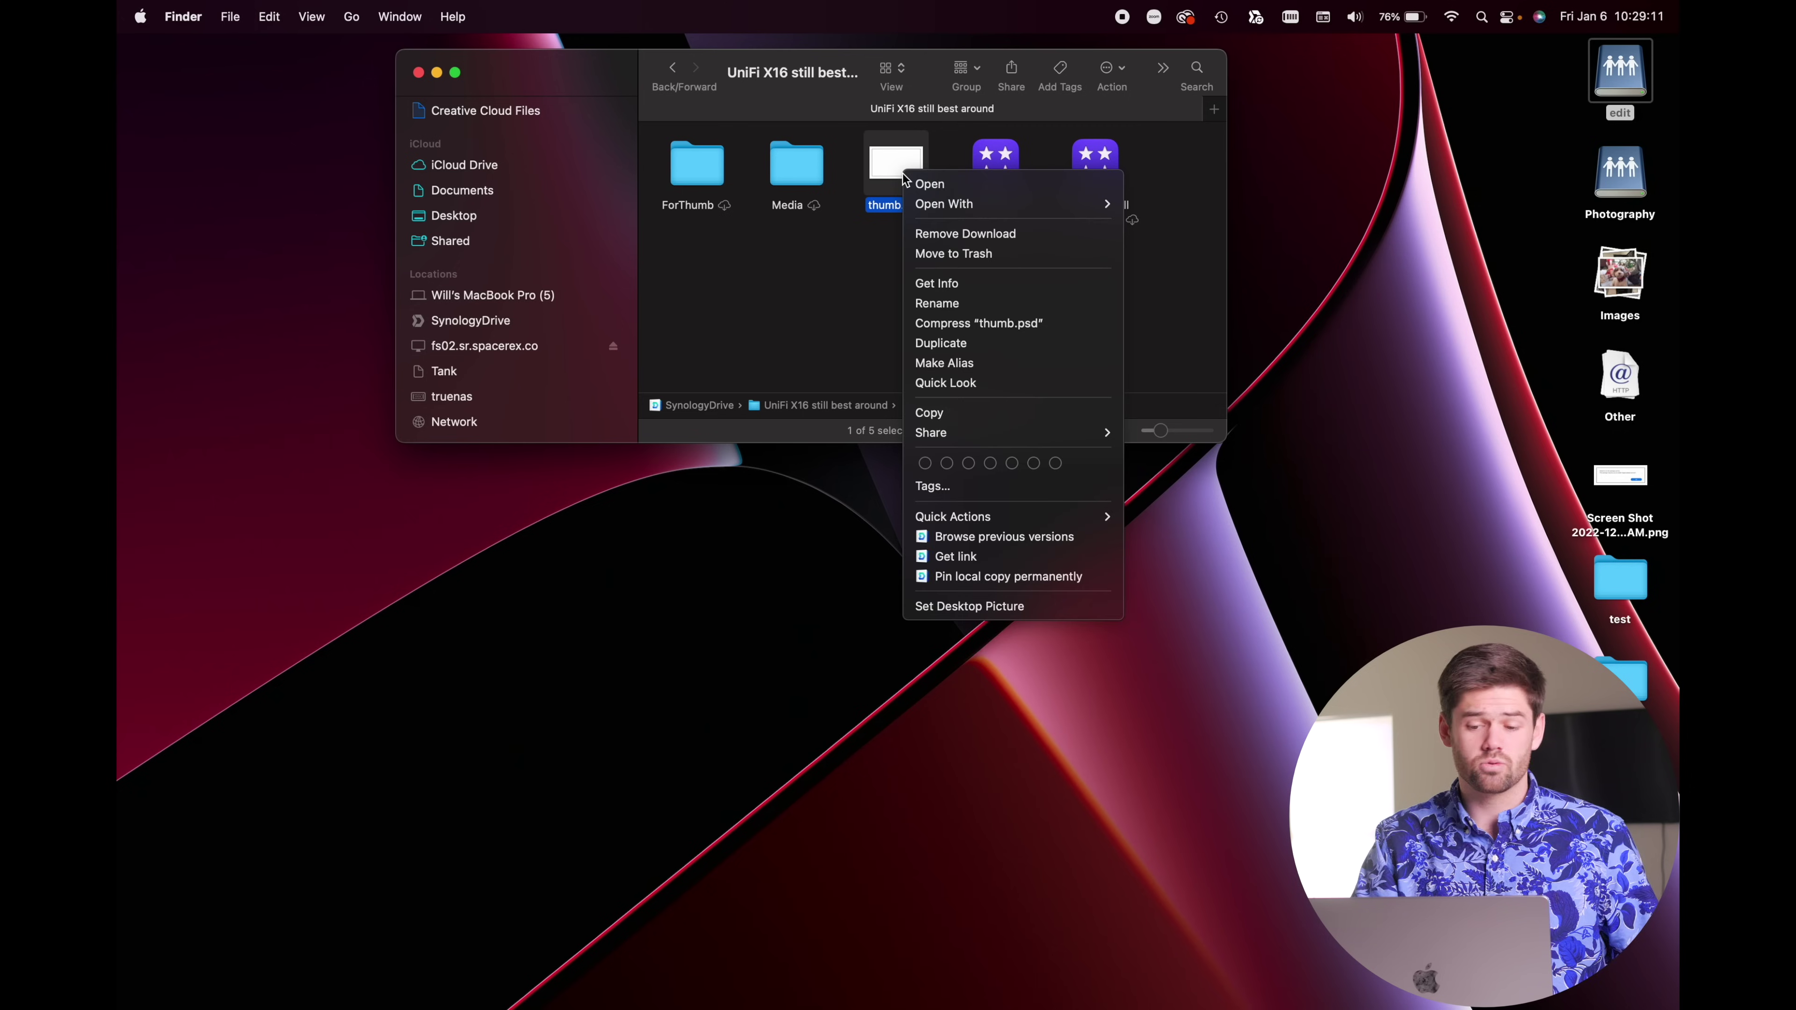
left_click(983, 235)
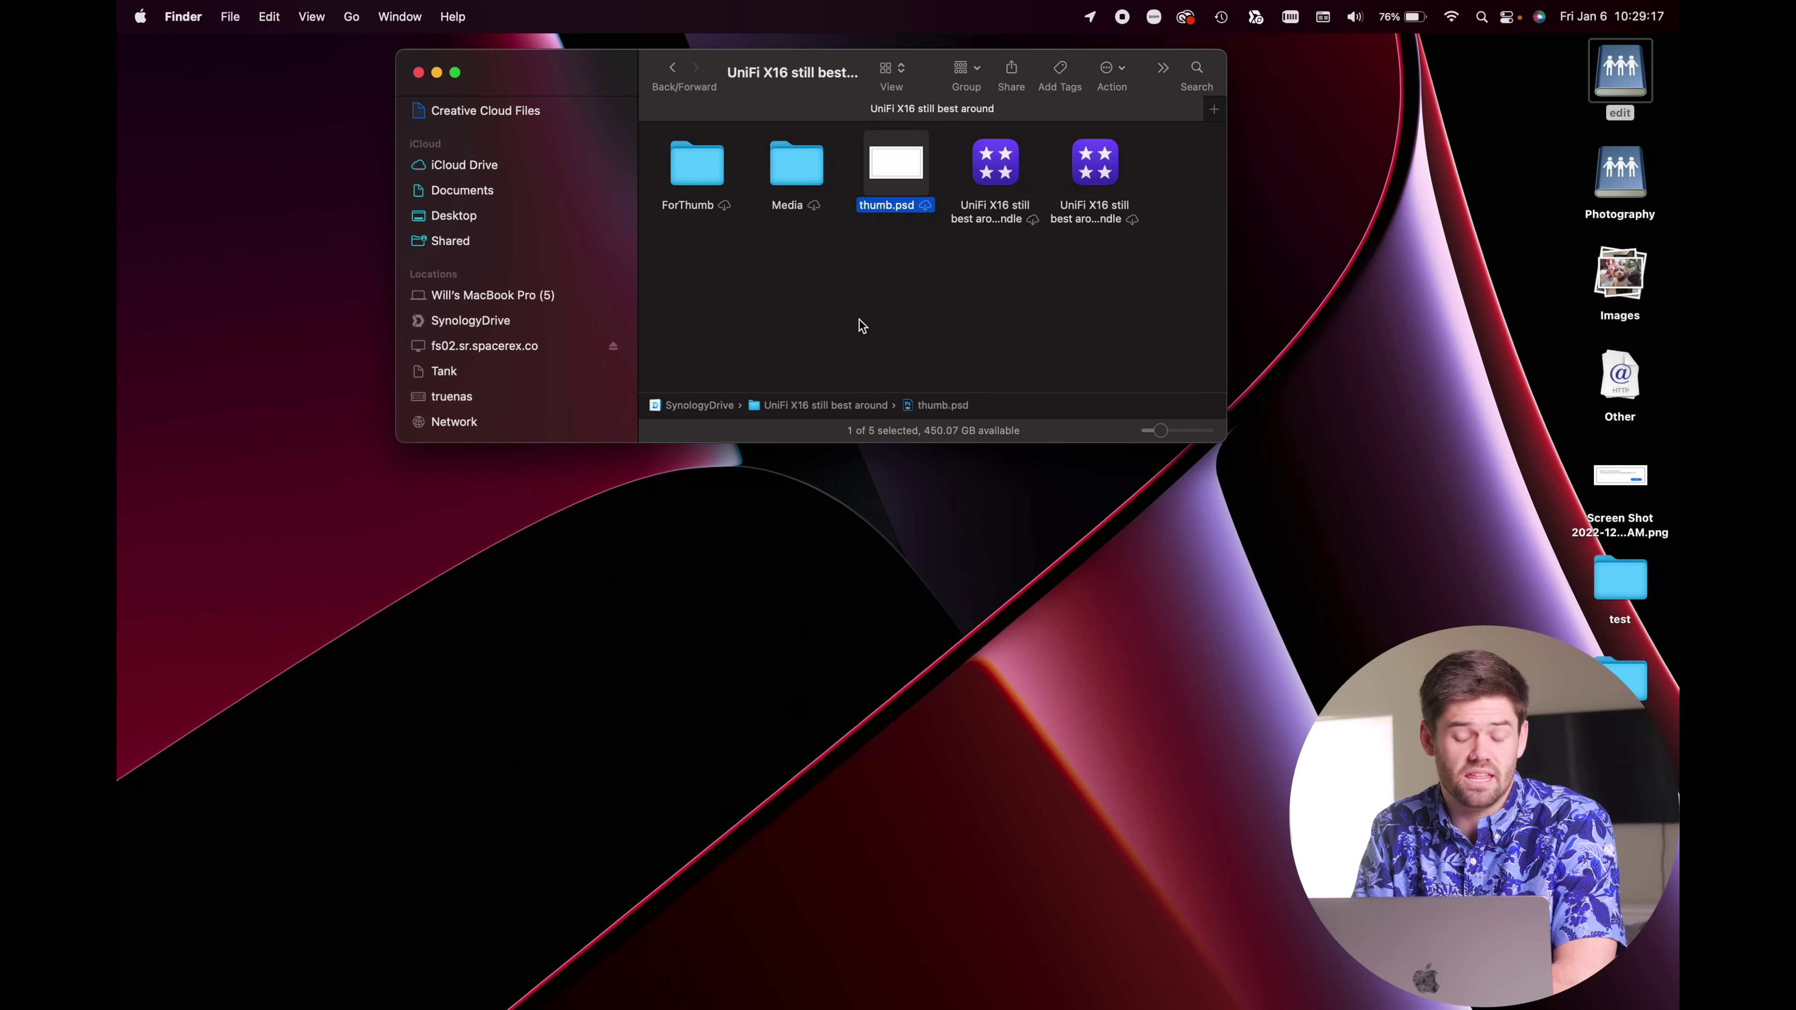
double_click(797, 151)
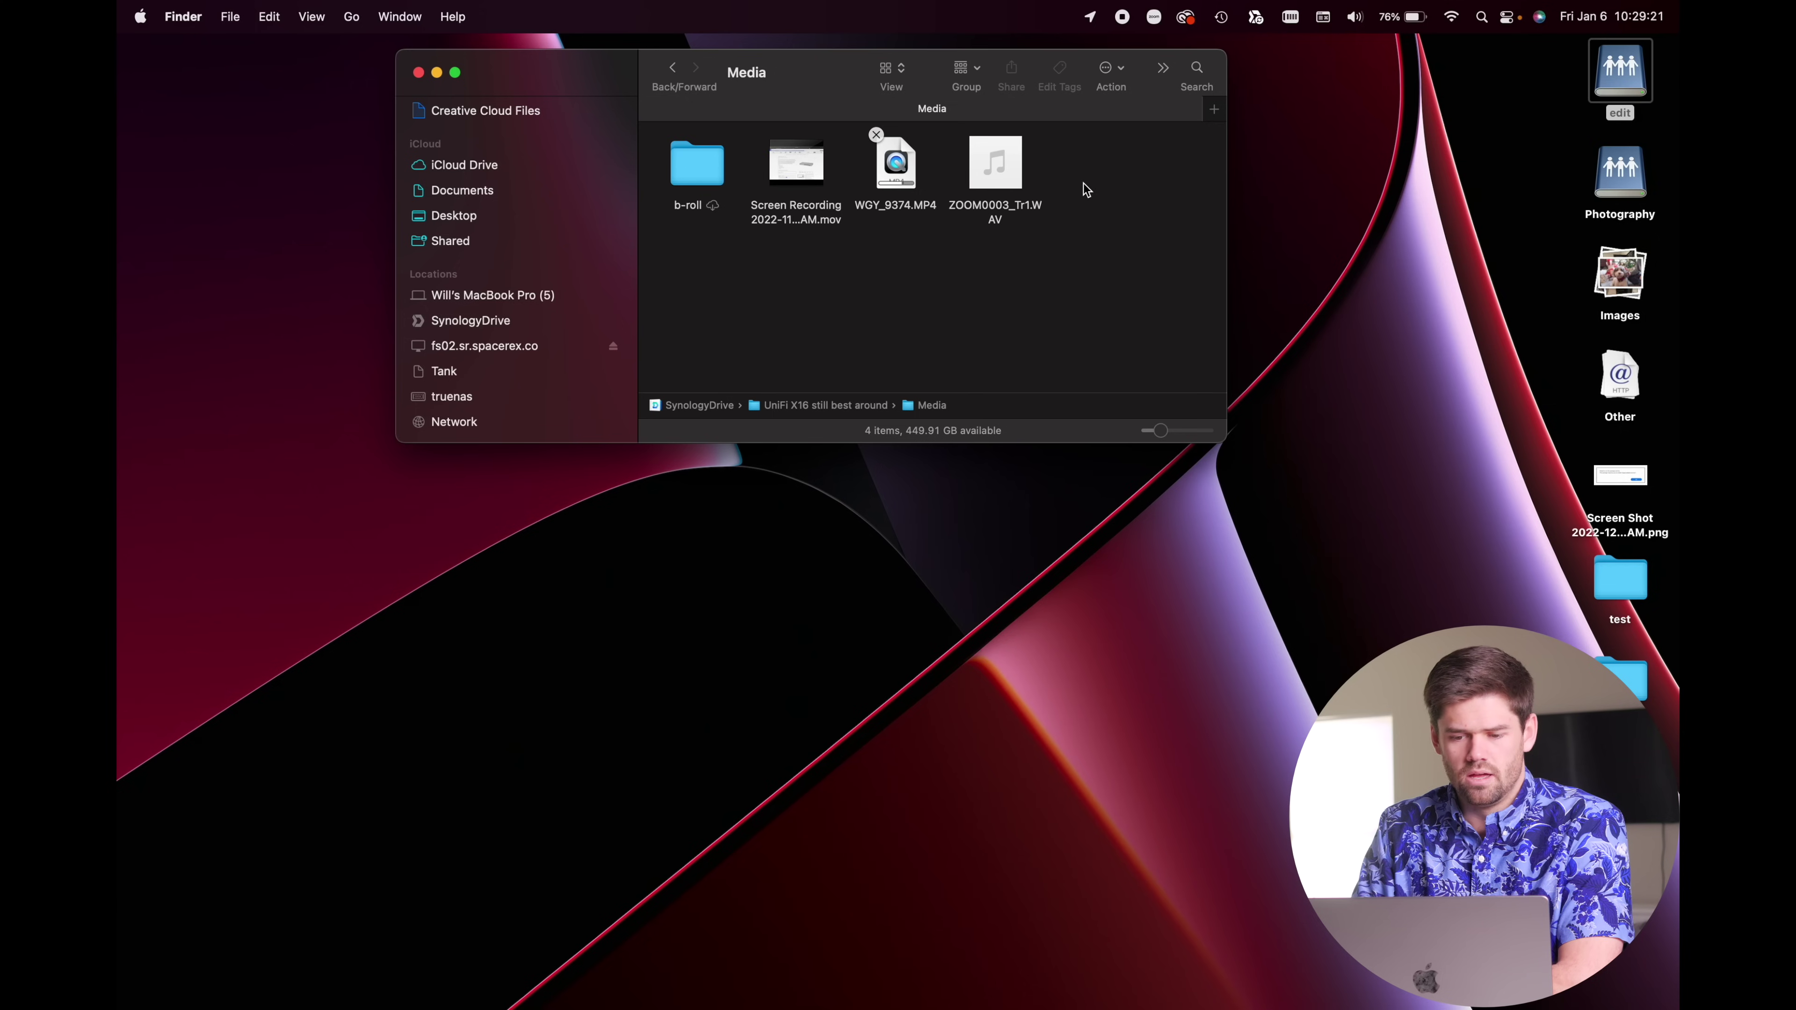
left_click_drag(1087, 189, 778, 177)
left_click(860, 338)
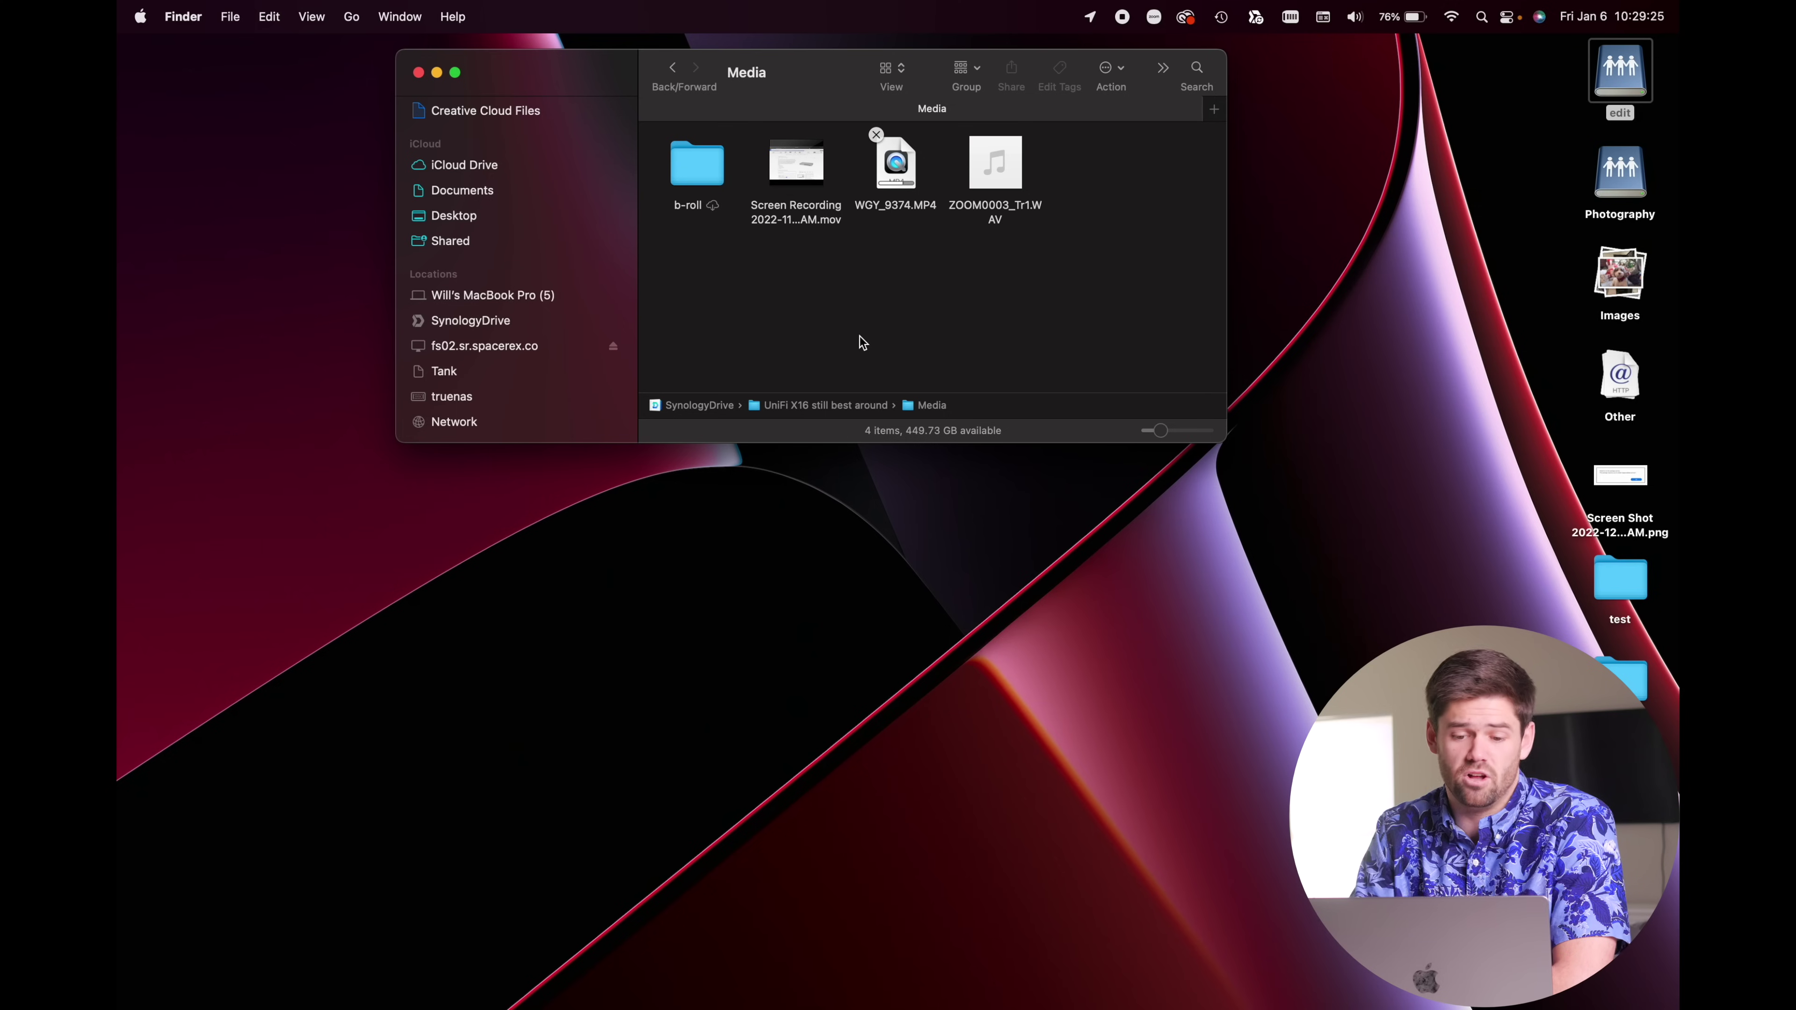
Preview the Screen Recording video in Quick Look, then return to UniFi X16 still best around
double_click(814, 180)
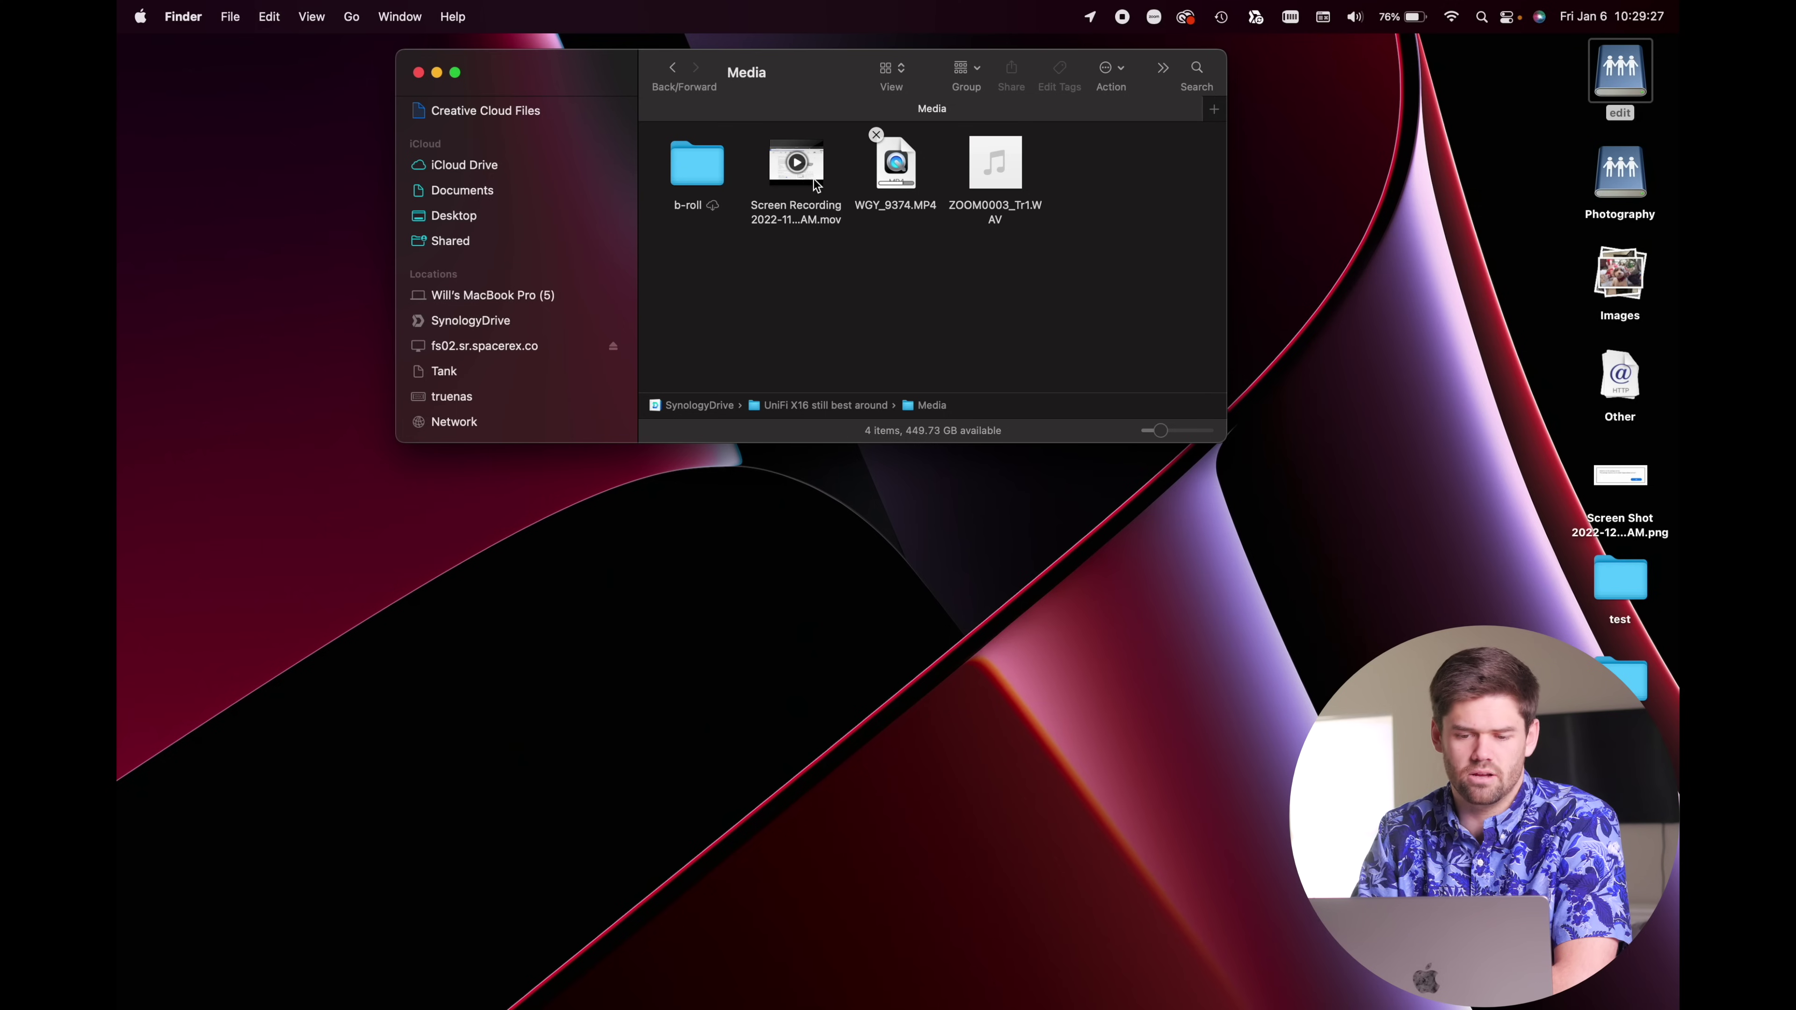
left_click(811, 178)
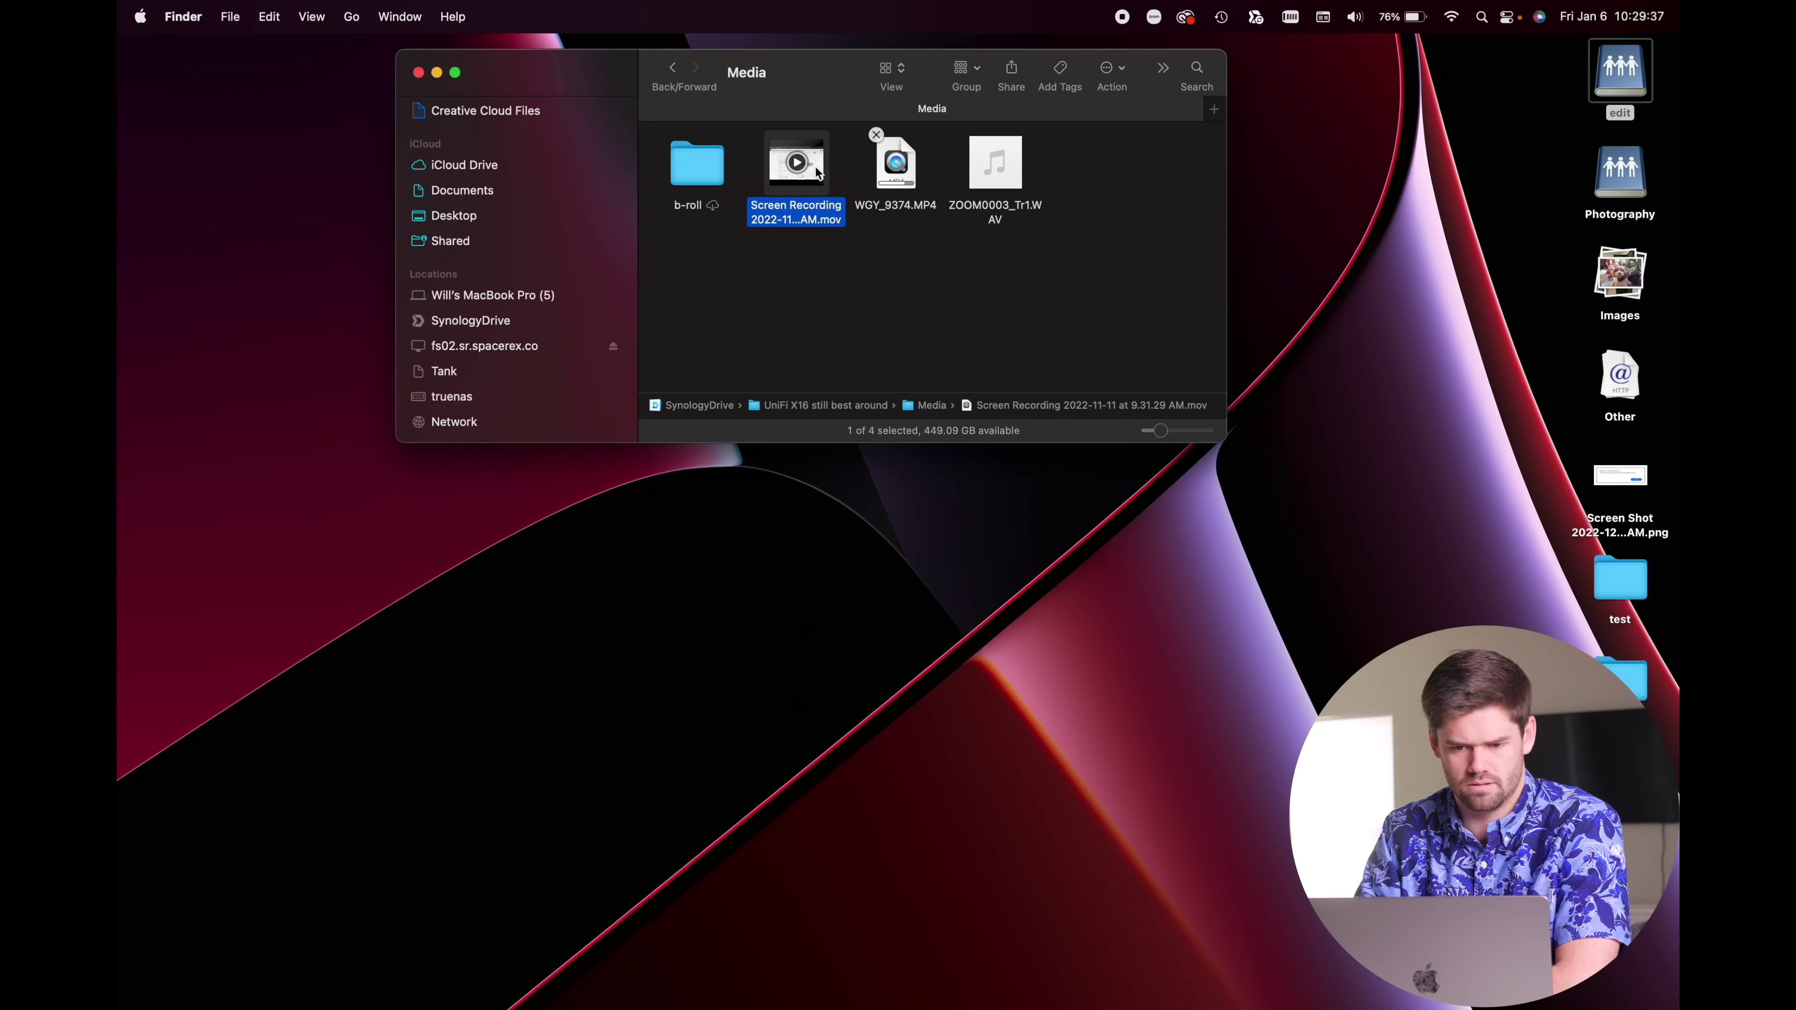
key("space")
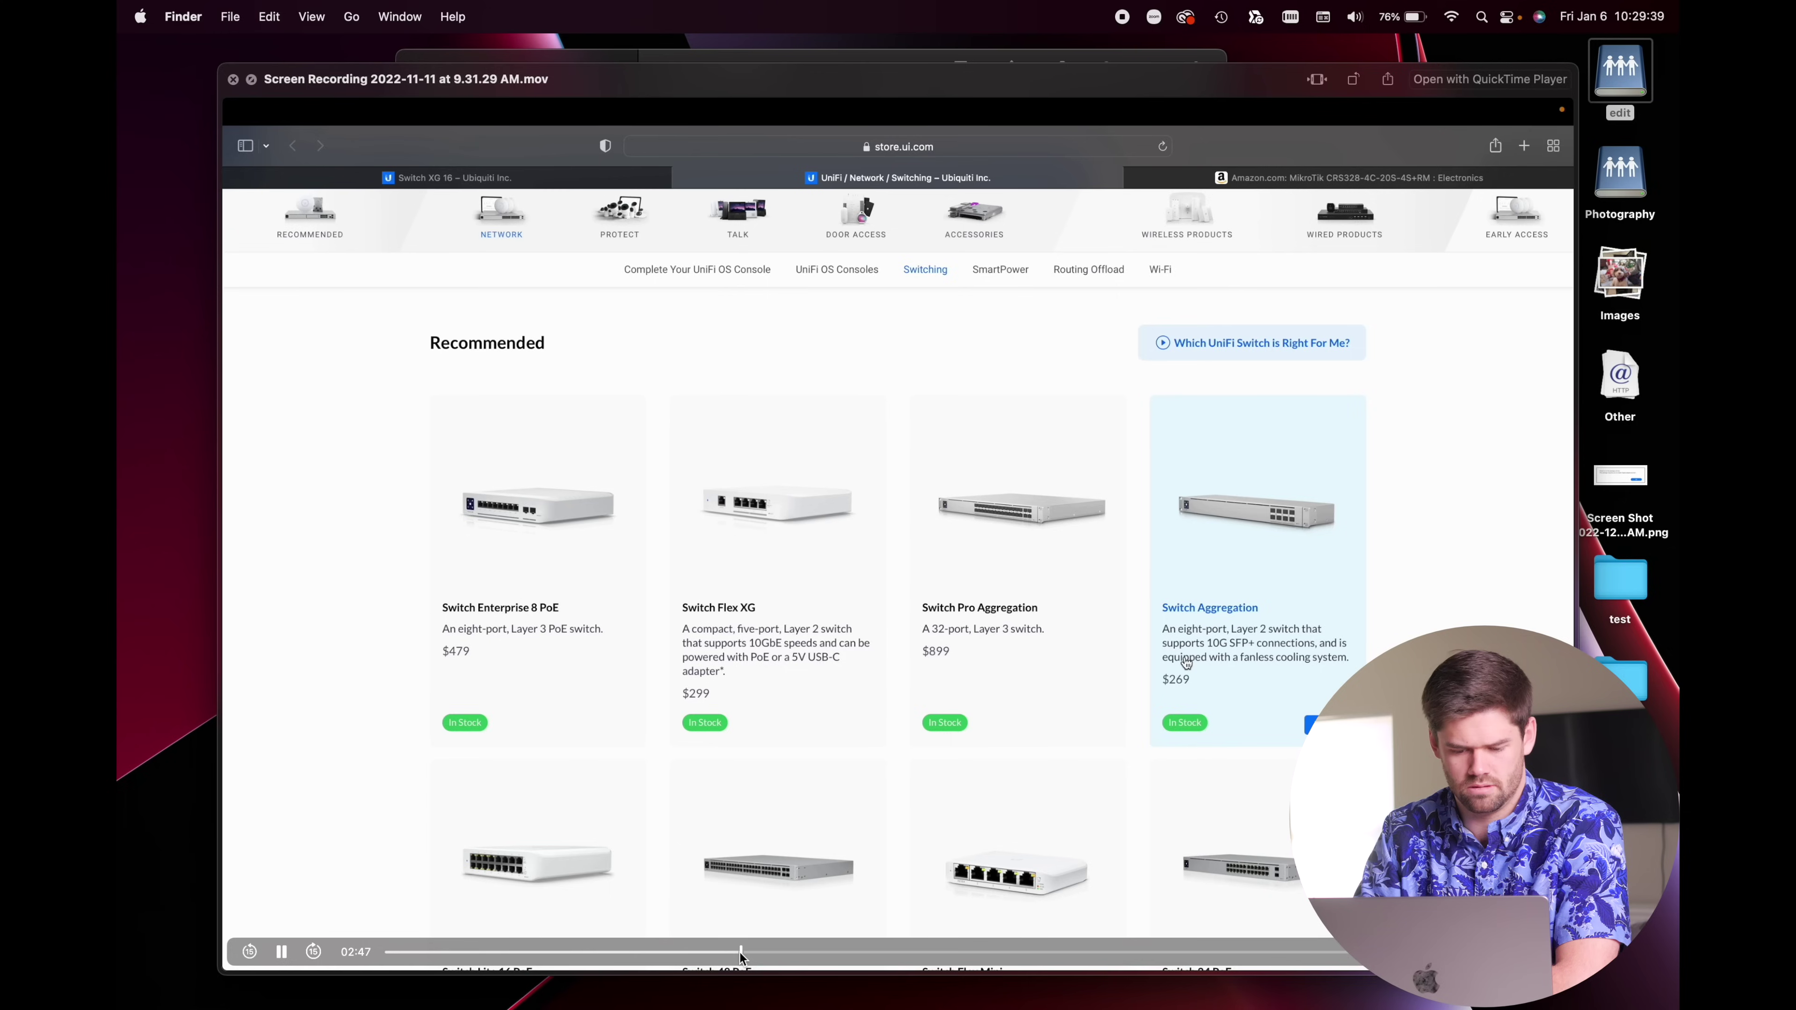
key("space")
left_click(906, 268)
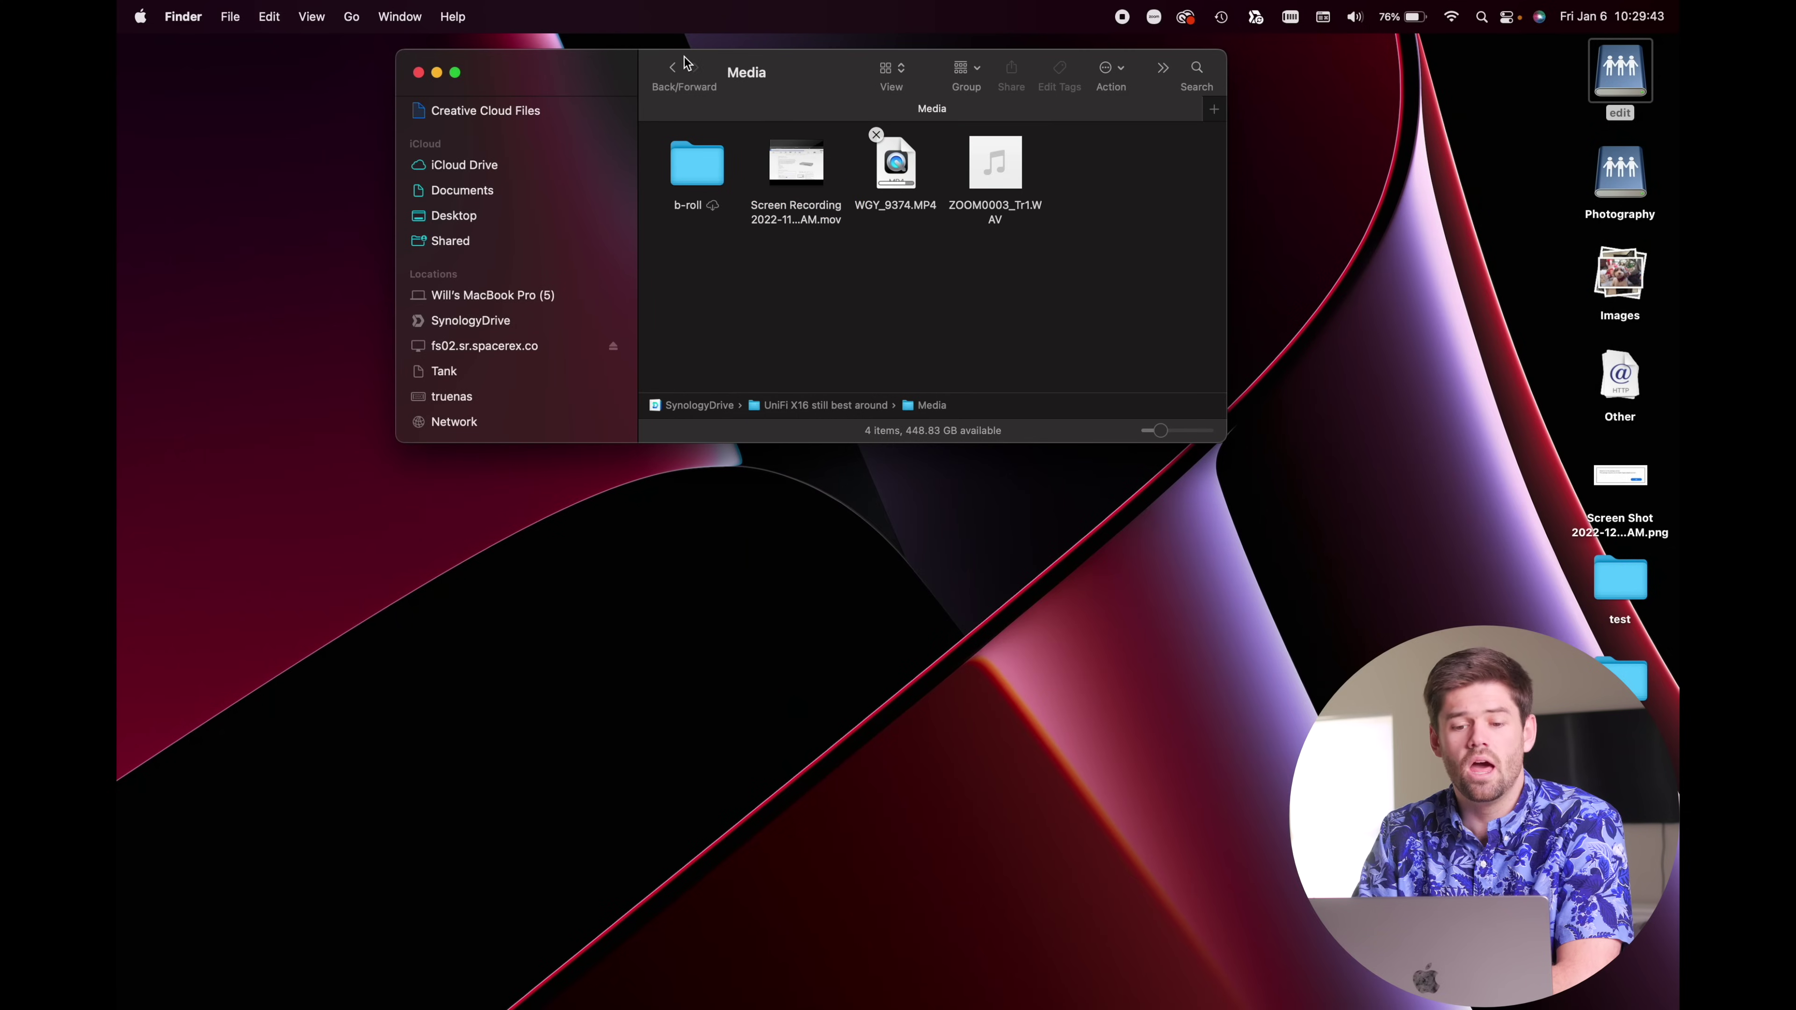
key("super+bracketleft")
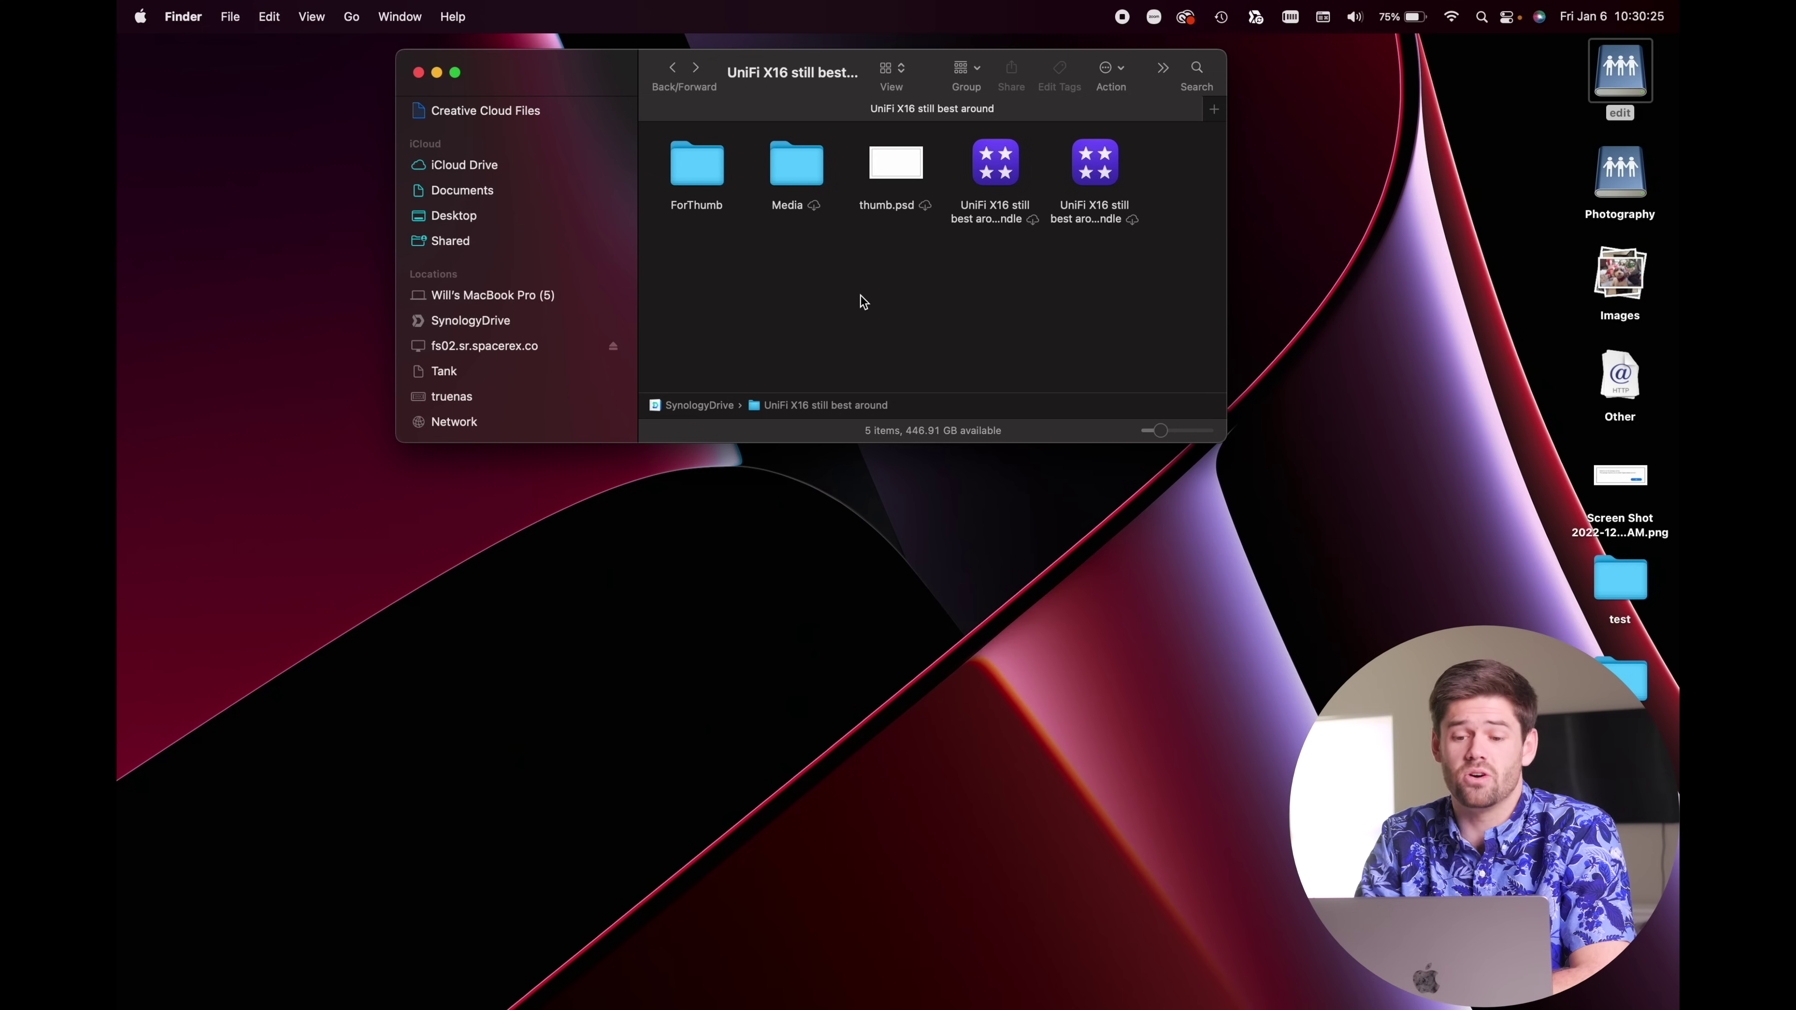
Rename thumb.psd to thumb2.psd in Finder
left_click(897, 185)
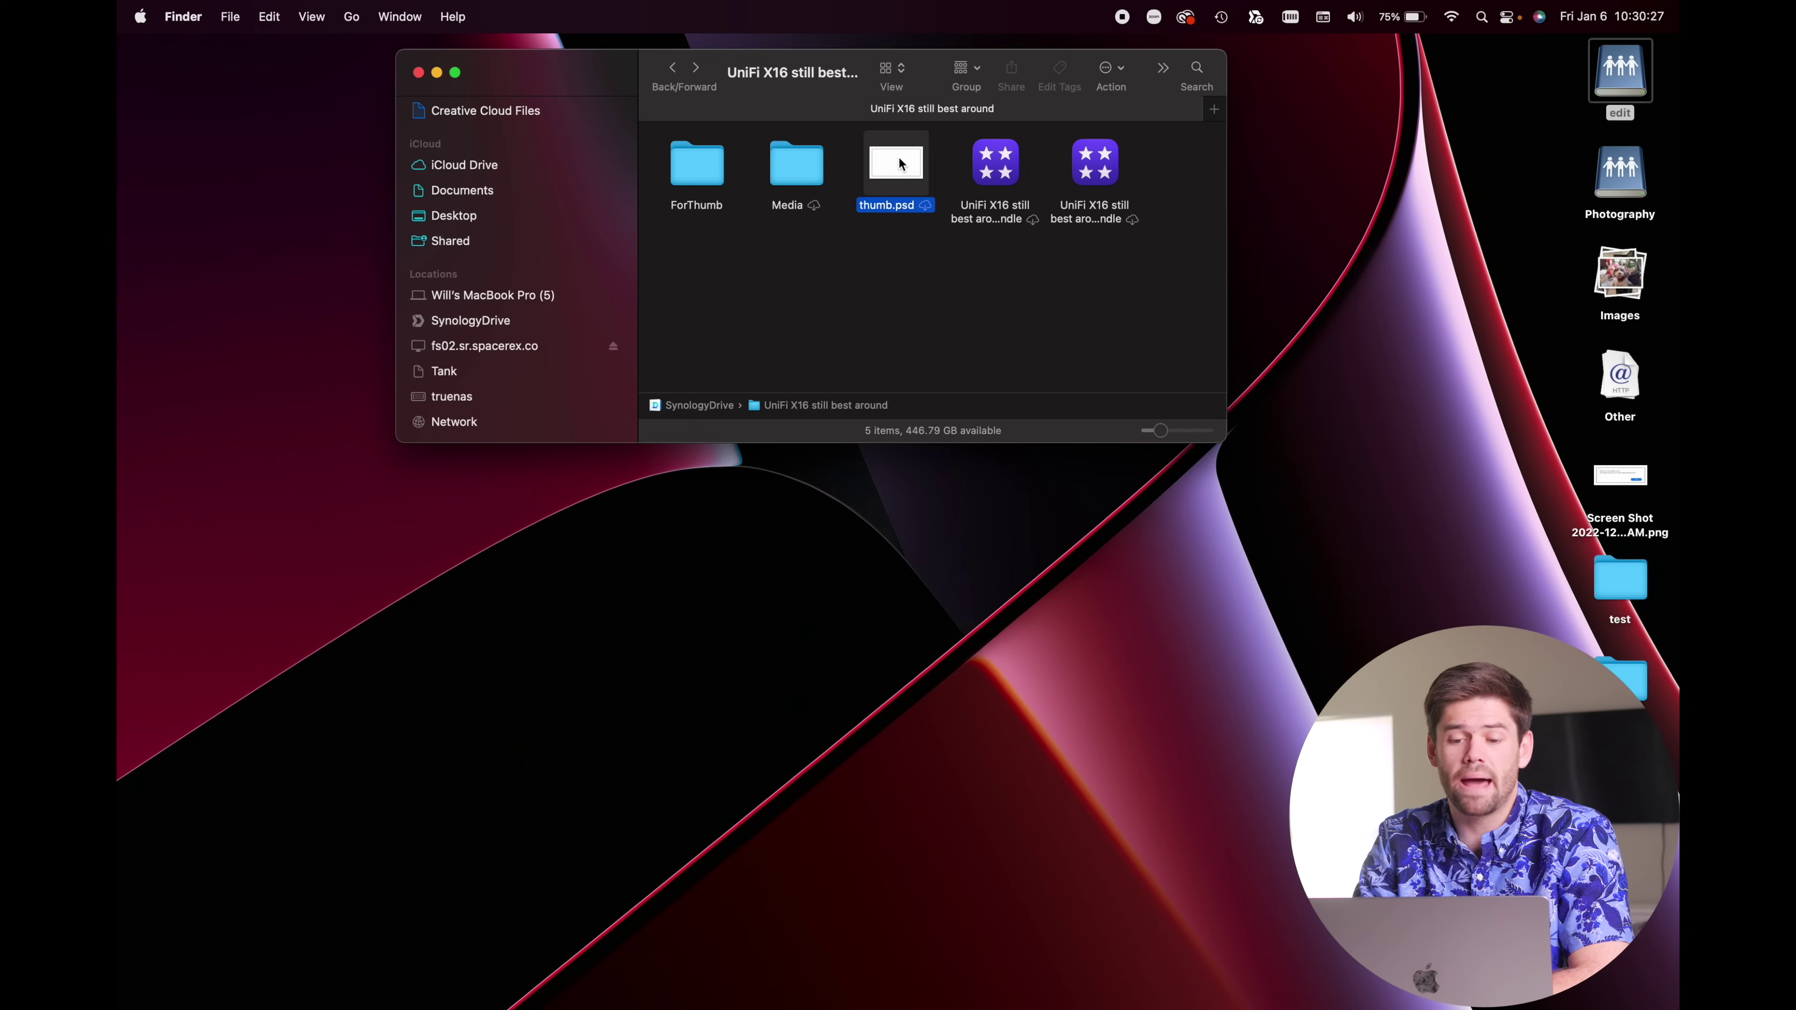
key("Return")
left_click(900, 205)
type("2")
key("Return")
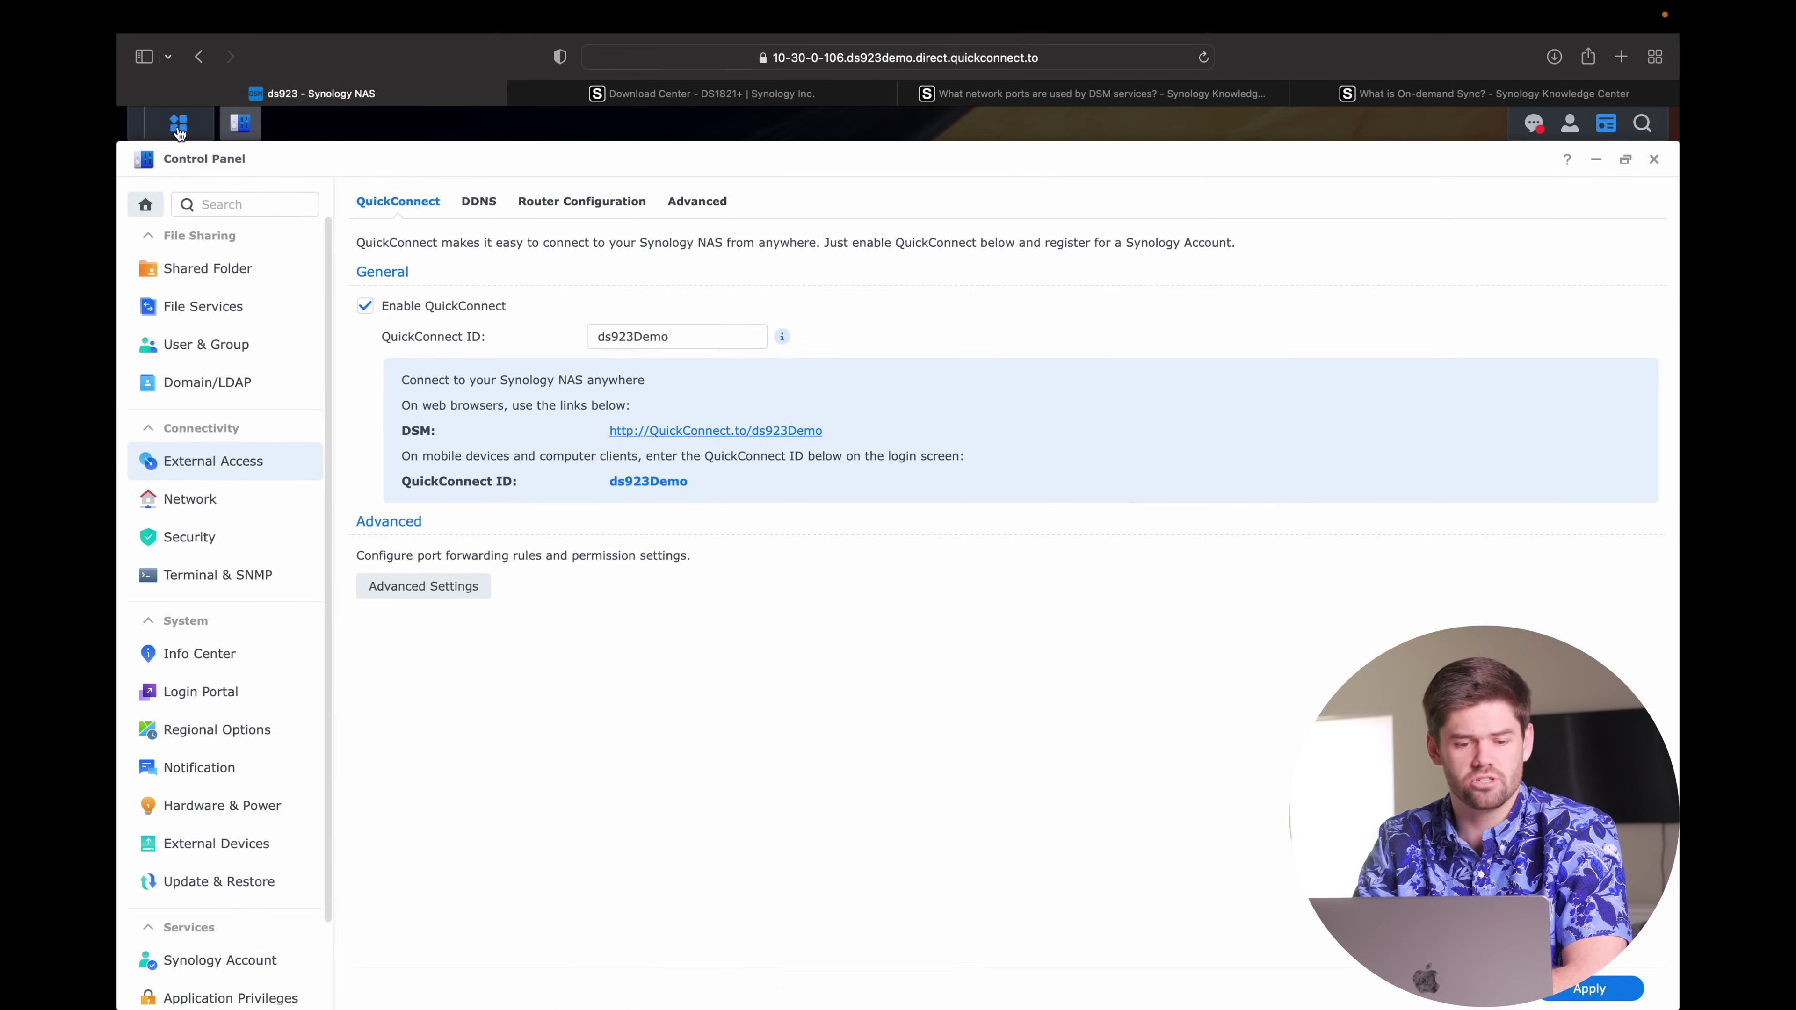
Launch DSM File Station to confirm thumb2.psd appears on the NAS, then return to Finder
left_click(178, 133)
left_click(585, 256)
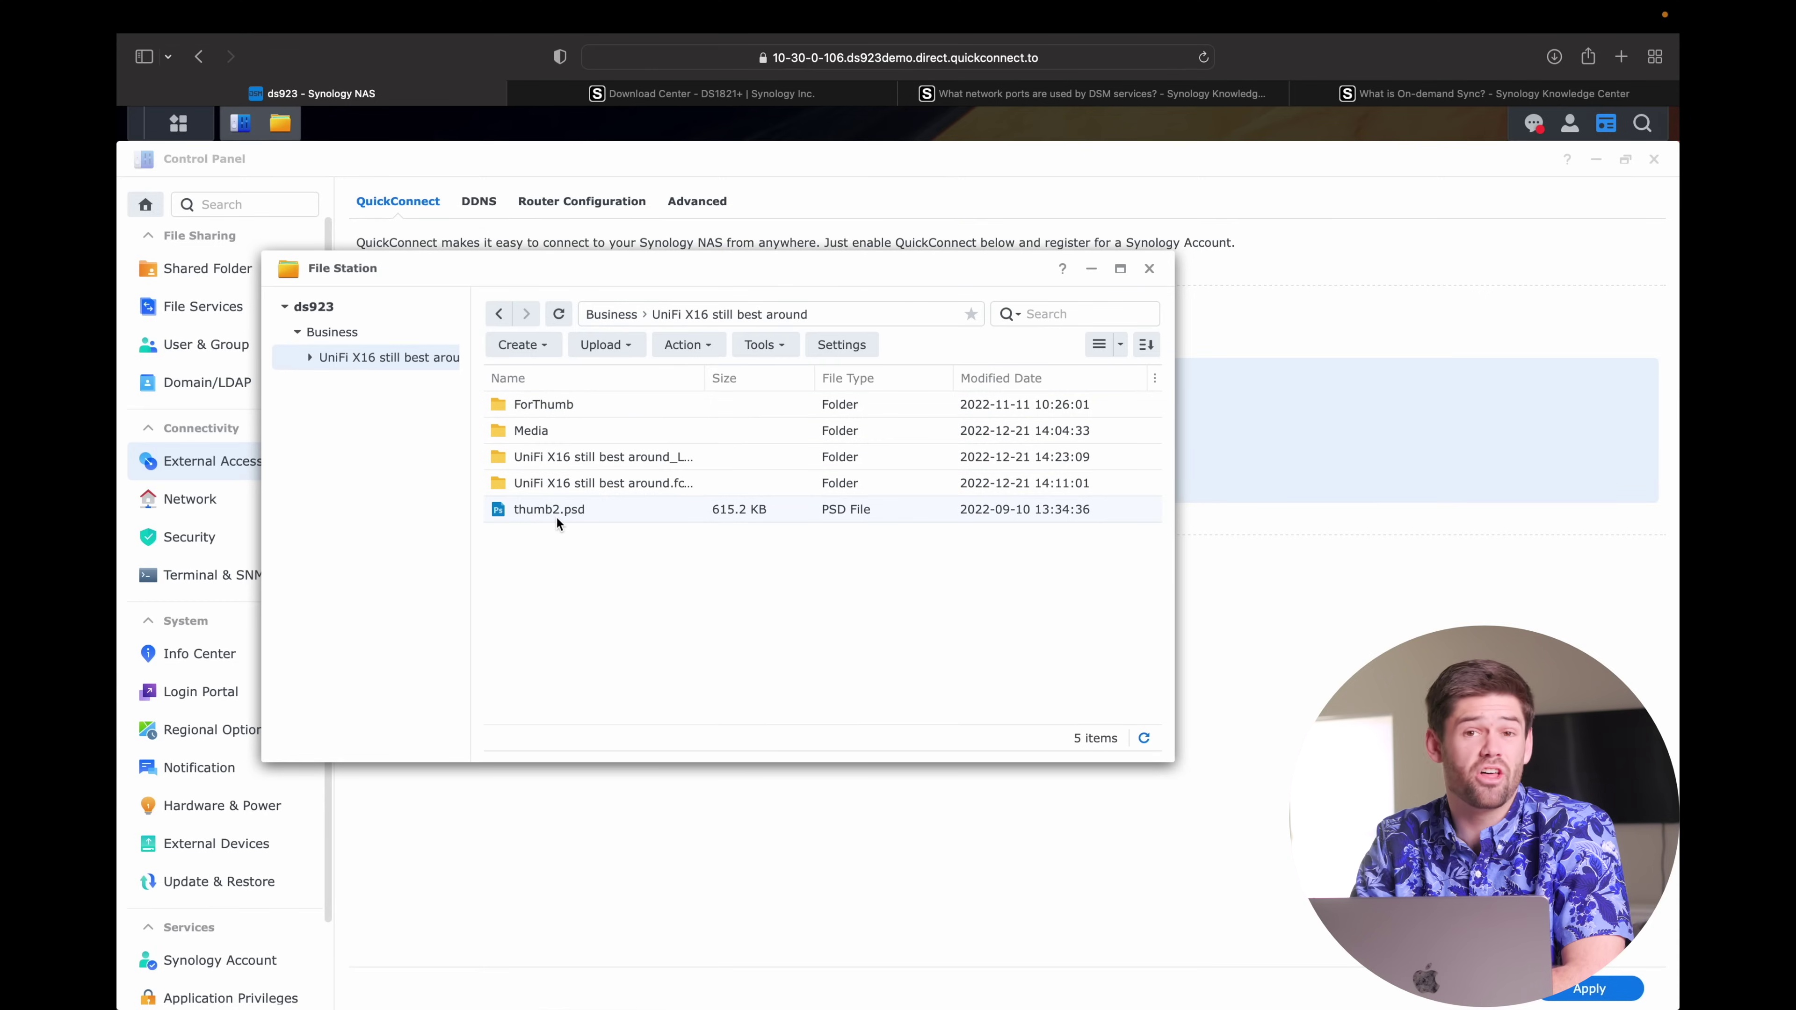
key("ctrl+Right")
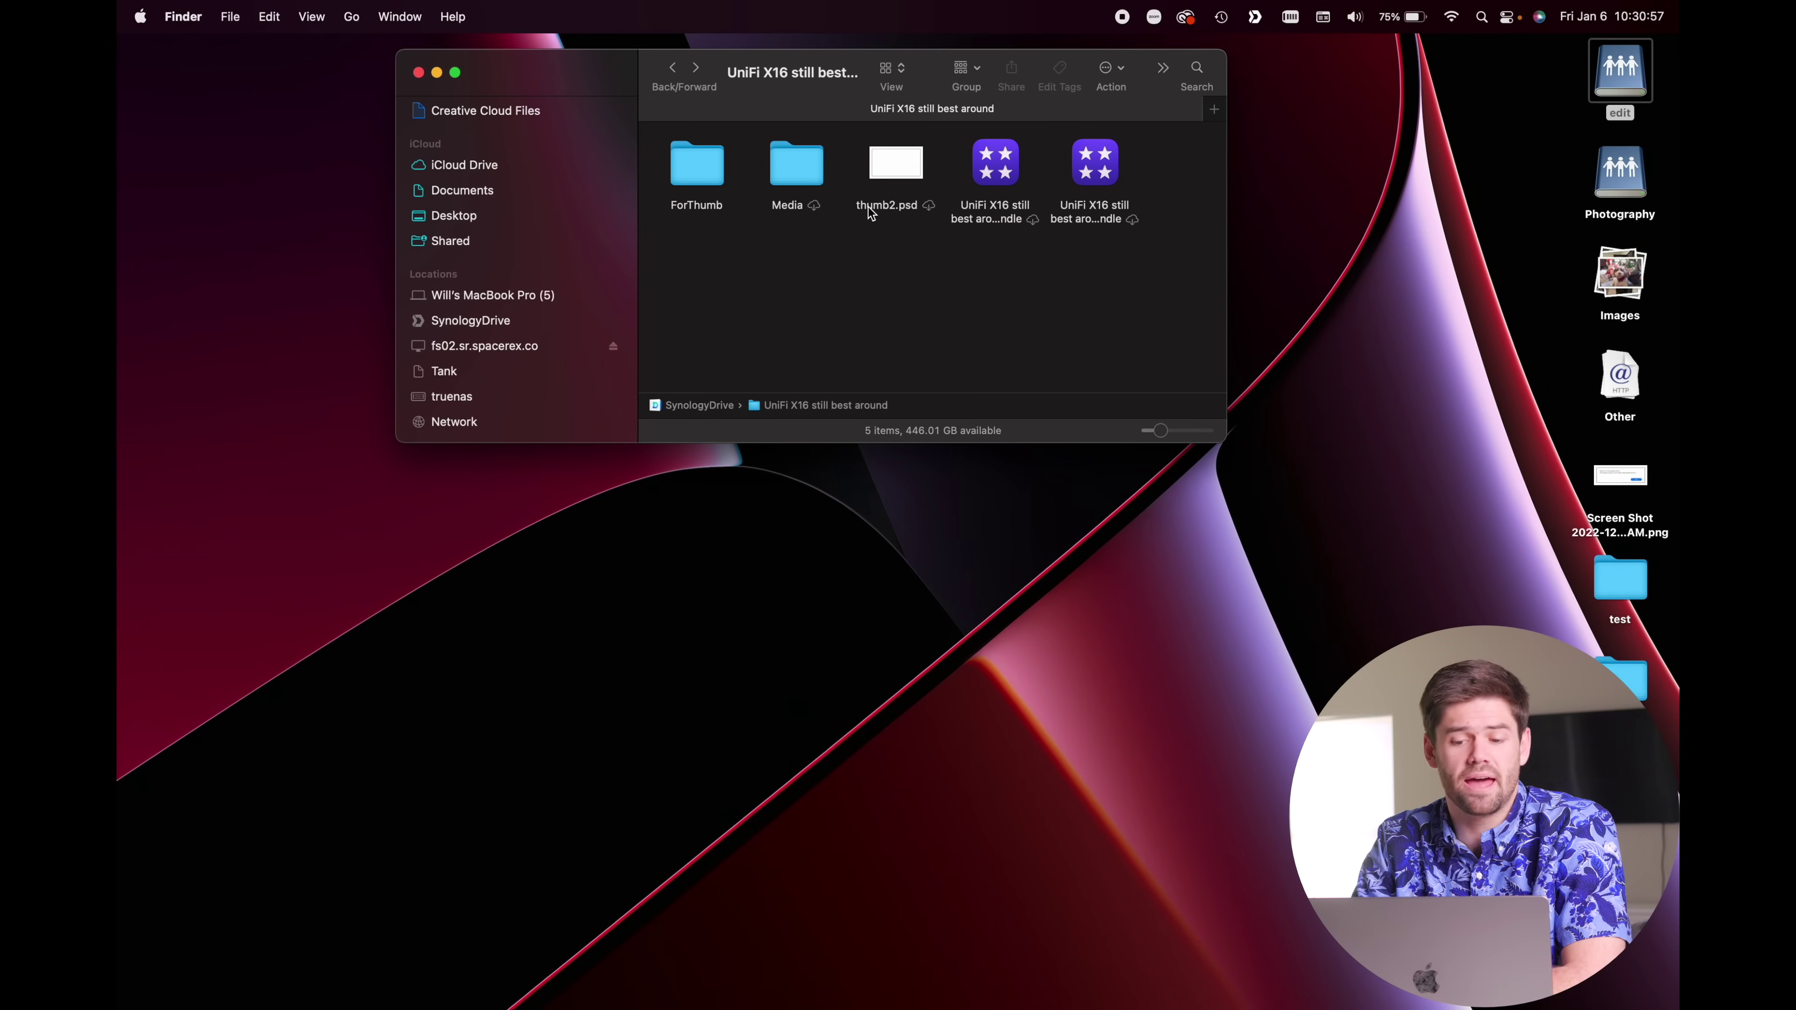
View WGY_9374.MP4's video thumbnail in the Media folder, then go back to UniFi X16 still best around
double_click(792, 159)
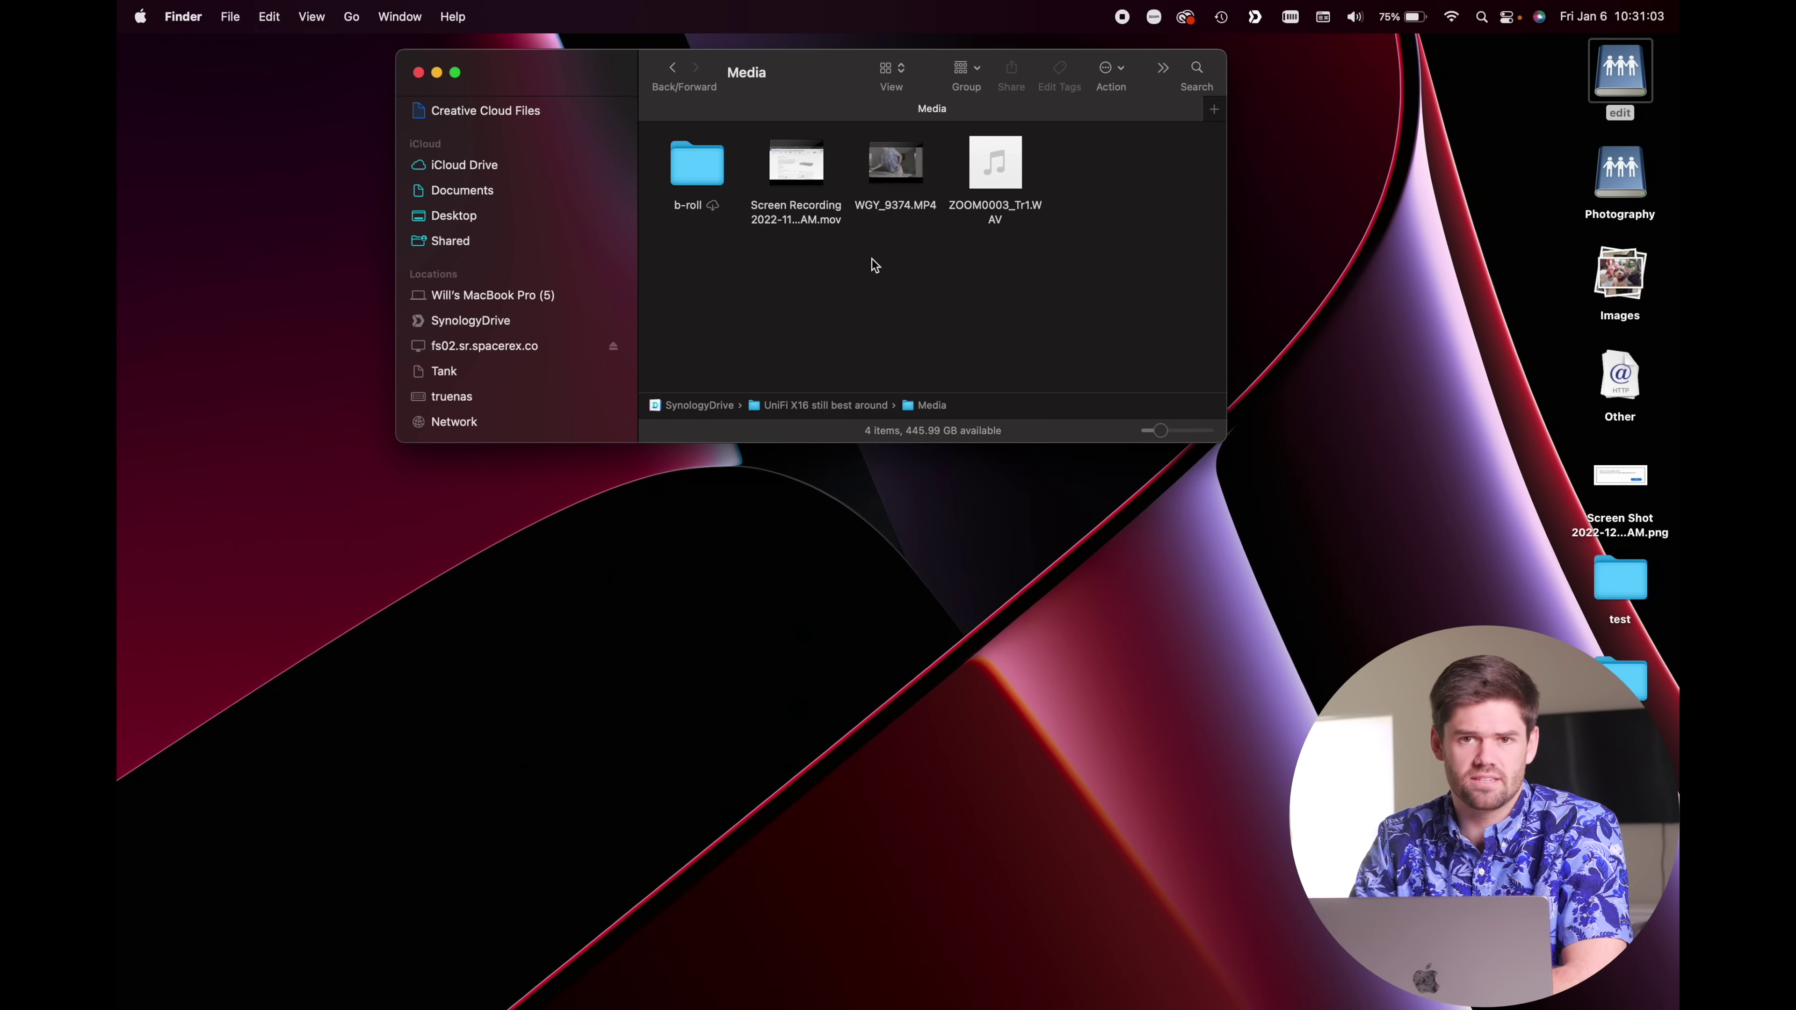
mouse_move(819, 185)
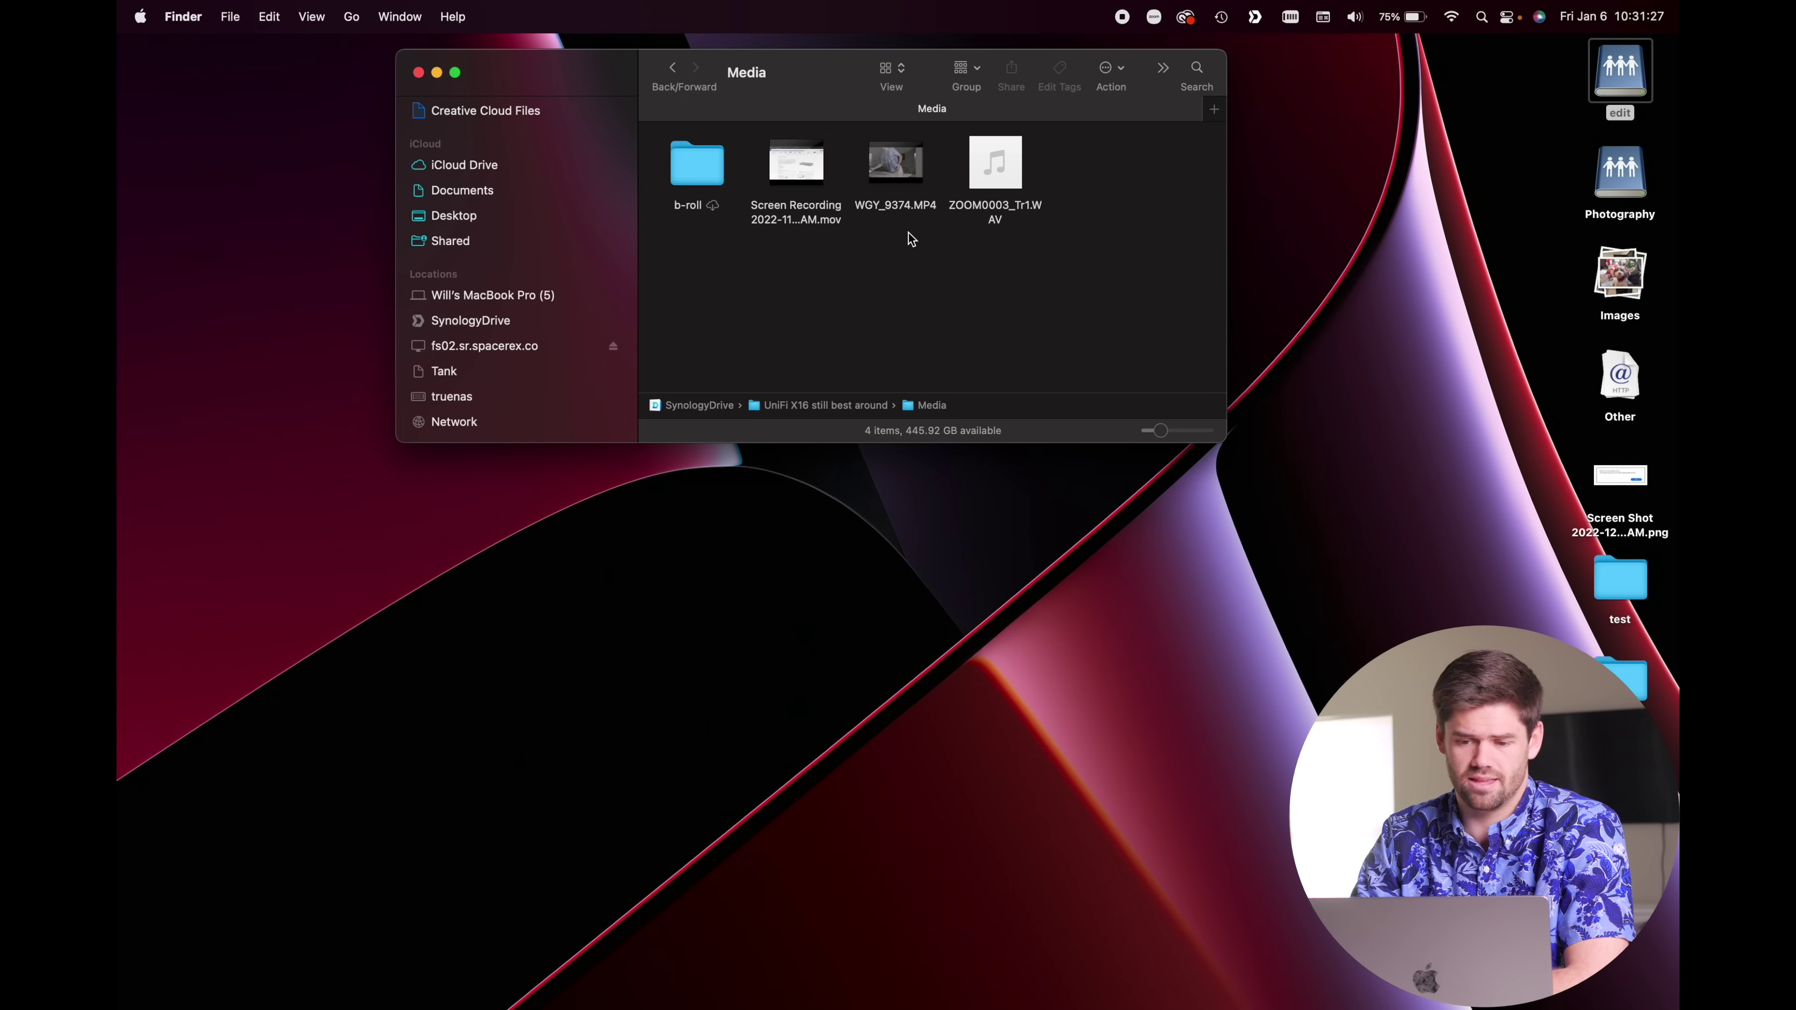
key("super+bracketleft")
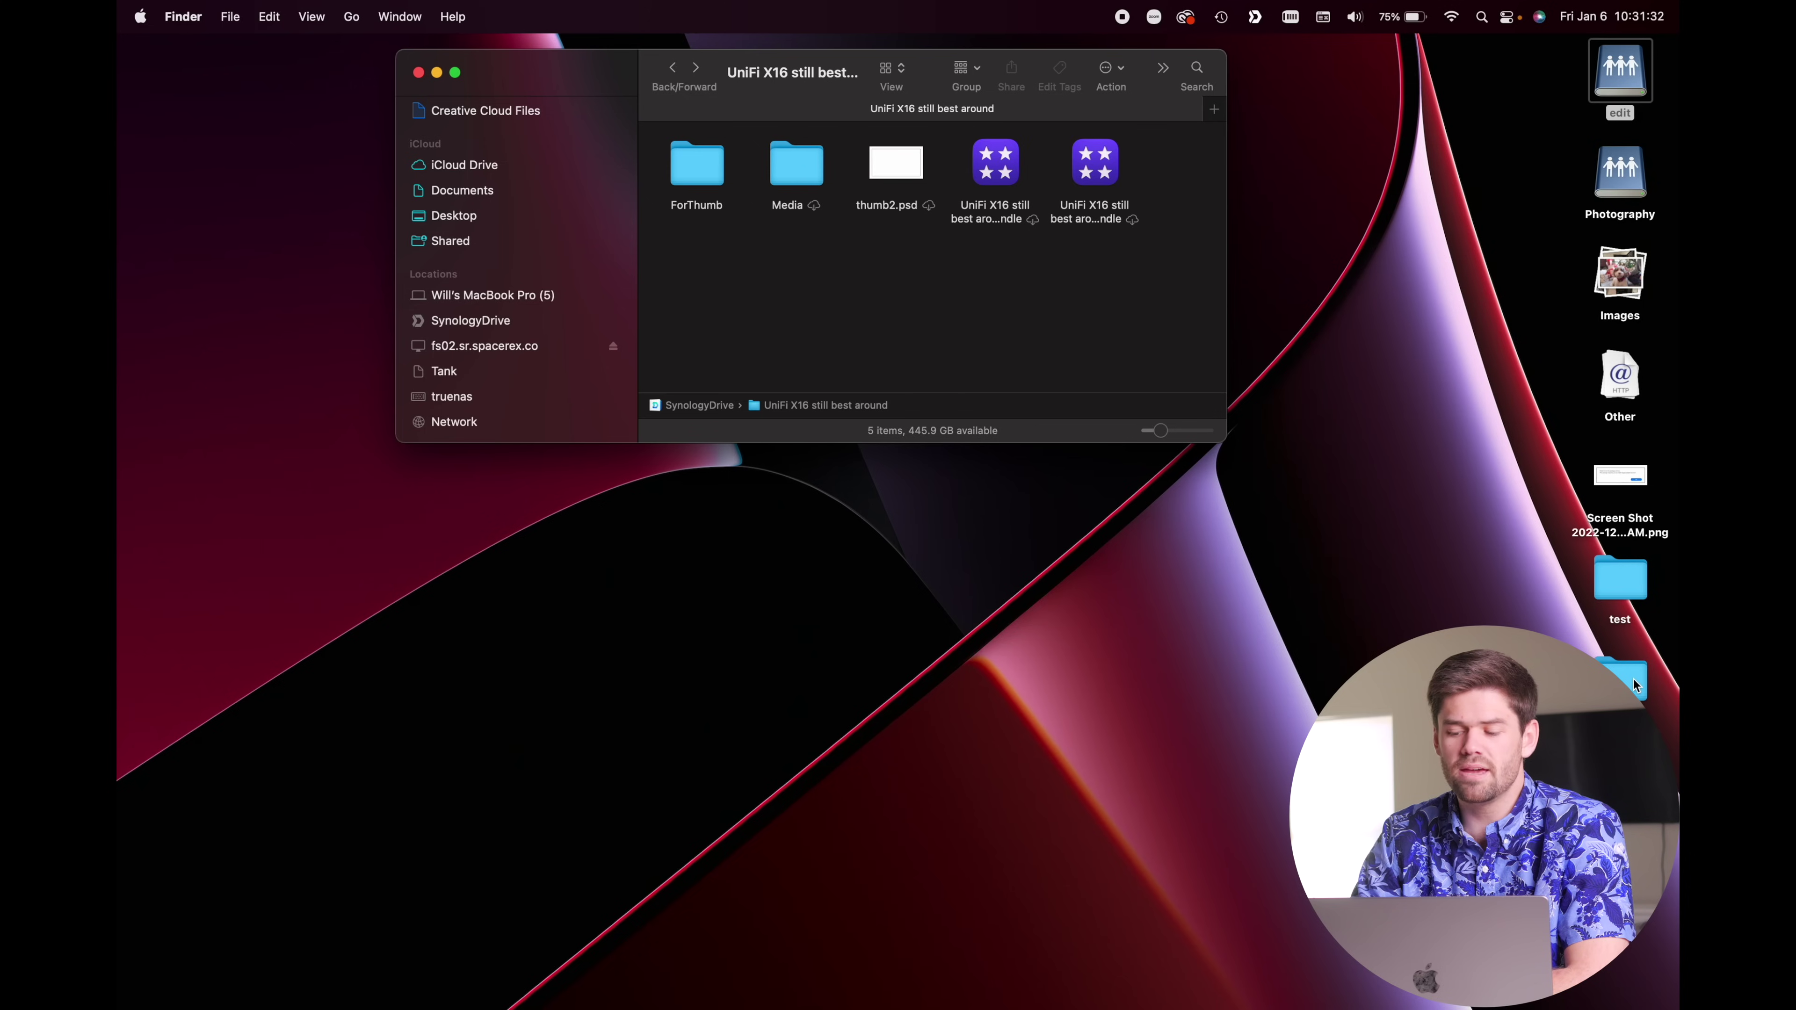
Copy the desktop Photos folder into UniFi X16 still best around, keeping the original in iCloud
left_click_drag(1637, 681, 717, 284)
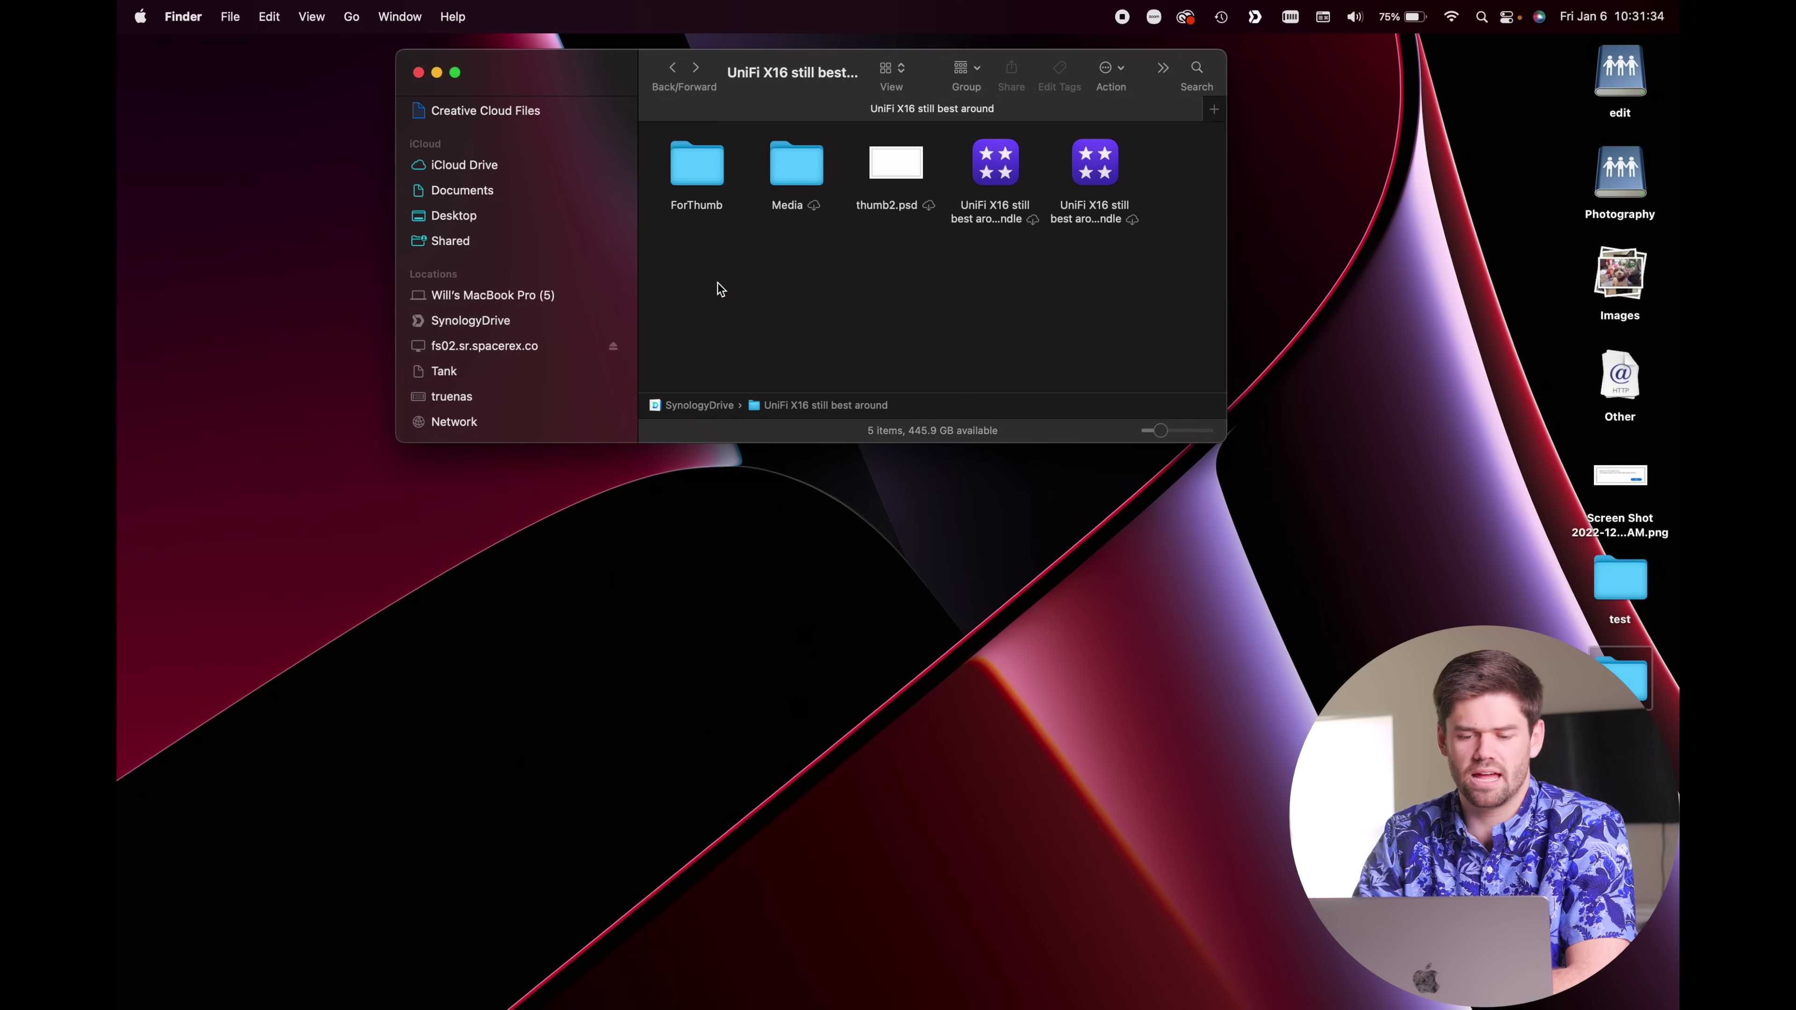
left_click(856, 420)
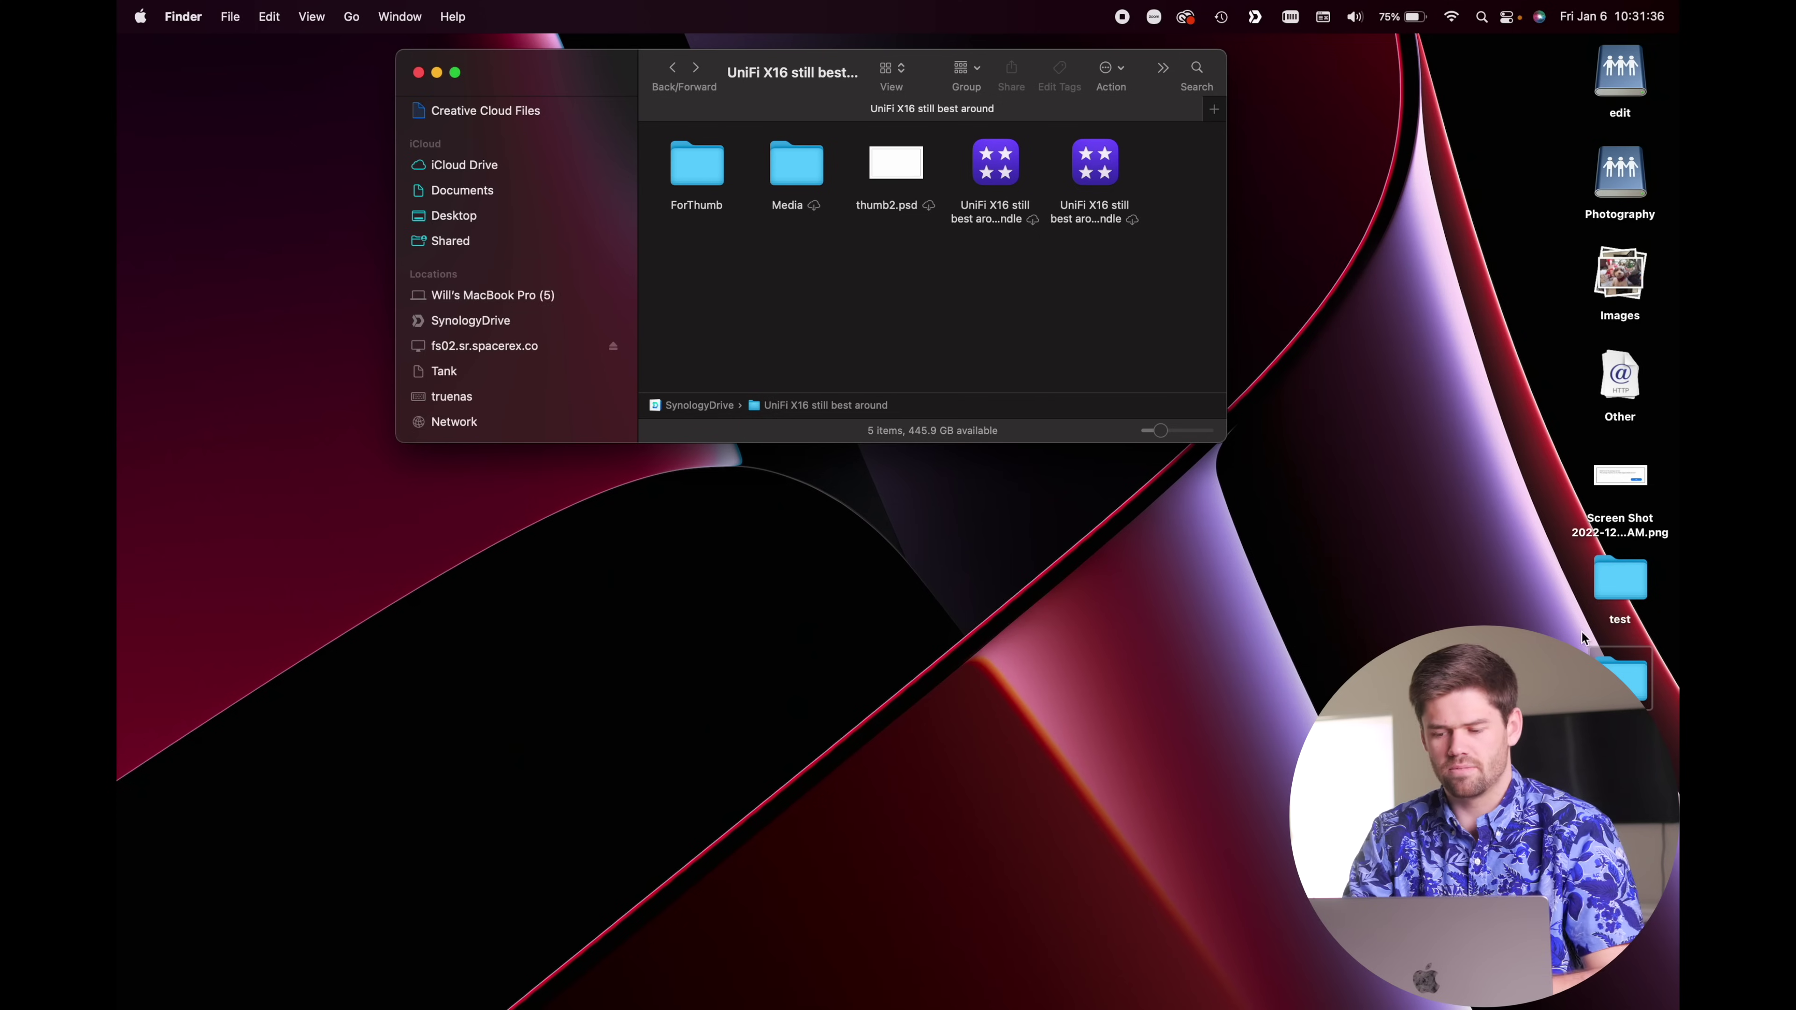
right_click(1620, 679)
key("Escape")
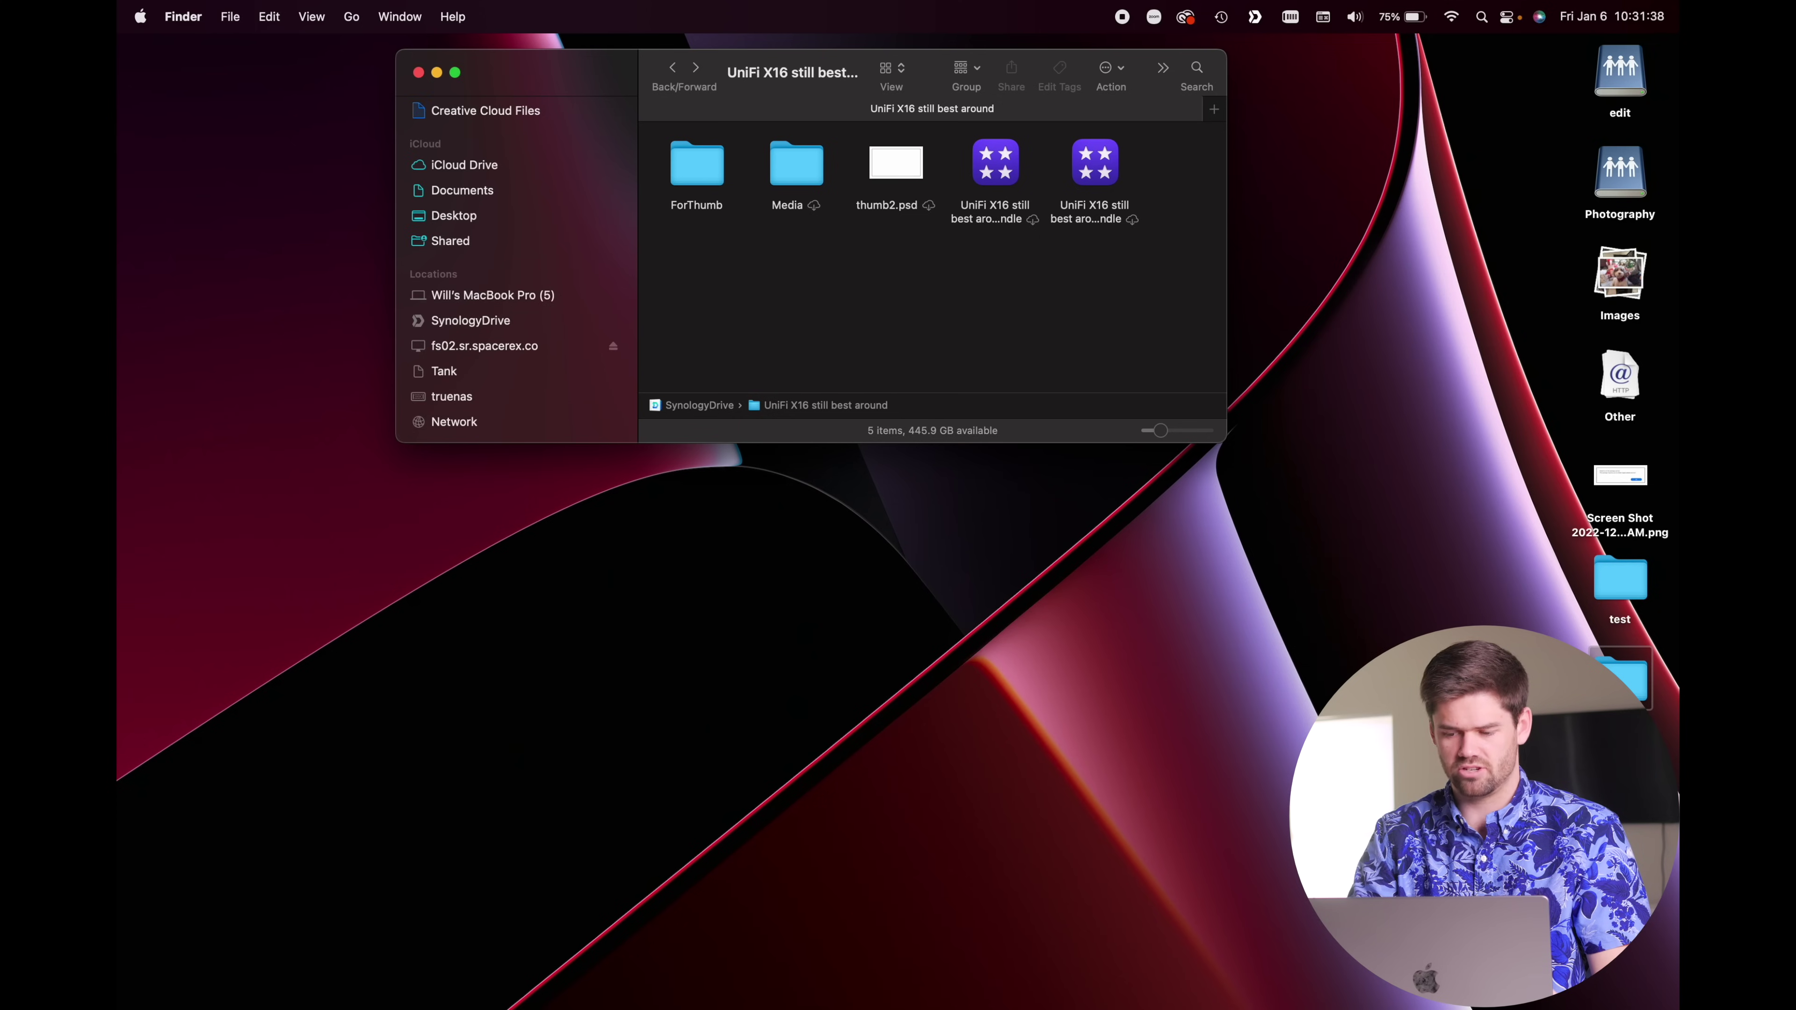
left_click_drag(712, 300, 711, 295)
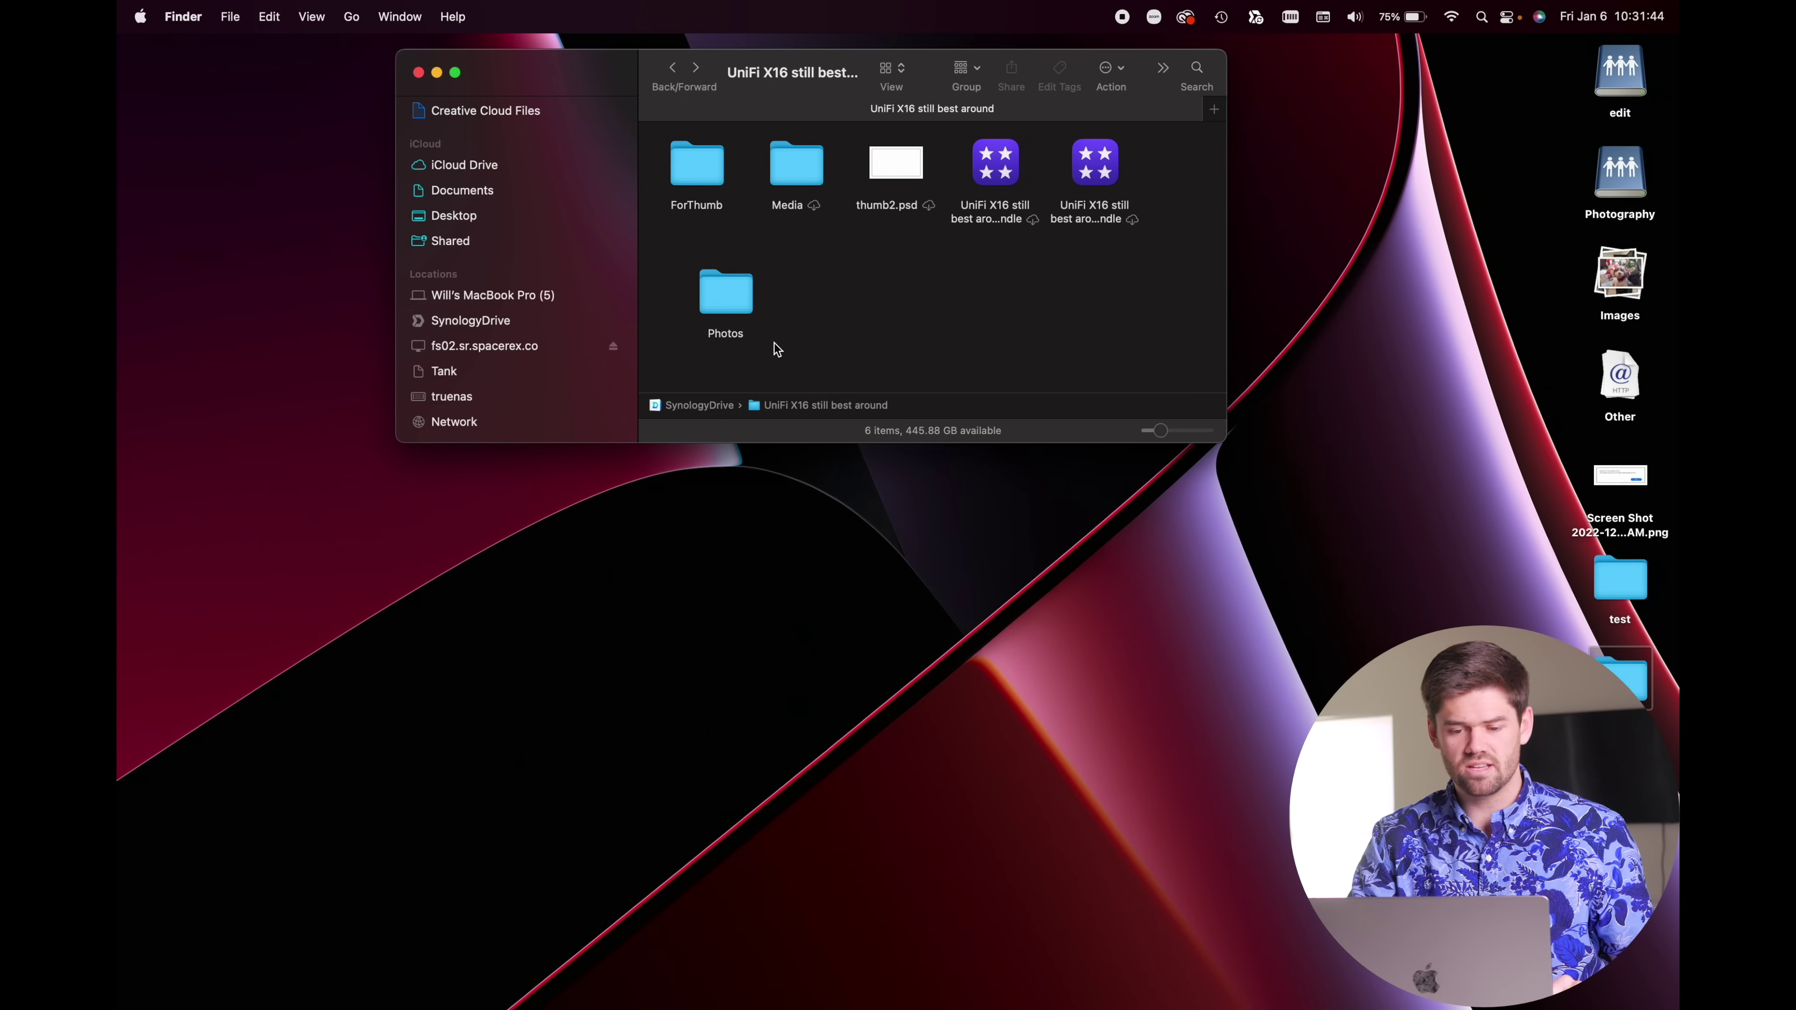
Check the new Photos folder's contents, then view Synology Drive's upload status from the menu bar
double_click(746, 301)
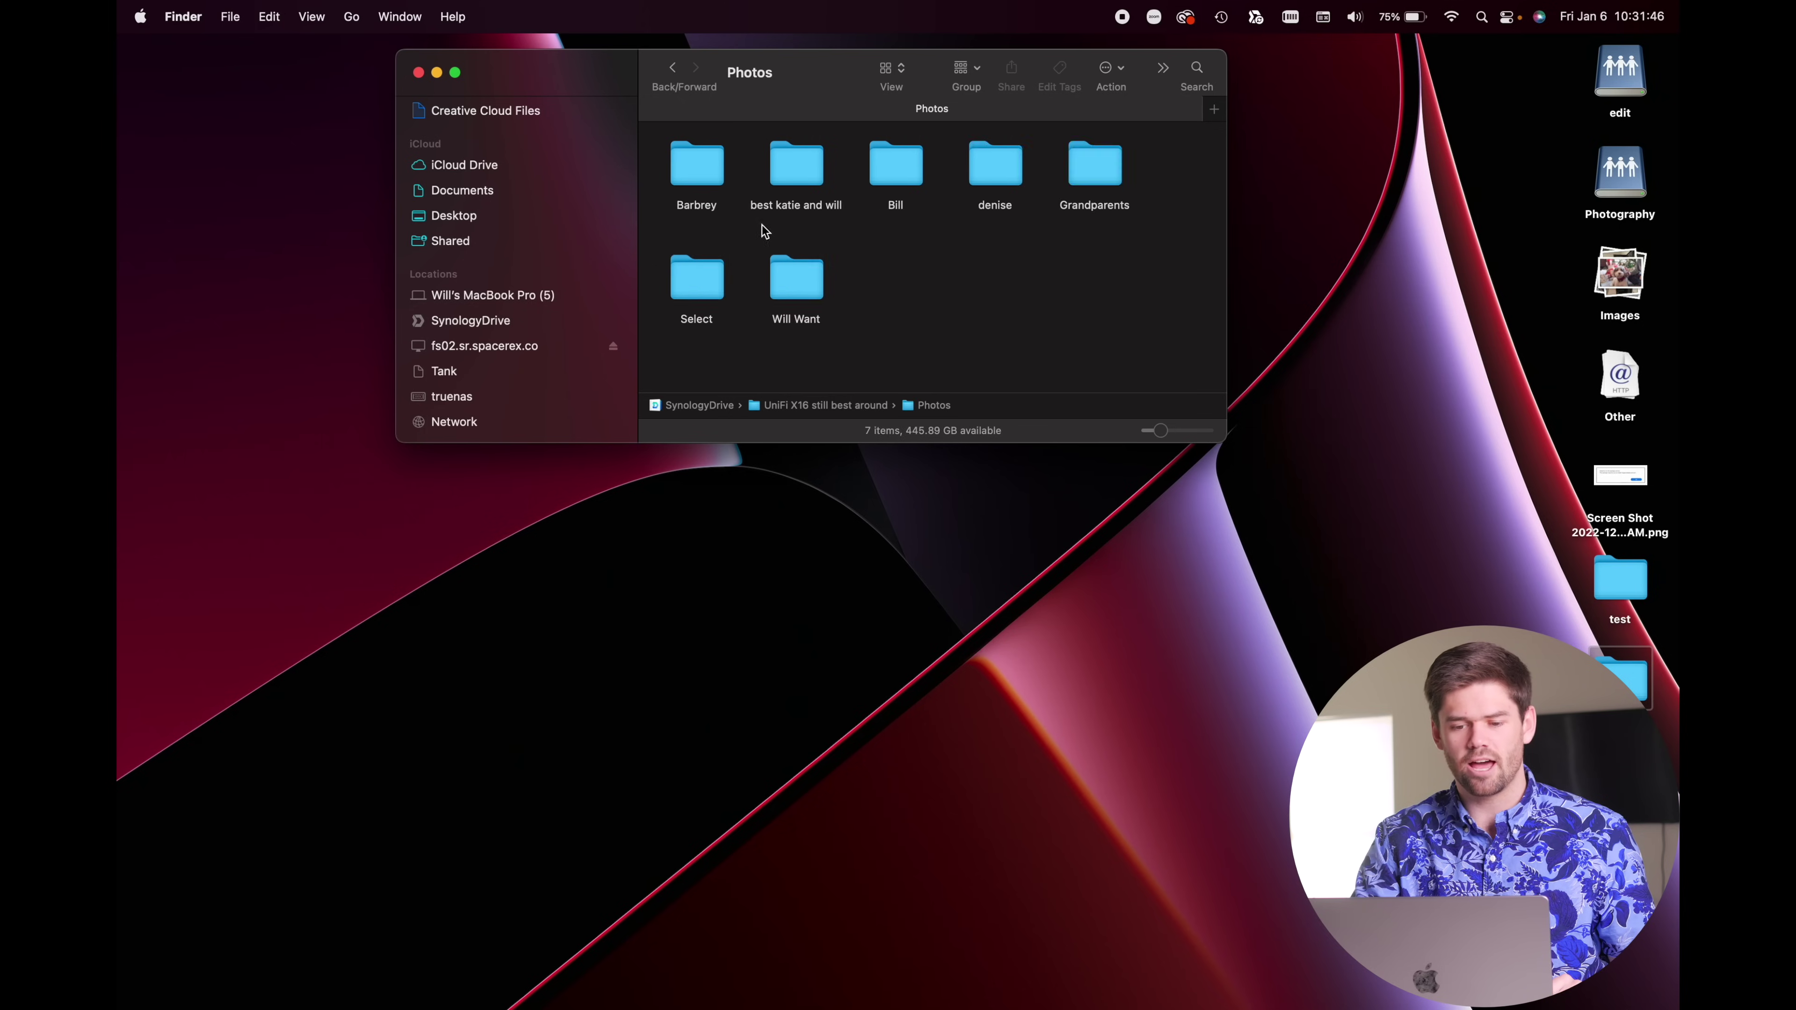
left_click(674, 68)
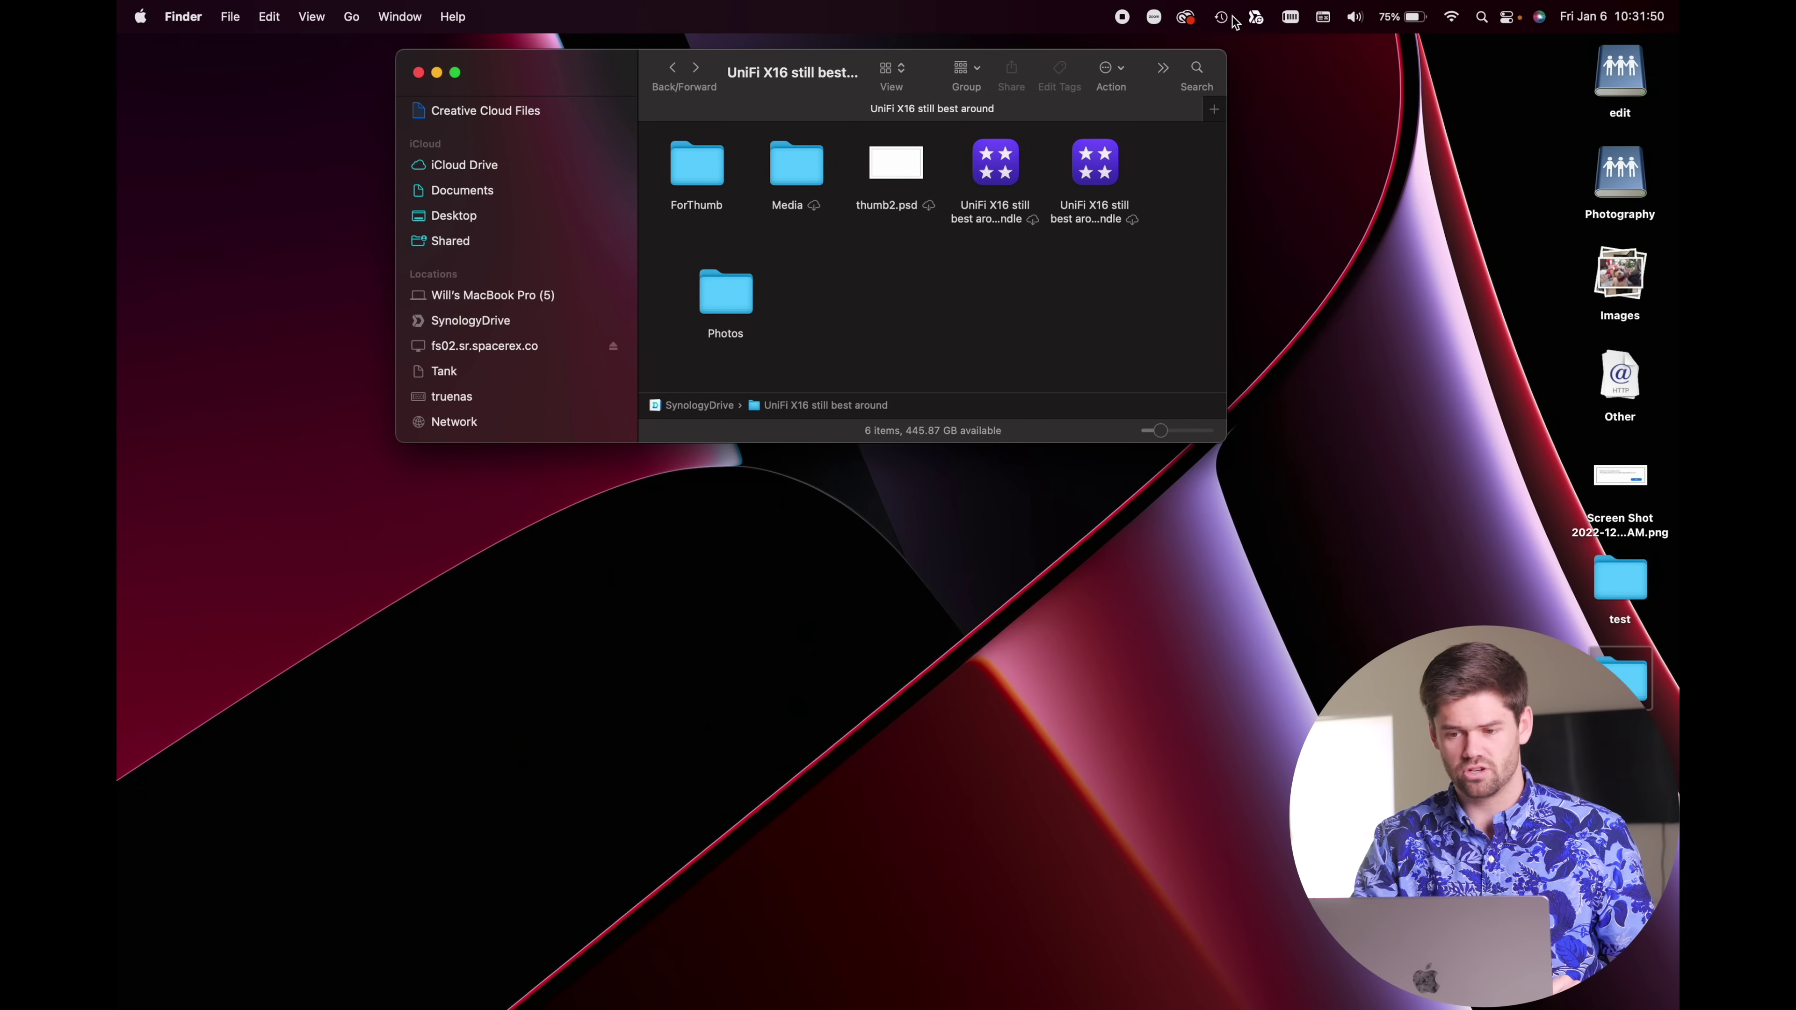
left_click(1254, 18)
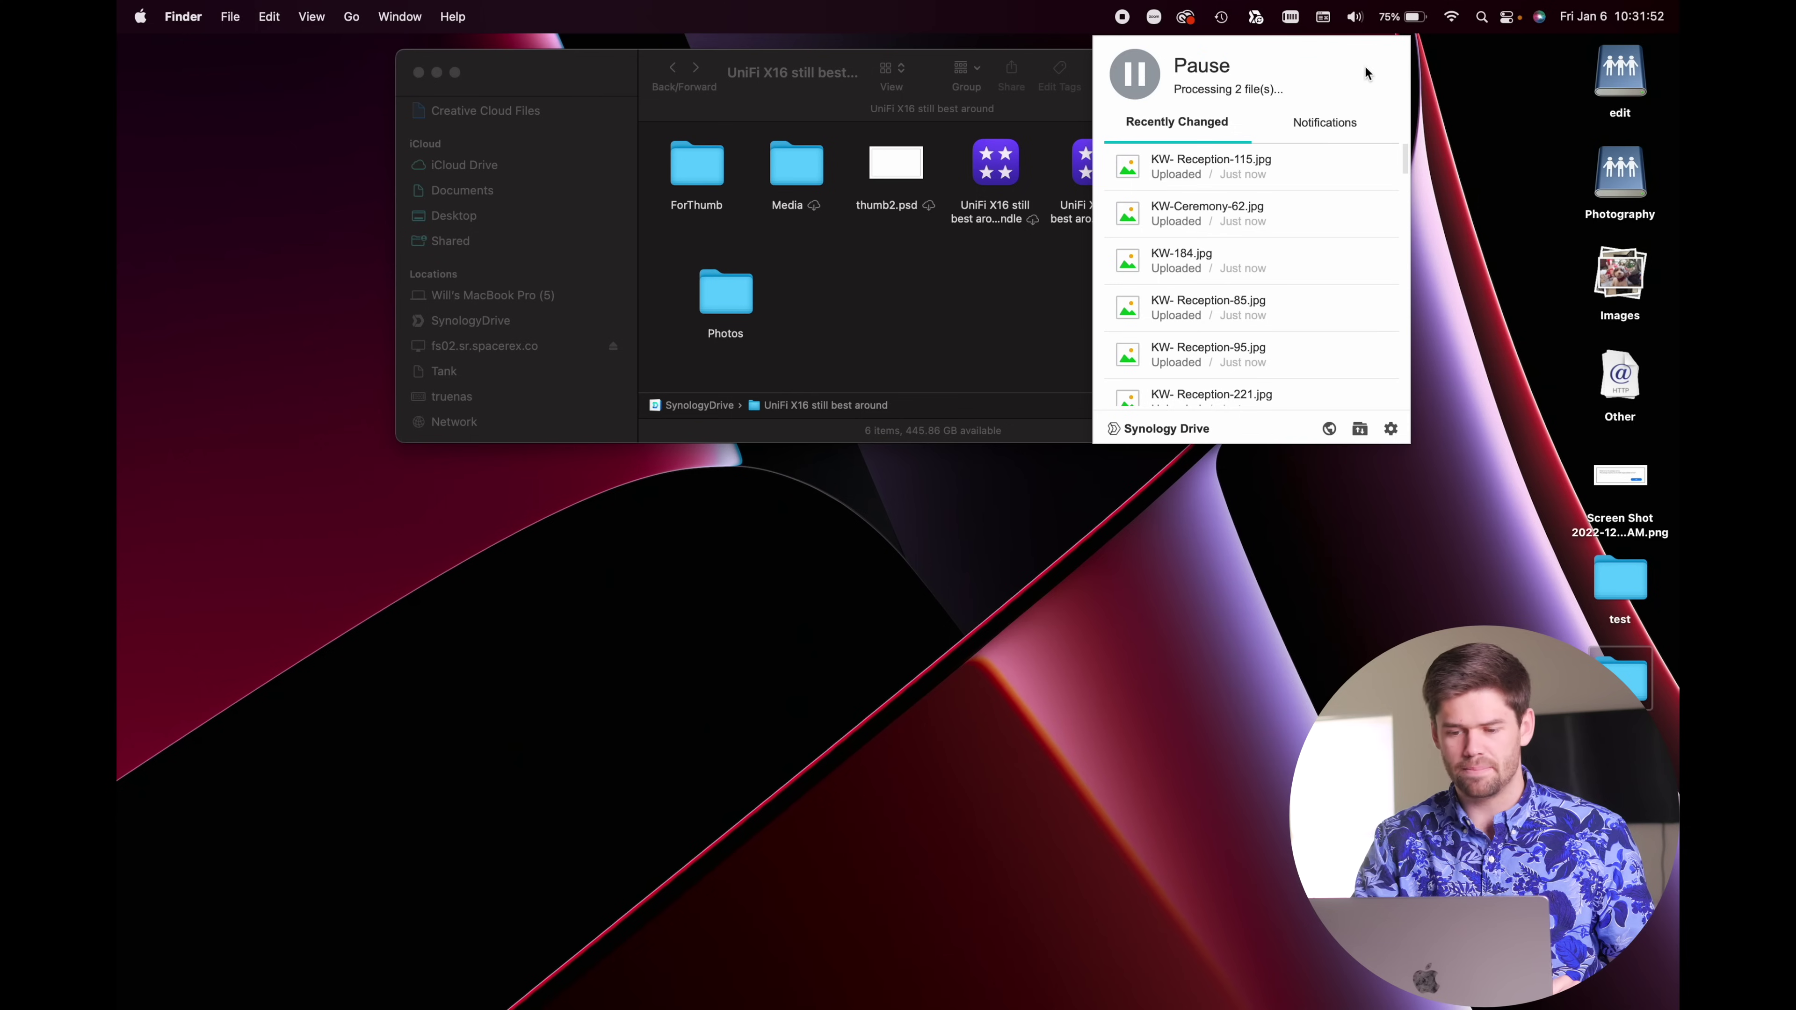
Wait for the photos to upload, then refresh File Station's UniFi X16 still best around listing
mouse_move(1361, 63)
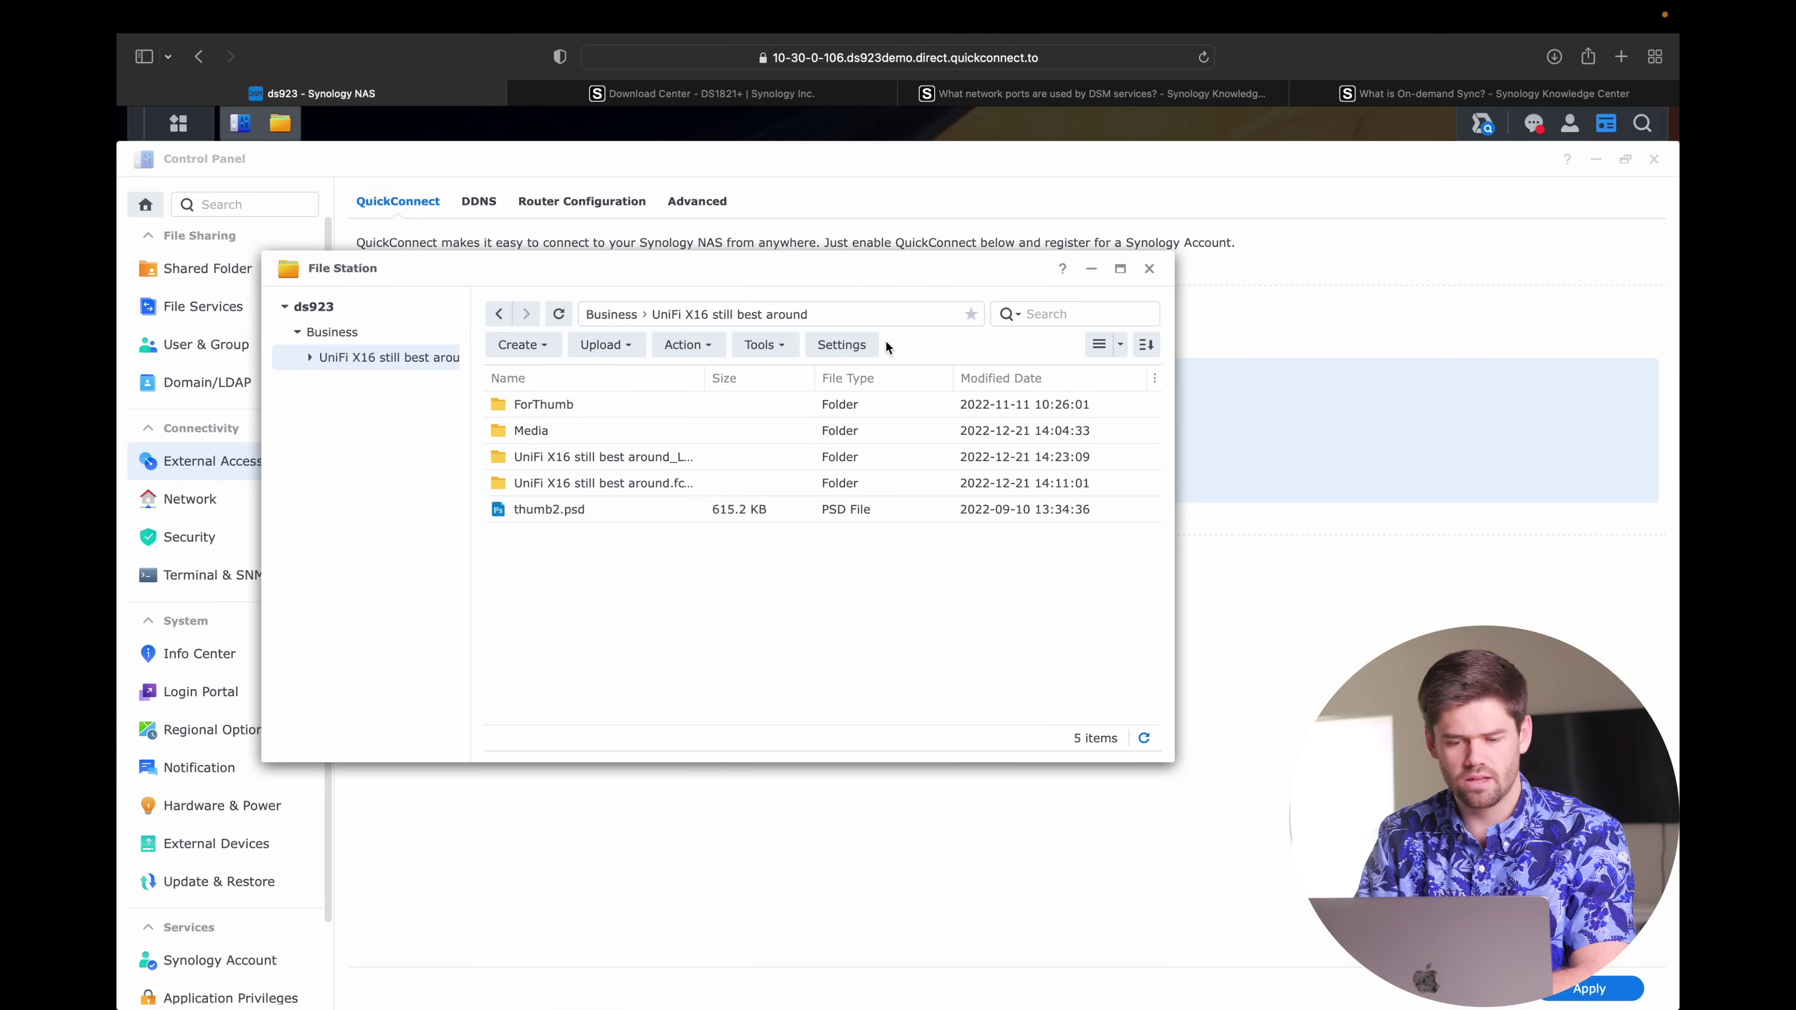
left_click(558, 315)
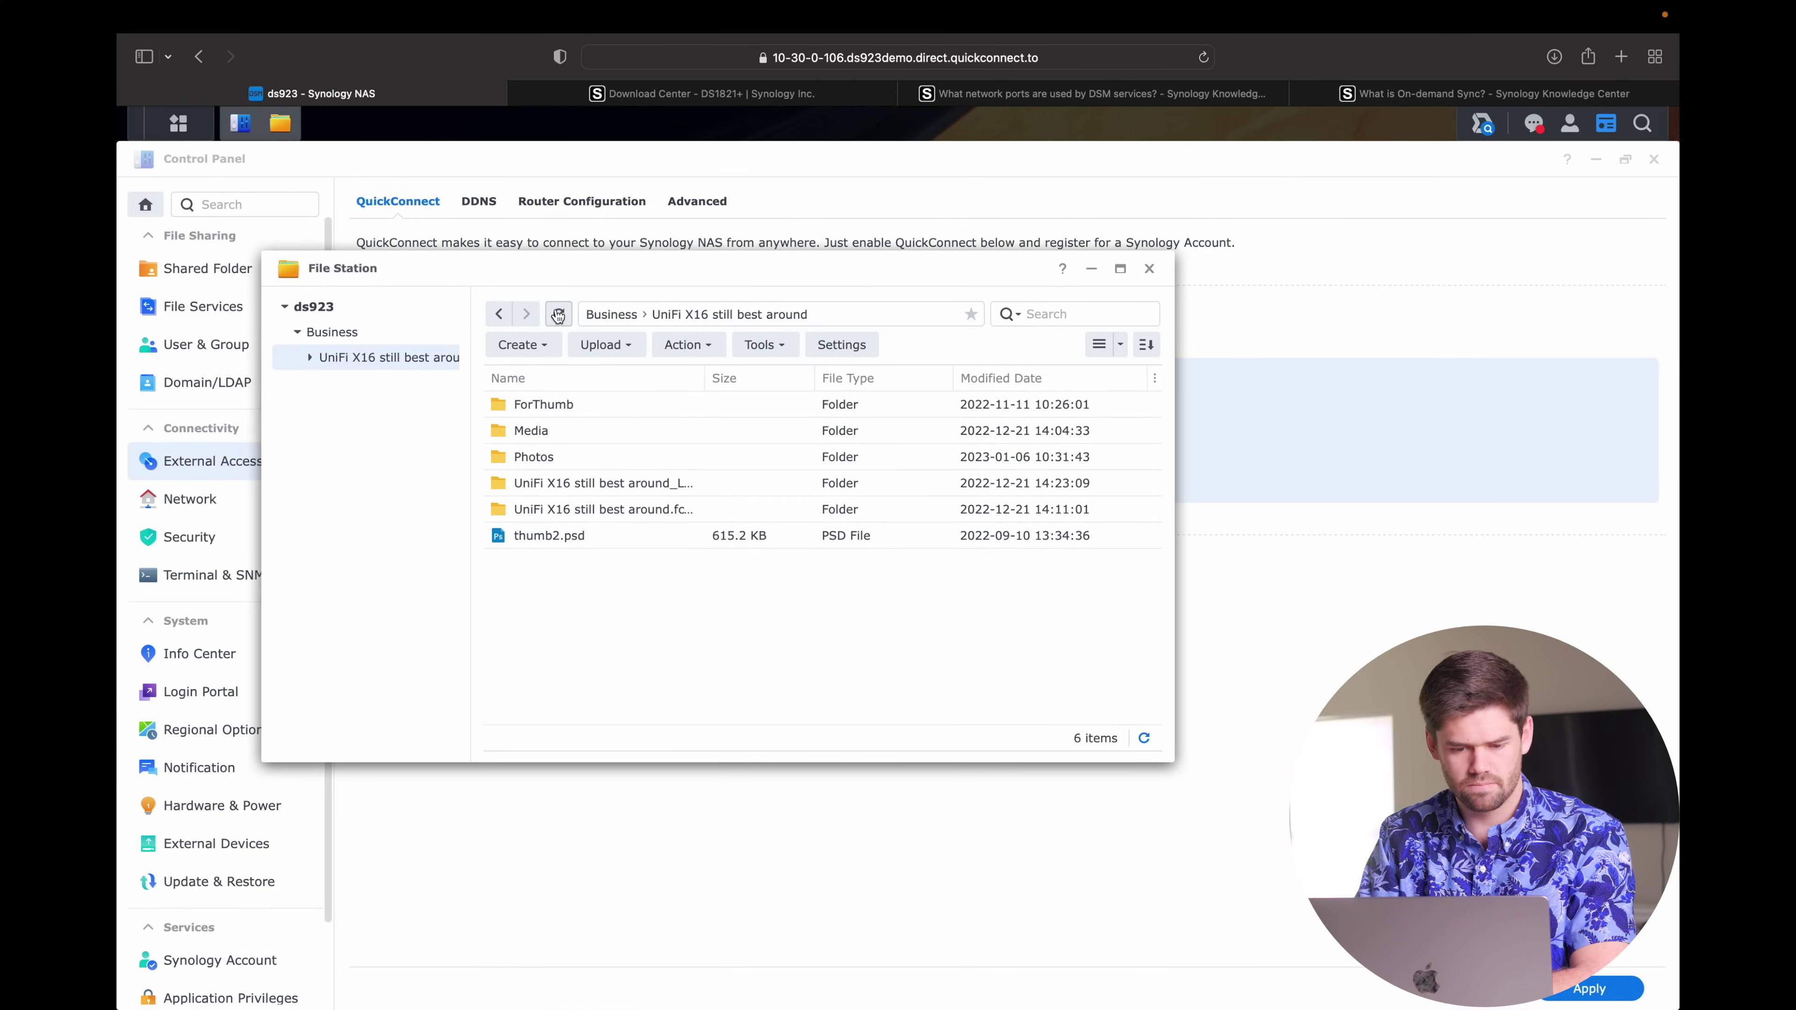
Verify the NAS Photos folder holds seven subfolders, then close File Station and Control Panel
double_click(542, 456)
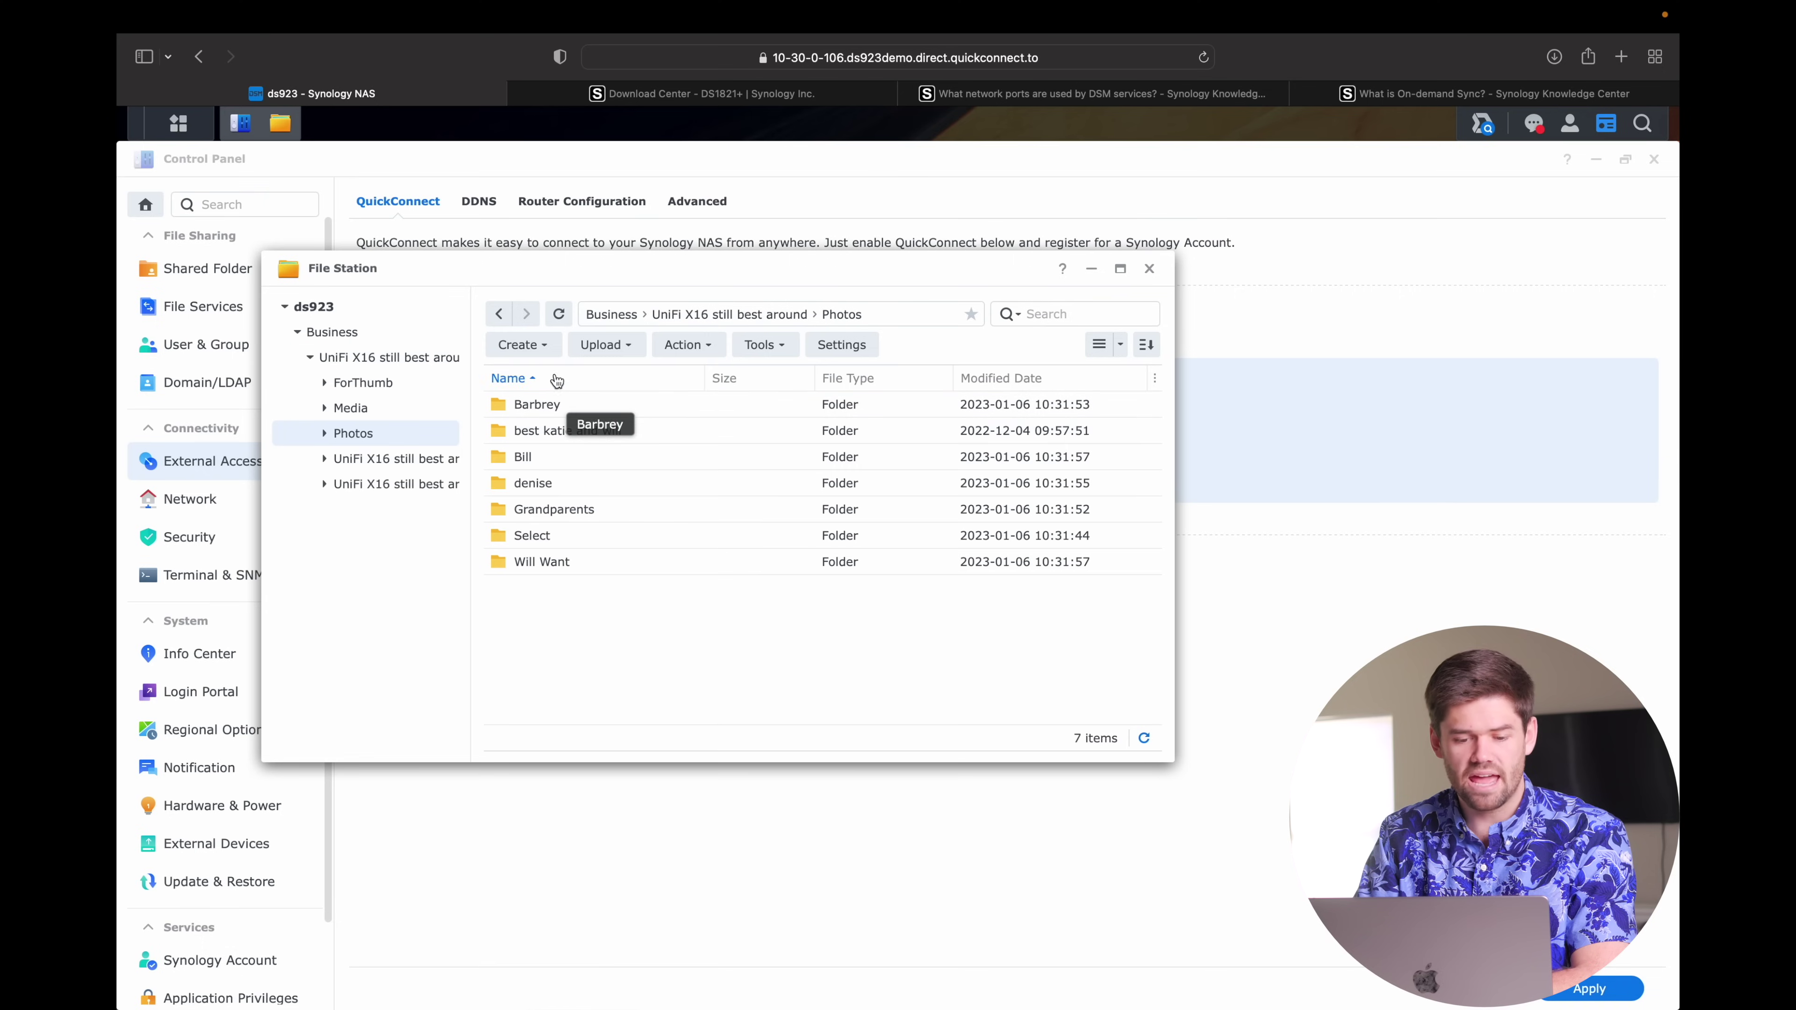
left_click(1150, 269)
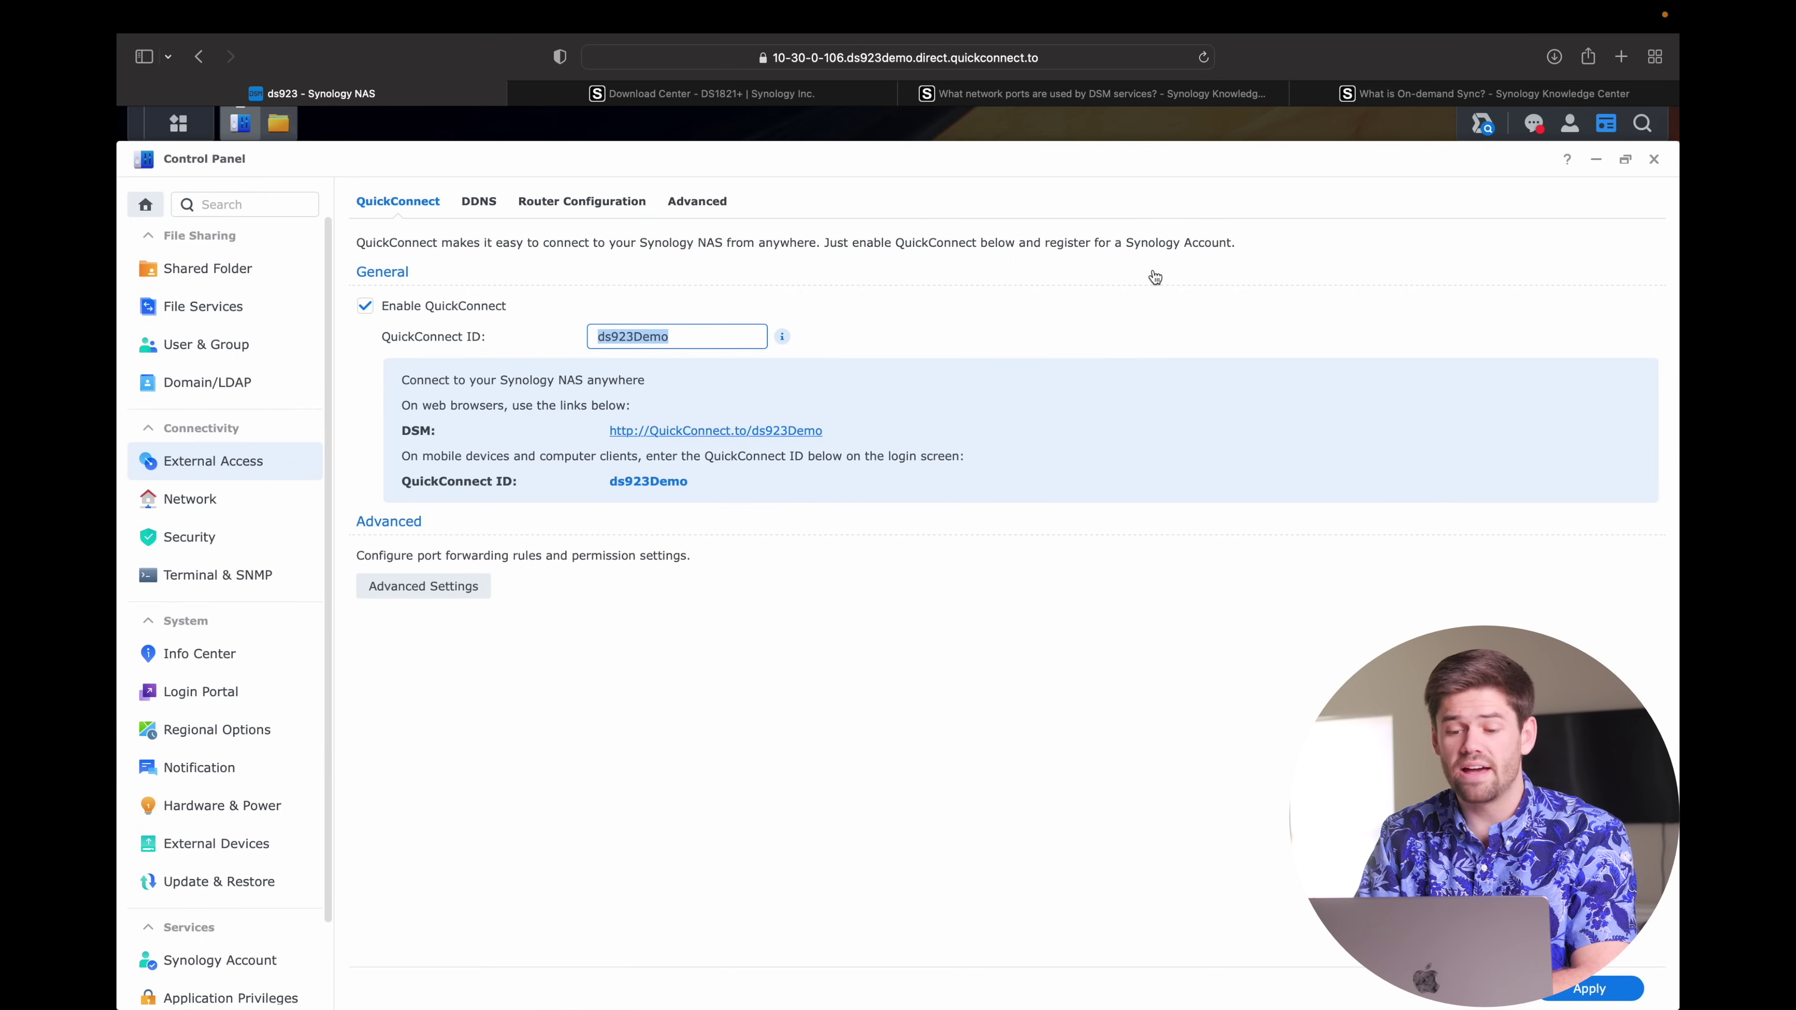
left_click(1648, 167)
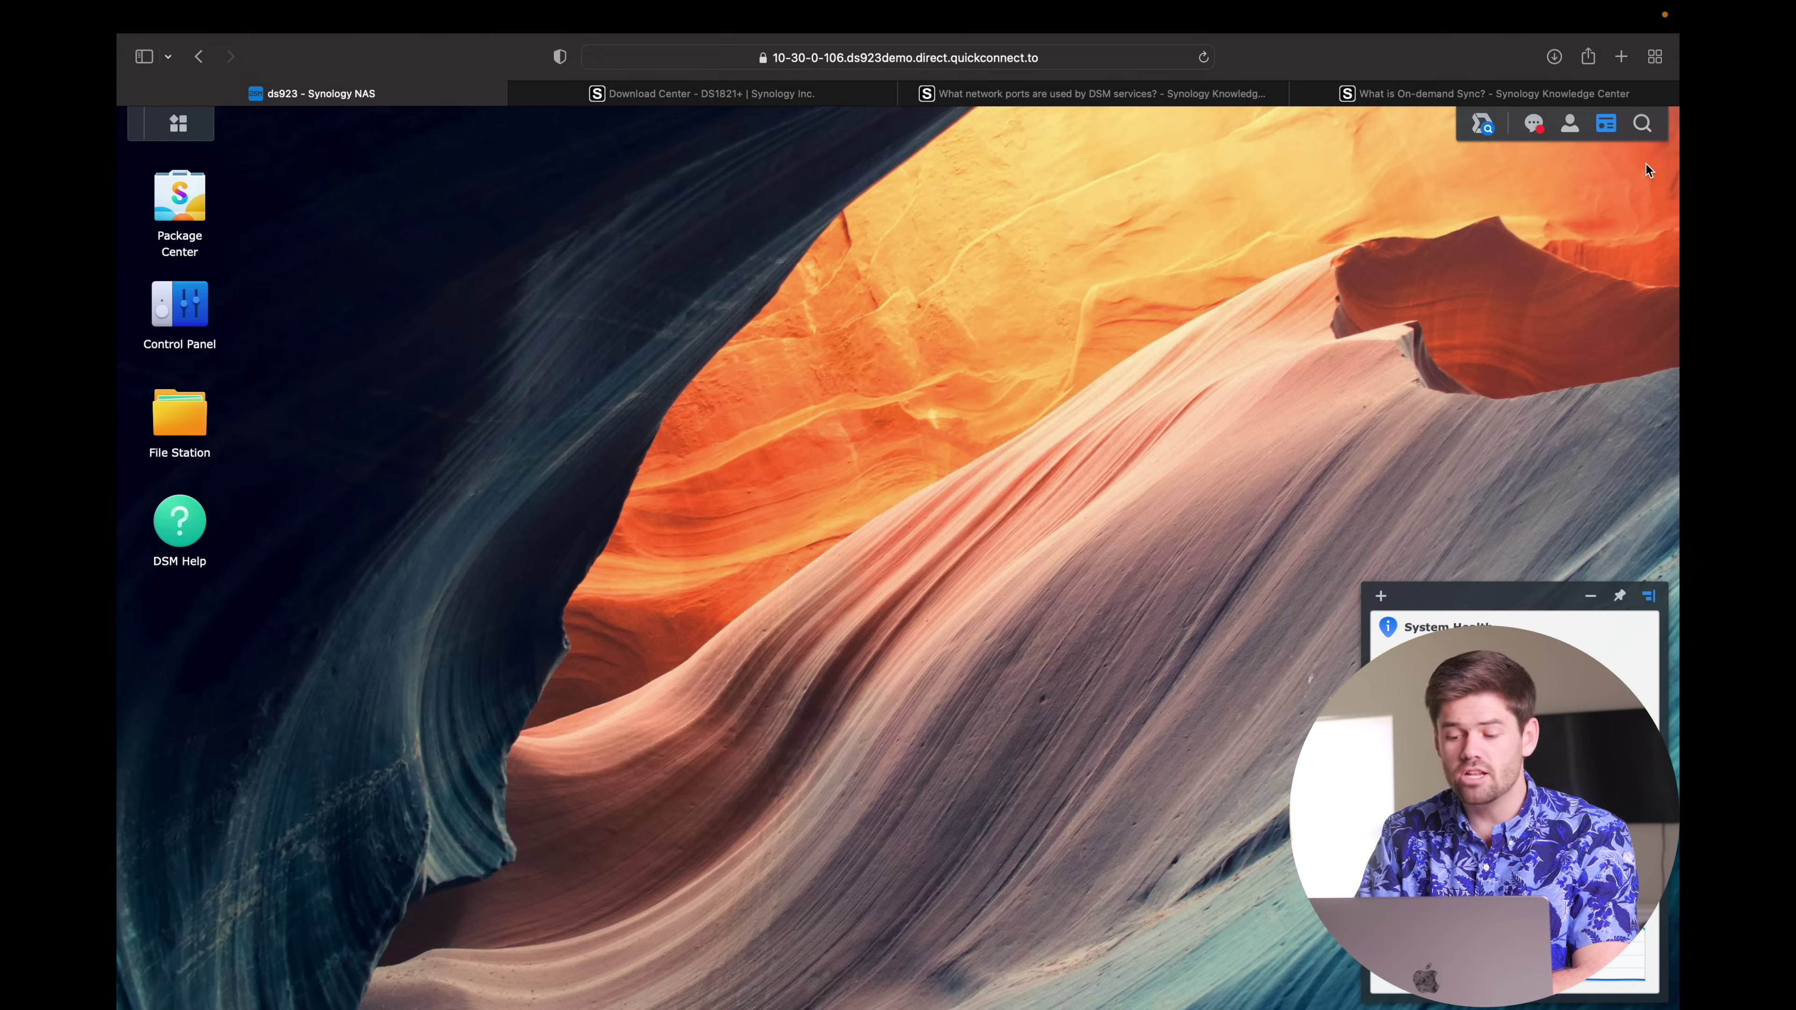
key("ctrl+Right")
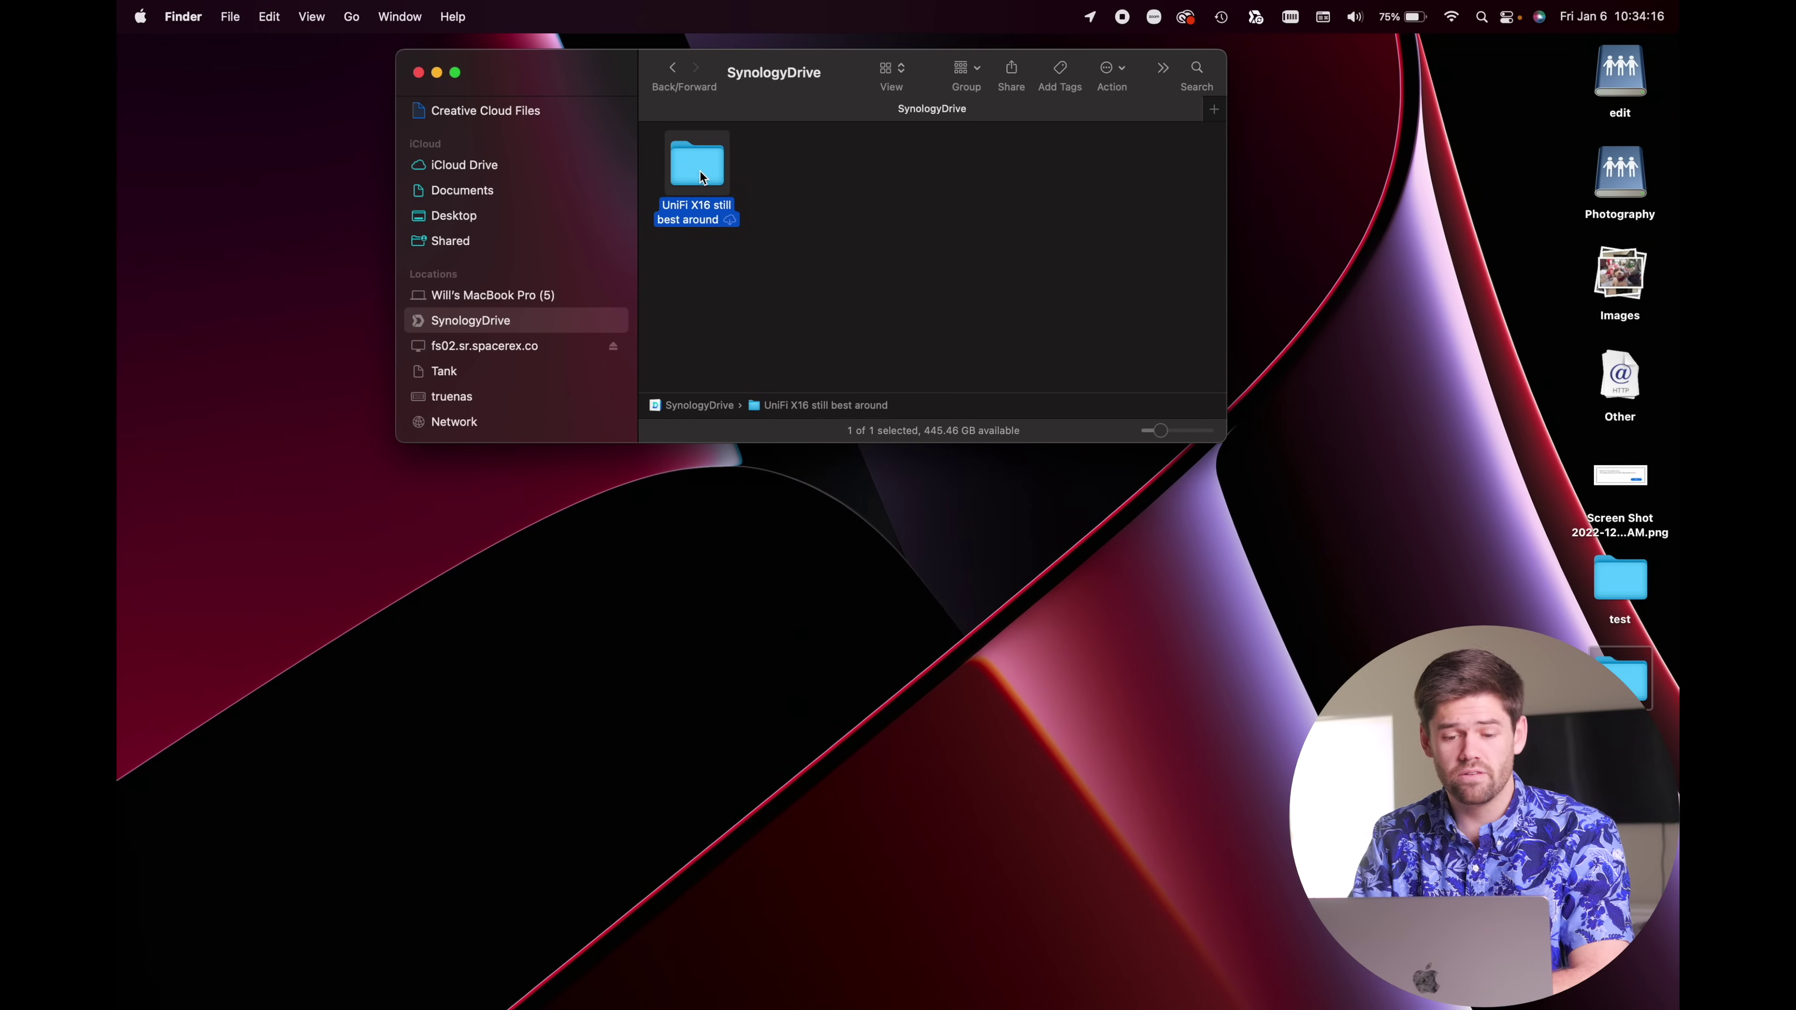